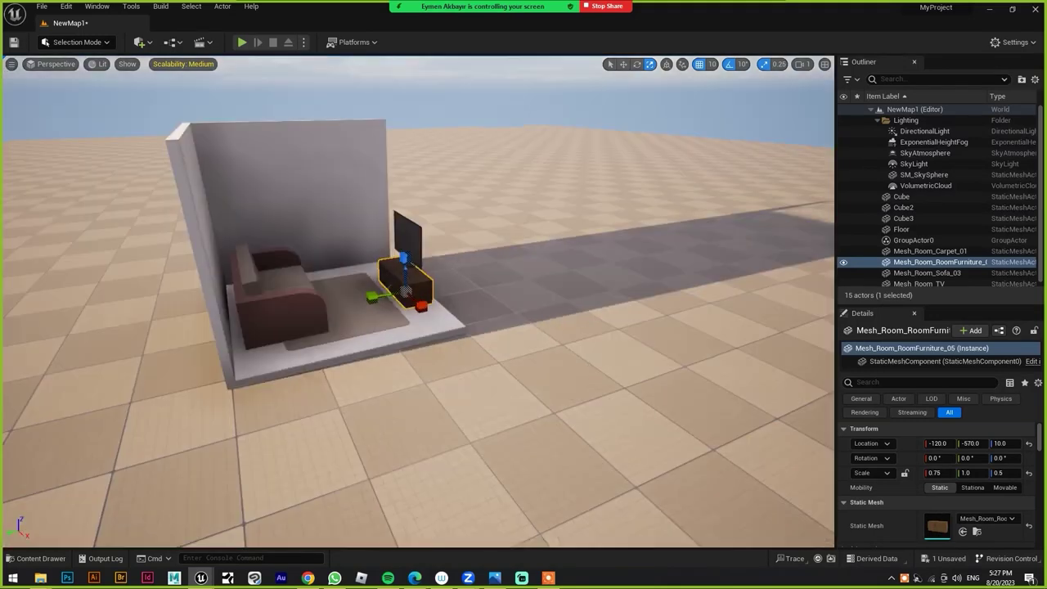
Place Mesh_Room_Table_01 between the sofa and the TV stand.
{"action": "key", "text": "w"}
{"action": "scroll", "coordinate": [454, 233], "scroll_direction": "down", "scroll_amount": 5}
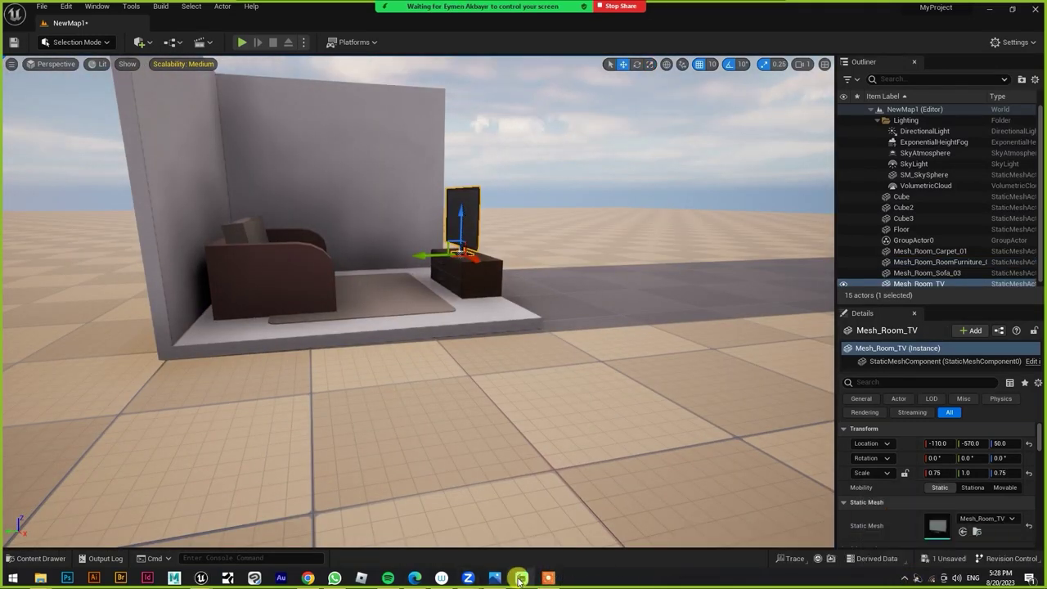
{"action": "scroll", "coordinate": [303, 524], "scroll_direction": "up", "scroll_amount": 5}
{"action": "key", "text": "ctrl+space"}
{"action": "scroll", "coordinate": [823, 477], "scroll_direction": "down", "scroll_amount": 5}
{"action": "scroll", "coordinate": [693, 460], "scroll_direction": "down", "scroll_amount": 5}
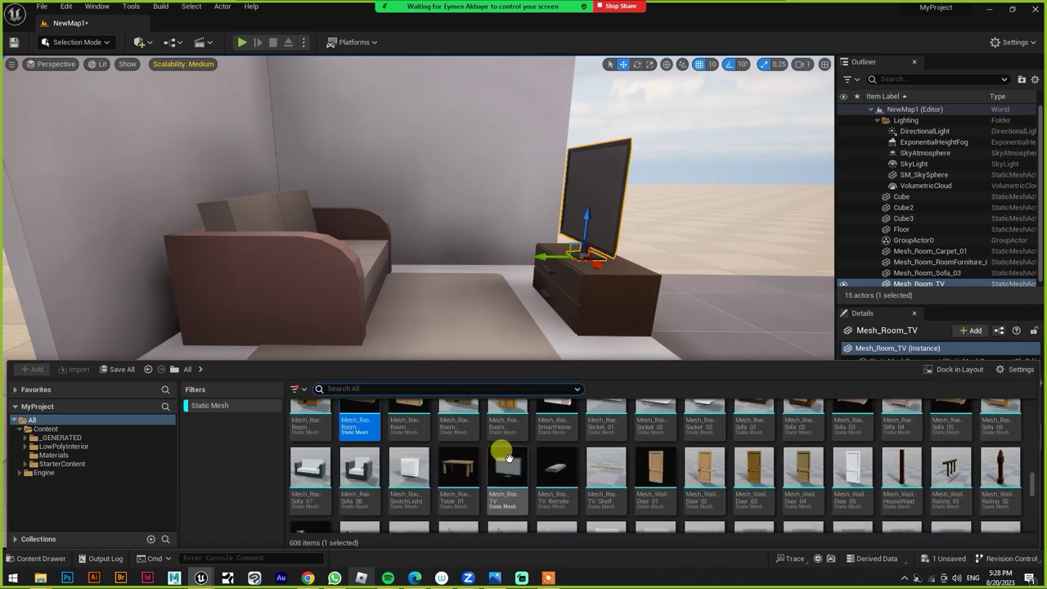
{"action": "scroll", "coordinate": [692, 460], "scroll_direction": "down", "scroll_amount": 1}
{"action": "left_click_drag", "start_coordinate": [458, 430], "coordinate": [461, 300]}
Add the red SM_GiftBox_02 gift box to the room.
{"action": "key", "text": "ctrl+space"}
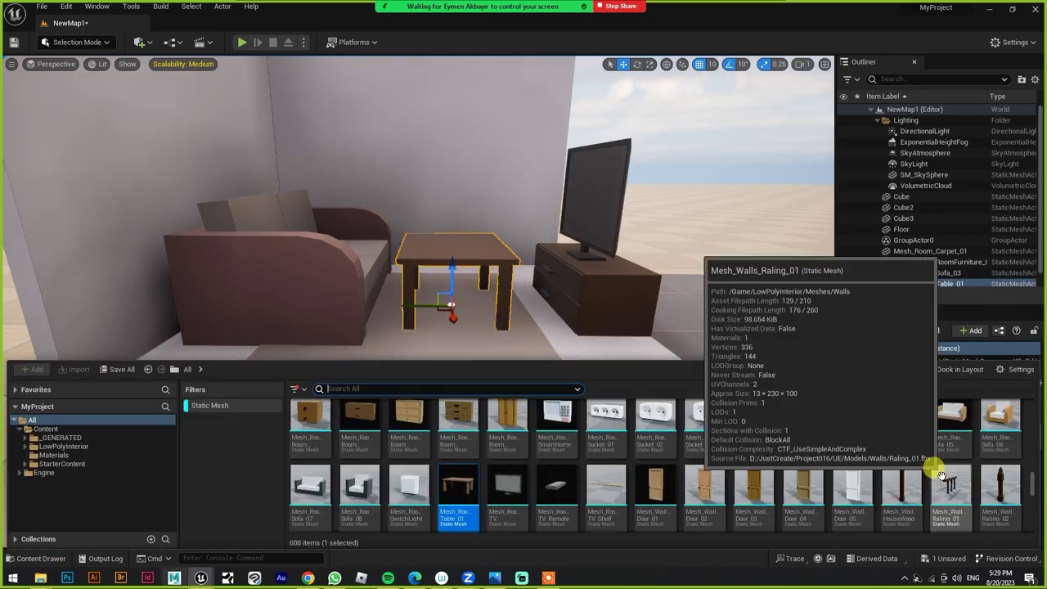
{"action": "scroll", "coordinate": [533, 427], "scroll_direction": "down", "scroll_amount": 5}
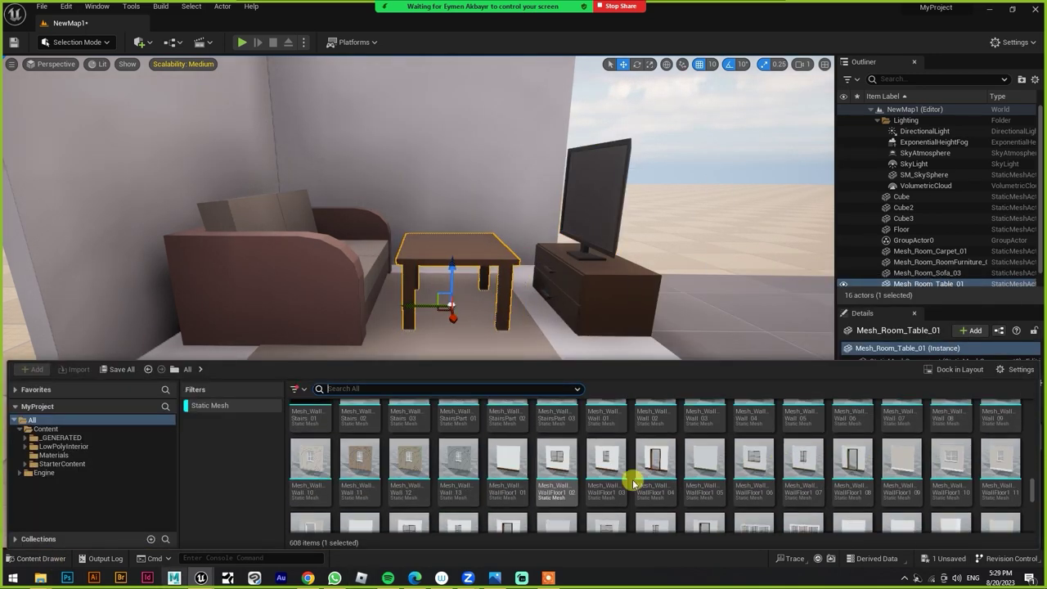
{"action": "scroll", "coordinate": [783, 477], "scroll_direction": "down", "scroll_amount": 5}
{"action": "scroll", "coordinate": [951, 424], "scroll_direction": "down", "scroll_amount": 3}
{"action": "left_click_drag", "start_coordinate": [950, 424], "coordinate": [493, 342]}
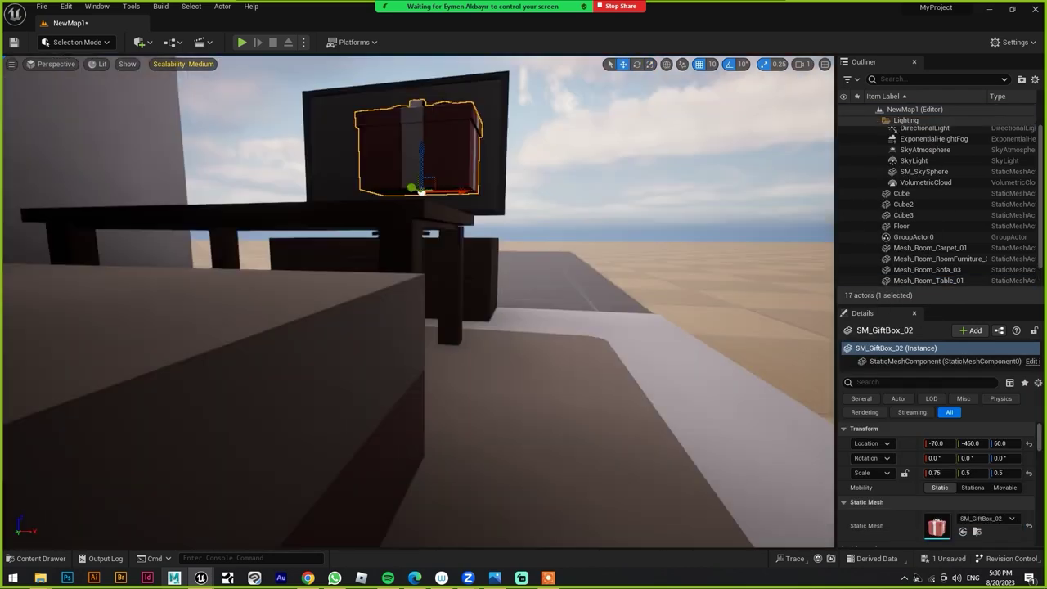
Scale the gift box down to 0.5.
{"action": "right_click_drag", "start_coordinate": [428, 245], "coordinate": [299, 345]}
{"action": "key", "text": "ctrl+z"}
{"action": "key", "text": "w"}
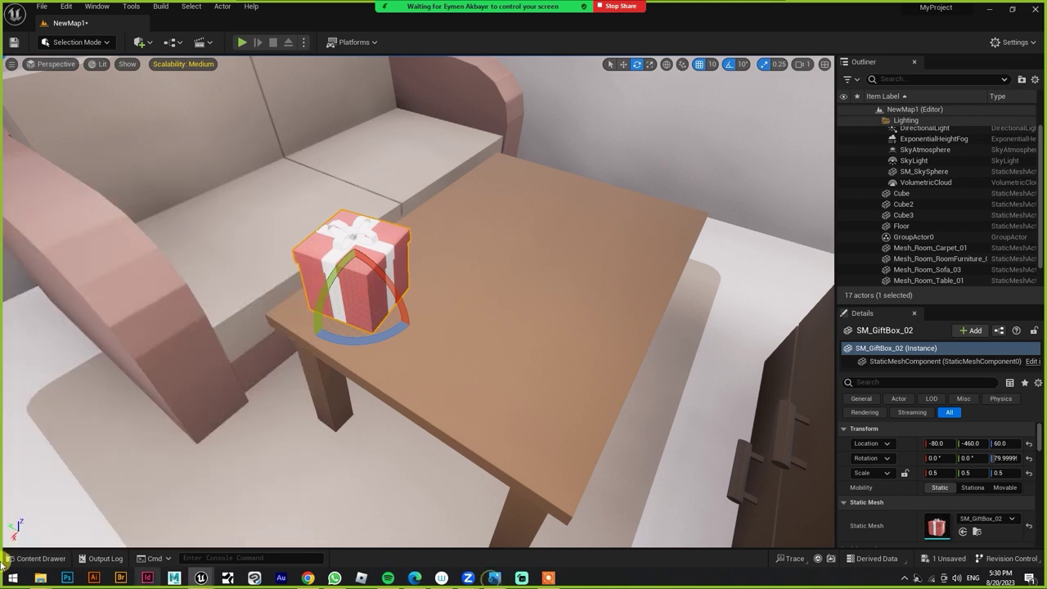
Drop a flattened pink Mesh_Room_Pillow_01 onto the sofa seat.
{"action": "left_click", "coordinate": [35, 557]}
{"action": "left_click_drag", "start_coordinate": [805, 503], "coordinate": [377, 153]}
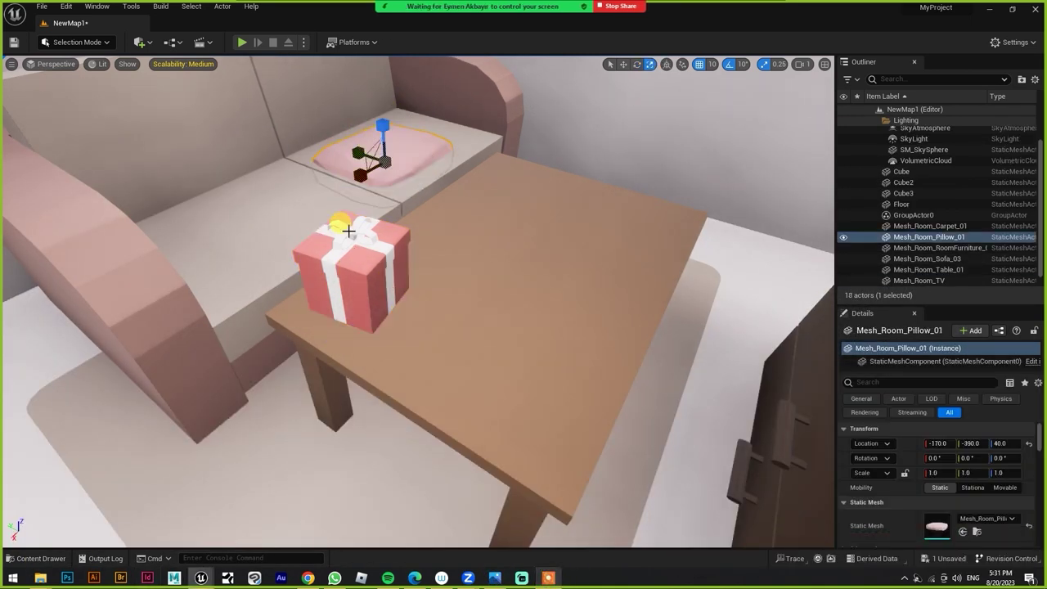
{"action": "key", "text": "w"}
{"action": "left_click_drag", "start_coordinate": [360, 152], "coordinate": [231, 397], "text": "shift"}
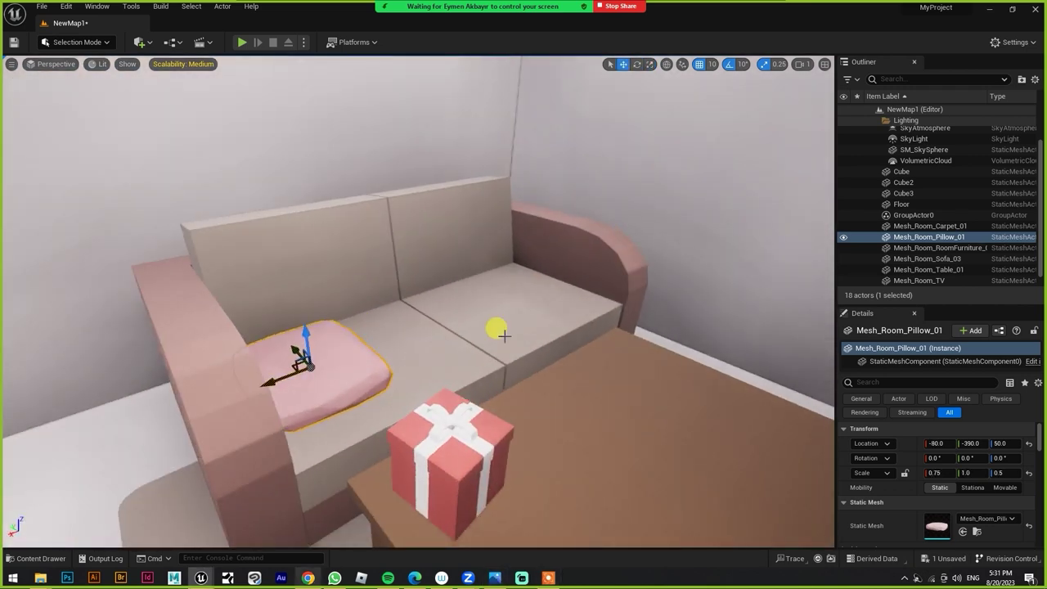
{"action": "left_click", "coordinate": [408, 372]}
{"action": "key", "text": "ctrl+space"}
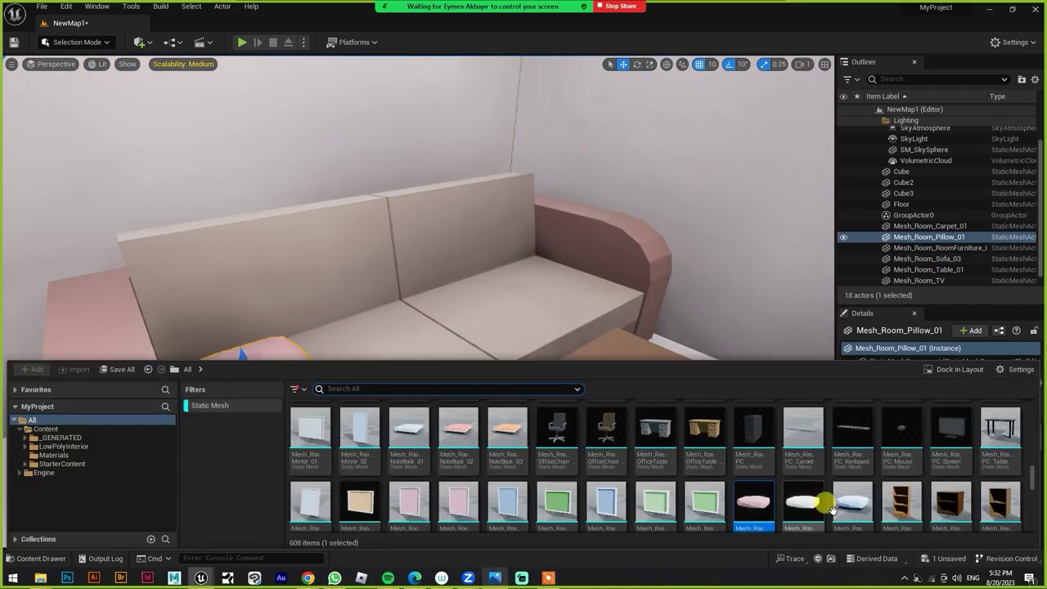
Add a smaller, flatter blue Pillow_03 onto the sofa seat.
{"action": "left_click_drag", "start_coordinate": [824, 502], "coordinate": [456, 262]}
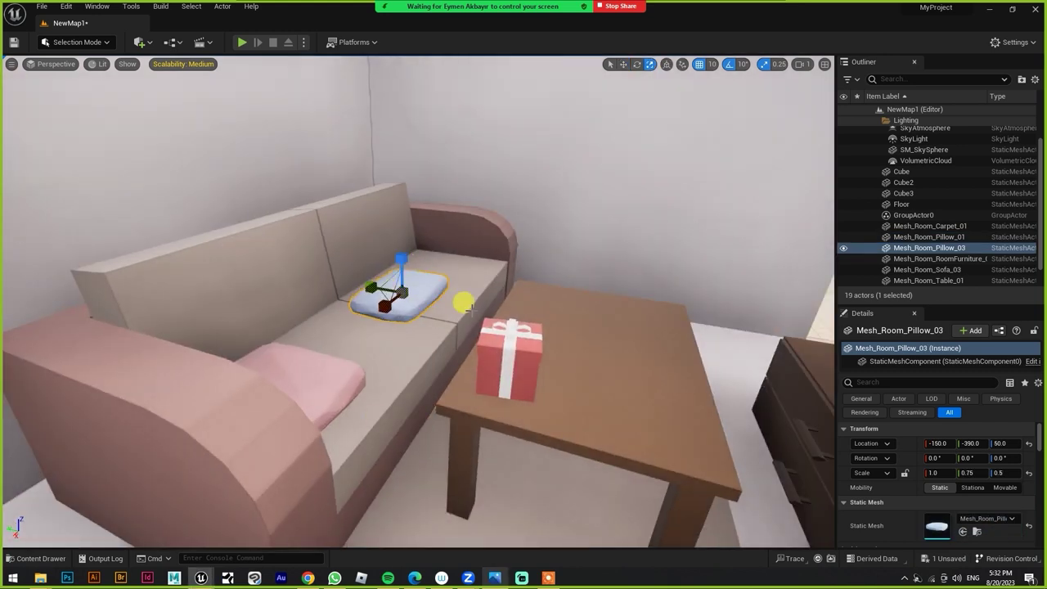
{"action": "key", "text": "f"}
{"action": "key", "text": "w"}
{"action": "left_click_drag", "start_coordinate": [398, 304], "coordinate": [367, 316]}
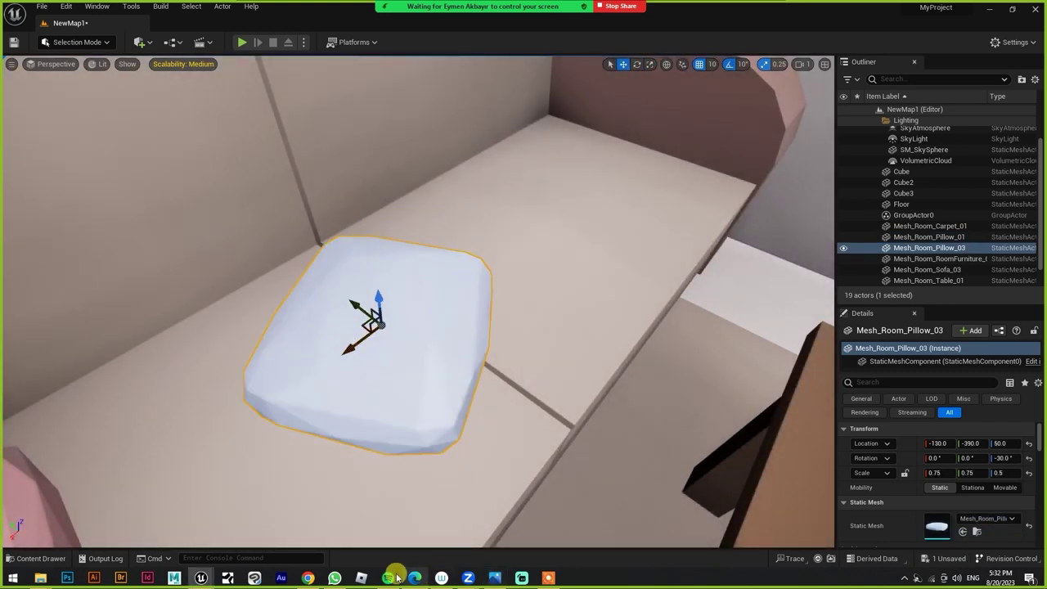
{"action": "scroll", "coordinate": [397, 311], "scroll_direction": "down", "scroll_amount": 3}
Place a flattened, widened white Pillow_02 tilted against the sofa armrest.
{"action": "left_click_drag", "start_coordinate": [936, 525], "coordinate": [482, 264]}
{"action": "scroll", "coordinate": [467, 237], "scroll_direction": "down", "scroll_amount": 1}
{"action": "right_click_drag", "start_coordinate": [468, 237], "coordinate": [368, 246]}
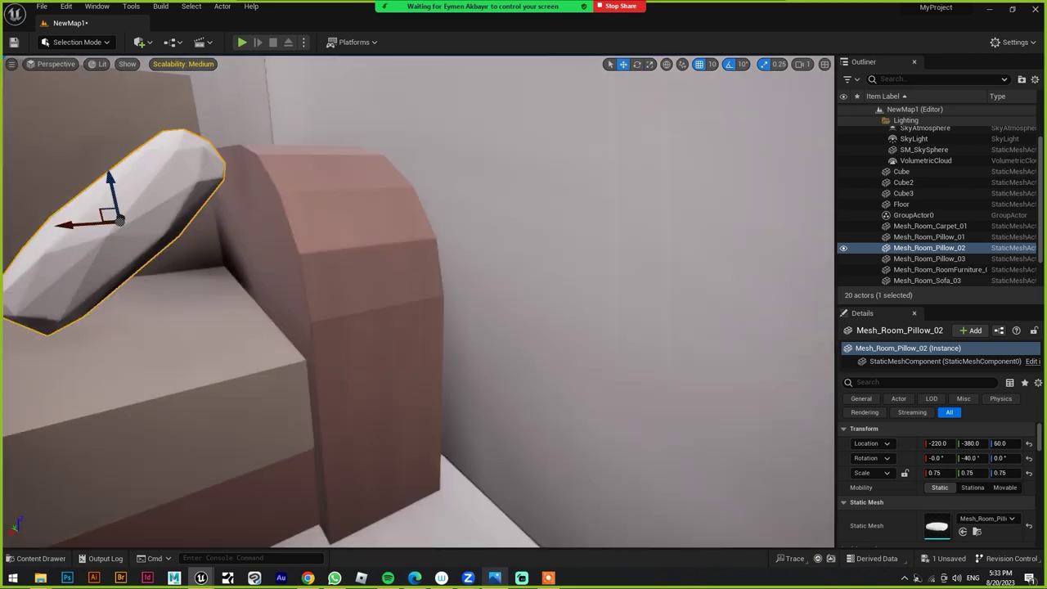
{"action": "left_click_drag", "start_coordinate": [346, 194], "coordinate": [346, 214]}
{"action": "mouse_move", "coordinate": [346, 214]}
{"action": "right_mouse_down"}
{"action": "mouse_move", "coordinate": [372, 343]}
{"action": "mouse_move", "coordinate": [441, 245]}
{"action": "right_mouse_up"}
{"action": "left_click_drag", "start_coordinate": [431, 252], "coordinate": [445, 245]}
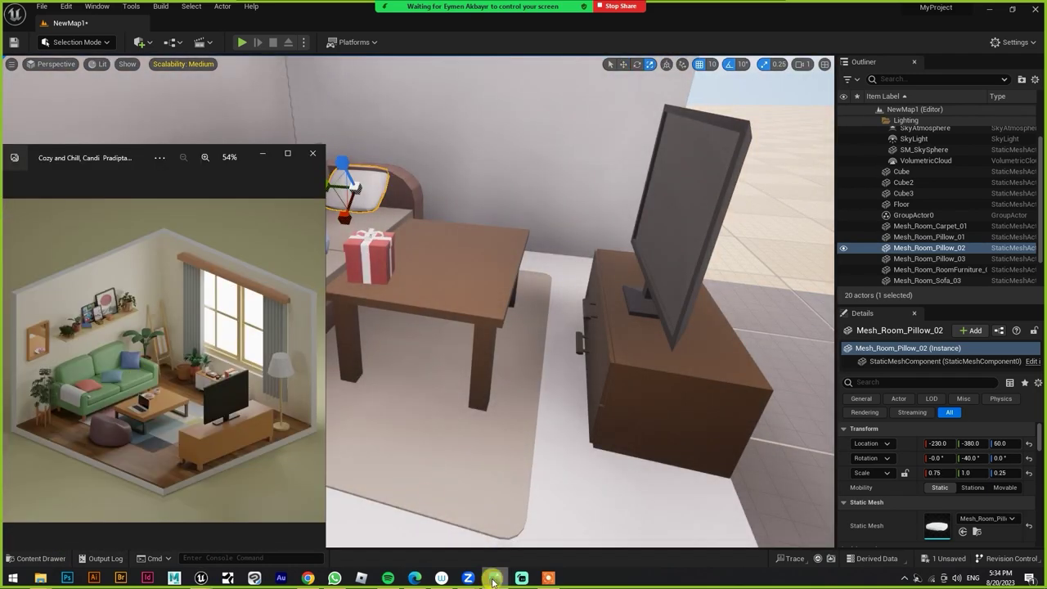
Put a white Mesh_KitchenObjects_Cup_01 mug on the coffee table.
{"action": "key", "text": "ctrl+space"}
{"action": "left_click_drag", "start_coordinate": [606, 433], "coordinate": [425, 278]}
{"action": "key", "text": "f"}
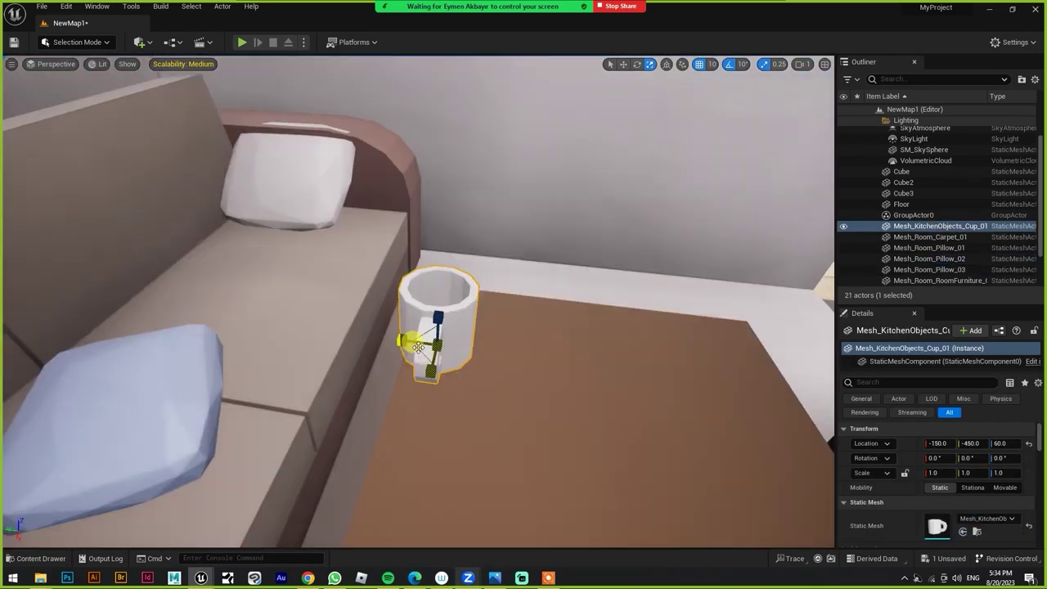
{"action": "key", "text": "ctrl+space"}
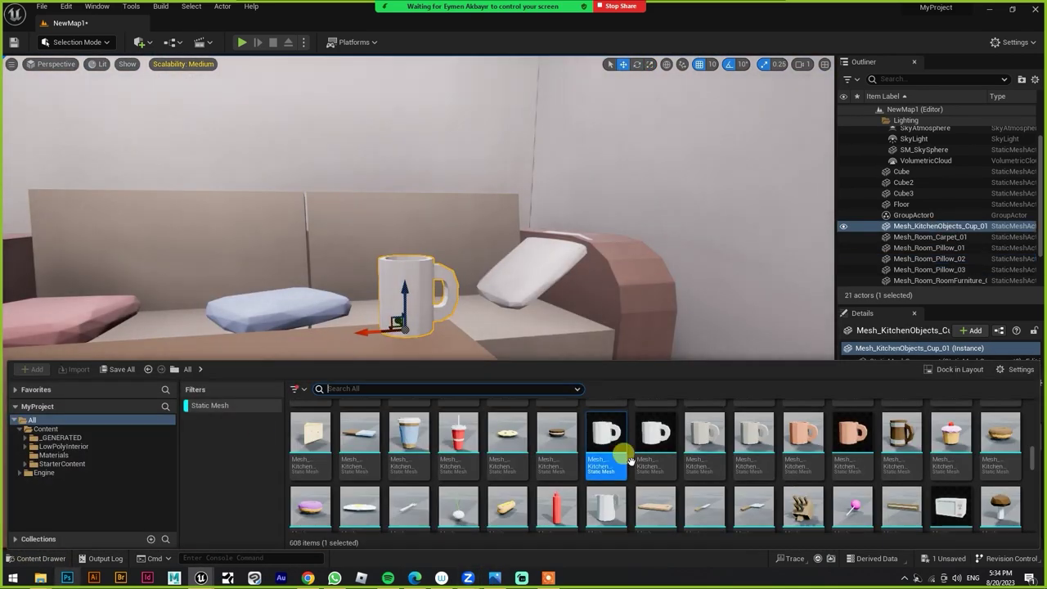
Set Mesh_KitchenObjects_Plate_01 on the coffee table beside the mug.
{"action": "scroll", "coordinate": [790, 485], "scroll_direction": "down", "scroll_amount": 5}
{"action": "scroll", "coordinate": [790, 486], "scroll_direction": "down", "scroll_amount": 2}
{"action": "scroll", "coordinate": [678, 486], "scroll_direction": "down", "scroll_amount": 5}
{"action": "scroll", "coordinate": [665, 467], "scroll_direction": "down", "scroll_amount": 3}
{"action": "scroll", "coordinate": [630, 463], "scroll_direction": "up", "scroll_amount": 3}
{"action": "scroll", "coordinate": [691, 495], "scroll_direction": "up", "scroll_amount": 8}
{"action": "scroll", "coordinate": [690, 495], "scroll_direction": "up", "scroll_amount": 2}
{"action": "scroll", "coordinate": [691, 495], "scroll_direction": "down", "scroll_amount": 3}
{"action": "left_click_drag", "start_coordinate": [602, 425], "coordinate": [234, 351]}
{"action": "key", "text": "f"}
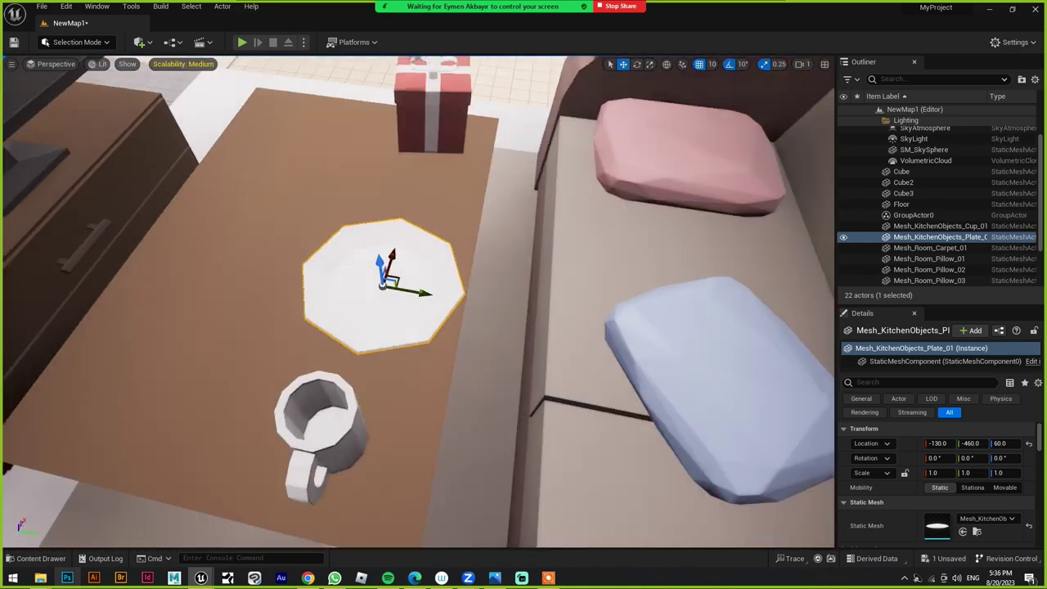
{"action": "left_click_drag", "start_coordinate": [683, 321], "coordinate": [683, 321], "text": "alt"}
Check the TV and carpet heights in Top and Front wireframe views.
{"action": "key", "text": "alt+j"}
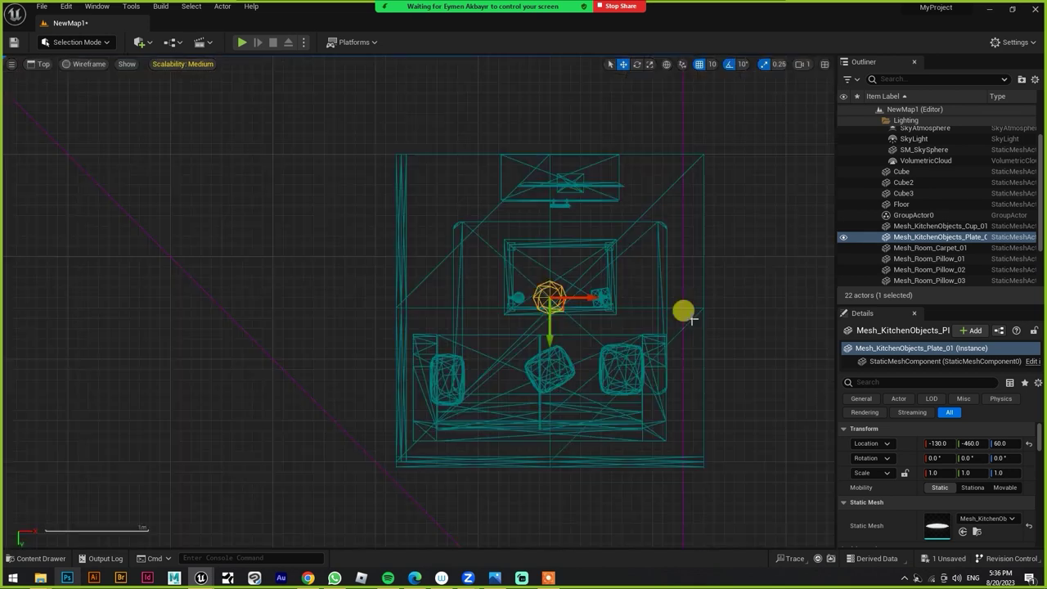
{"action": "key", "text": "alt+h"}
{"action": "scroll", "coordinate": [494, 304], "scroll_direction": "up", "scroll_amount": 10}
{"action": "scroll", "coordinate": [549, 399], "scroll_direction": "down", "scroll_amount": 2}
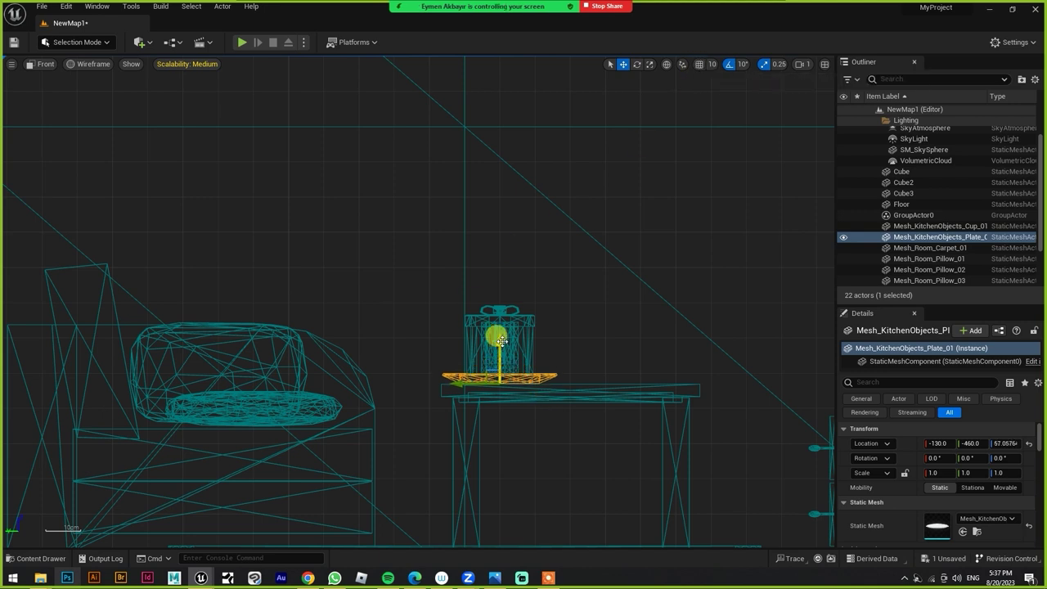
{"action": "left_click", "coordinate": [725, 426]}
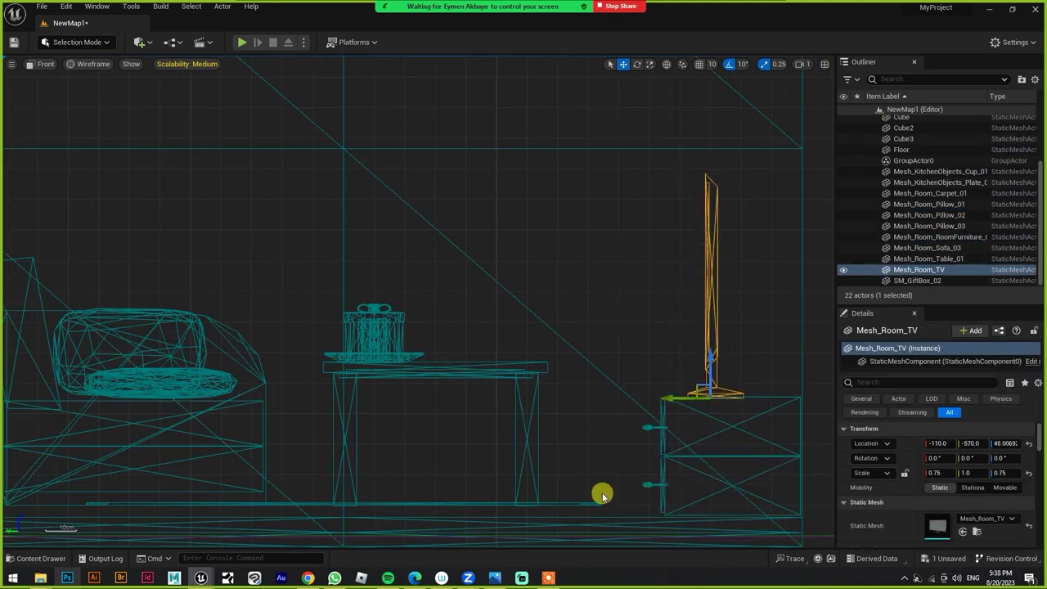
{"action": "scroll", "coordinate": [450, 491], "scroll_direction": "up", "scroll_amount": 2}
{"action": "left_click", "coordinate": [368, 466]}
{"action": "left_click", "coordinate": [297, 444]}
{"action": "scroll", "coordinate": [297, 443], "scroll_direction": "down", "scroll_amount": 1}
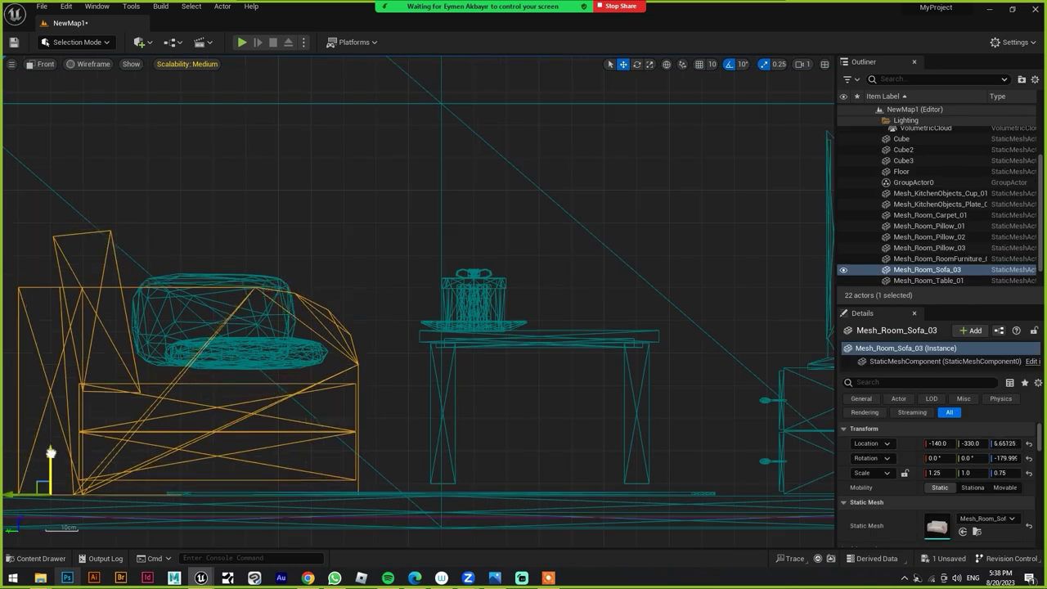
Lower the coffee table and plate so the plate rests flush at Z 57.06.
{"action": "left_click", "coordinate": [537, 434]}
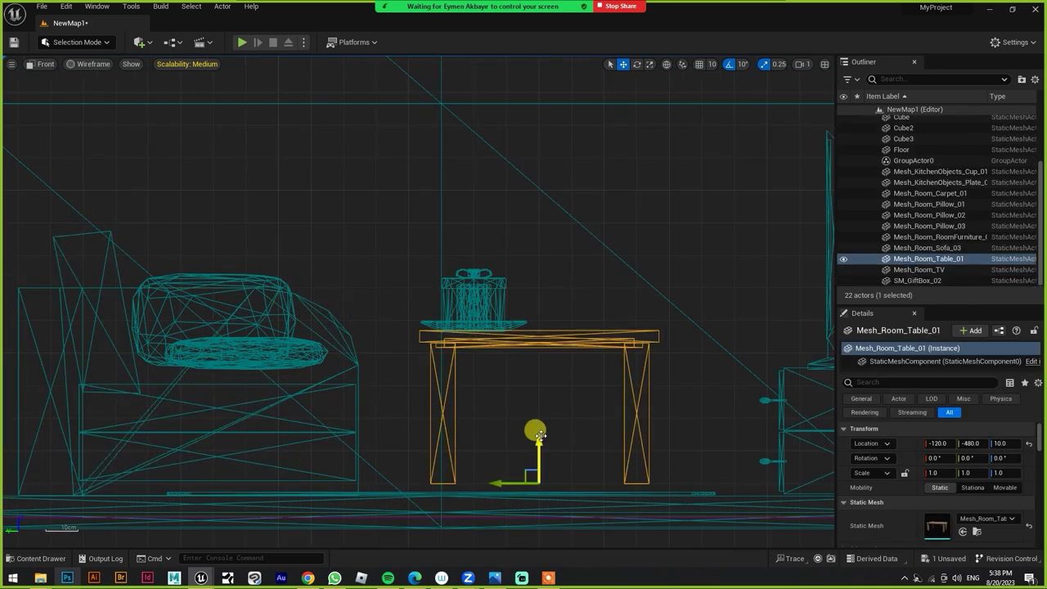
{"action": "left_click", "coordinate": [439, 485]}
{"action": "left_click", "coordinate": [499, 288], "text": "ctrl"}
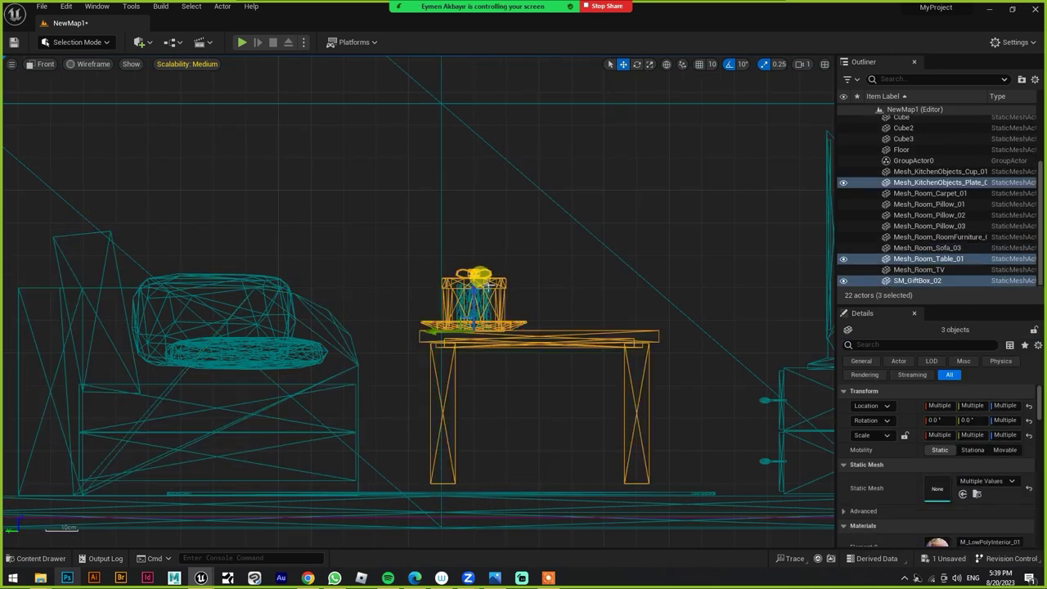
{"action": "left_click_drag", "start_coordinate": [472, 290], "coordinate": [473, 298]}
{"action": "left_click", "coordinate": [270, 327]}
{"action": "left_click", "coordinate": [246, 315], "text": "ctrl"}
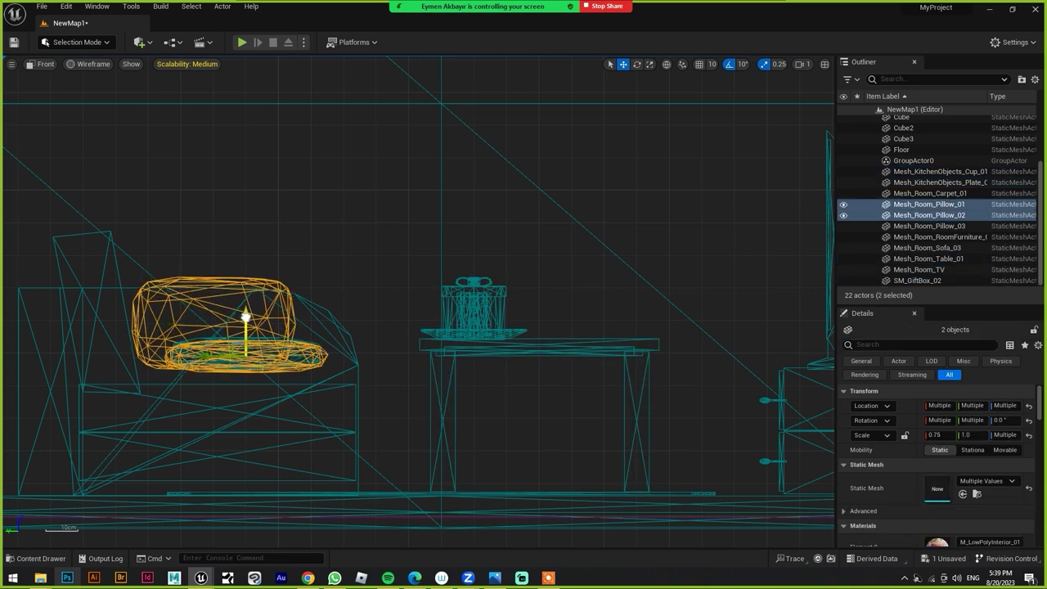
{"action": "key", "text": "alt+g"}
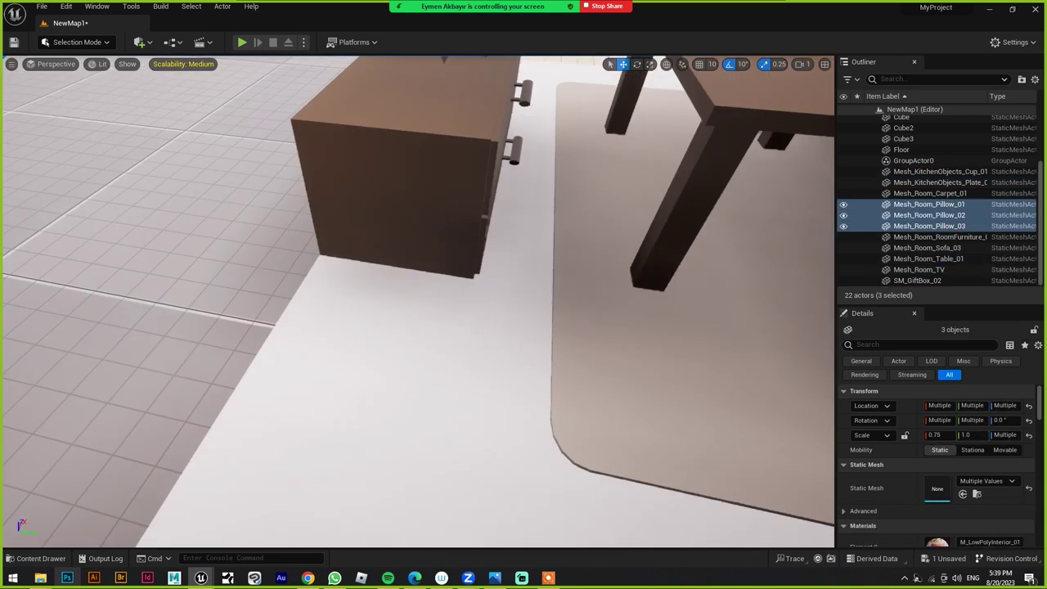
Settle the white pillow lower on the sofa and turn on grid snapping.
{"action": "key", "text": "f"}
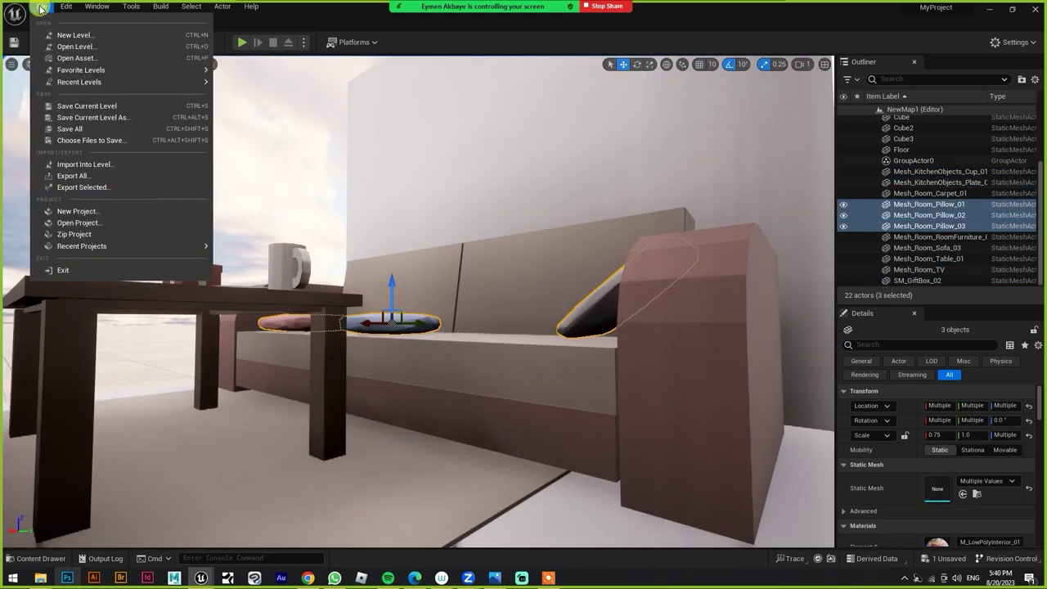
{"action": "left_click", "coordinate": [605, 298]}
{"action": "scroll", "coordinate": [605, 299], "scroll_direction": "down", "scroll_amount": 10}
{"action": "scroll", "coordinate": [722, 411], "scroll_direction": "up", "scroll_amount": 4}
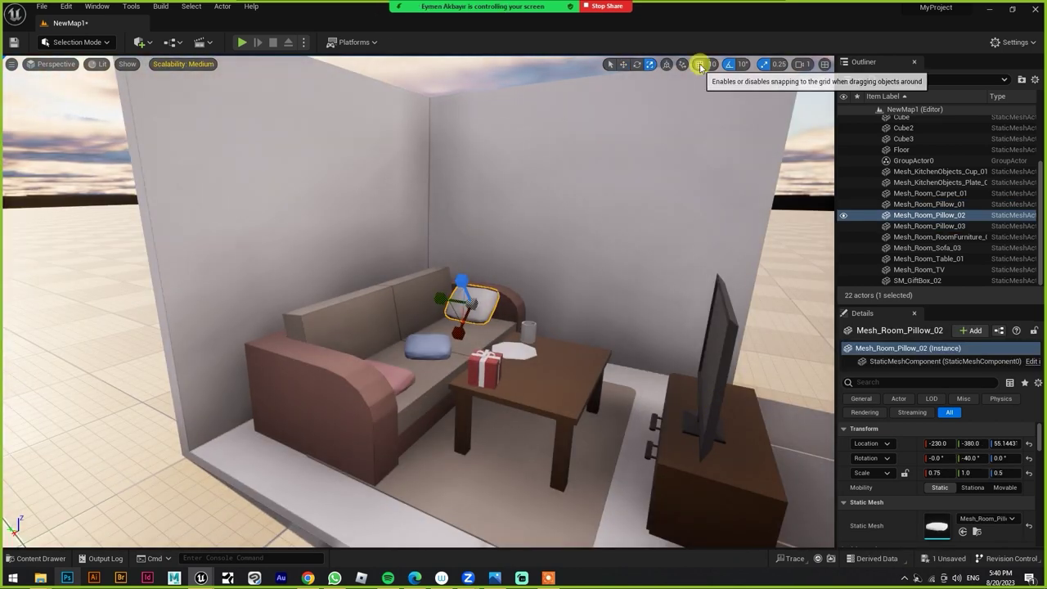
{"action": "left_click", "coordinate": [765, 68]}
{"action": "scroll", "coordinate": [577, 392], "scroll_direction": "up", "scroll_amount": 5}
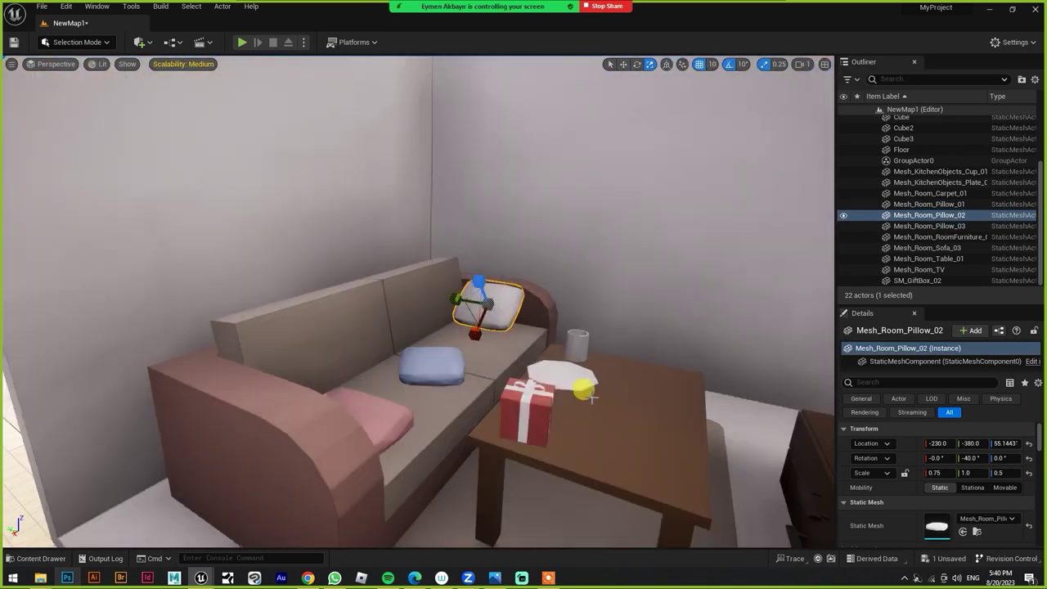
Drop Mesh_KitchenObjects_Pizza_02 onto the coffee-table plate.
{"action": "key", "text": "ctrl+space"}
{"action": "mouse_move", "coordinate": [532, 462]}
{"action": "left_mouse_down"}
{"action": "mouse_move", "coordinate": [681, 439]}
{"action": "mouse_move", "coordinate": [700, 413]}
{"action": "left_mouse_up"}
{"action": "key", "text": "f"}
{"action": "key", "text": "alt+j"}
{"action": "key", "text": "alt+h"}
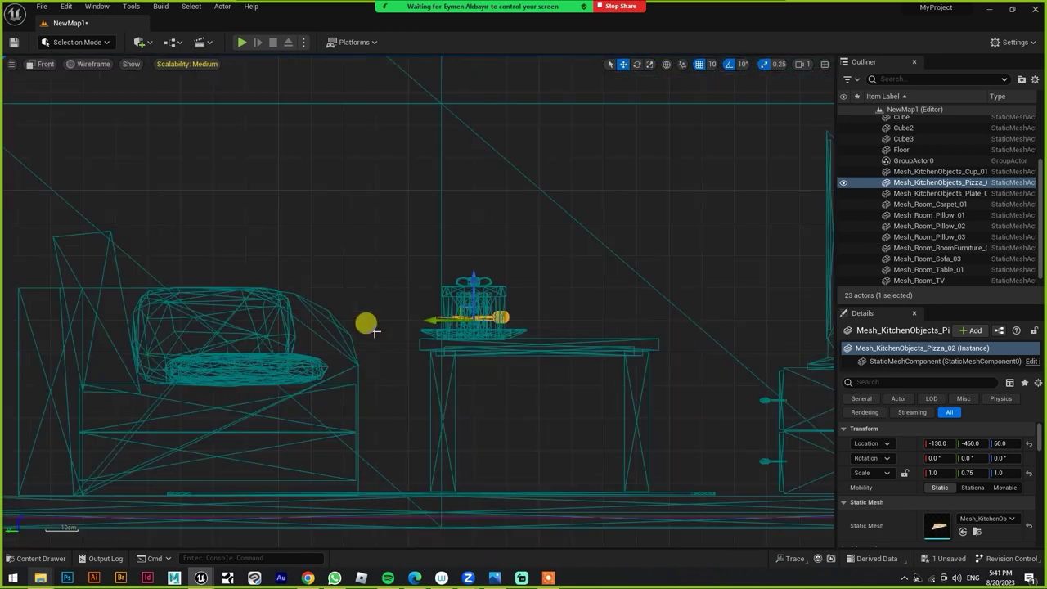
Adjust the pizza slice to Z 55.838 in Front wireframe view.
{"action": "scroll", "coordinate": [374, 331], "scroll_direction": "up", "scroll_amount": 3}
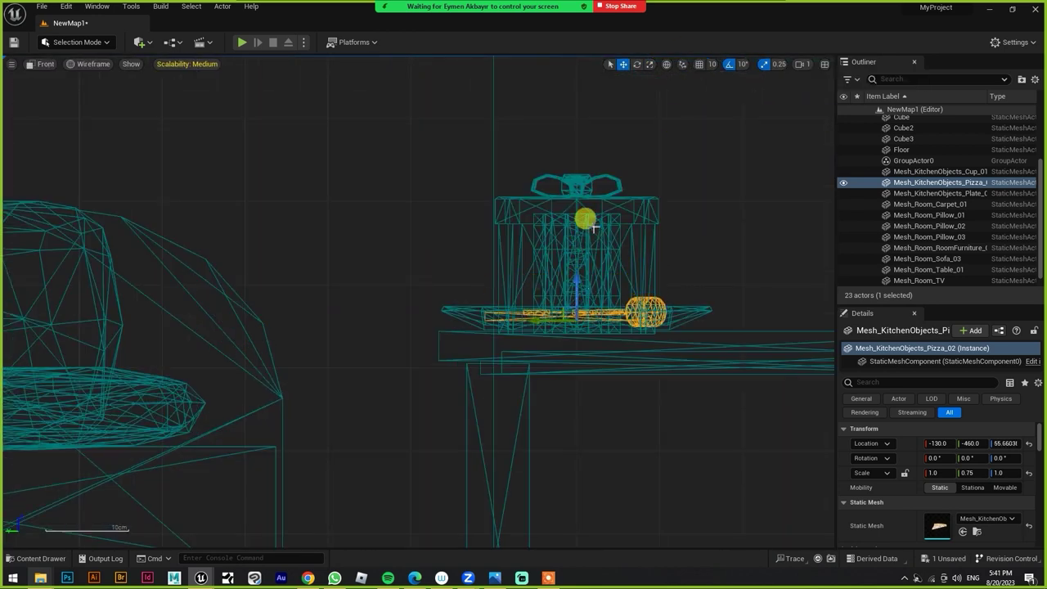
{"action": "scroll", "coordinate": [579, 334], "scroll_direction": "down", "scroll_amount": 1}
{"action": "scroll", "coordinate": [698, 335], "scroll_direction": "down", "scroll_amount": 3}
{"action": "key", "text": "alt+g"}
{"action": "key", "text": "f"}
{"action": "right_click_drag", "start_coordinate": [511, 372], "coordinate": [490, 376]}
{"action": "key", "text": "ctrl+space"}
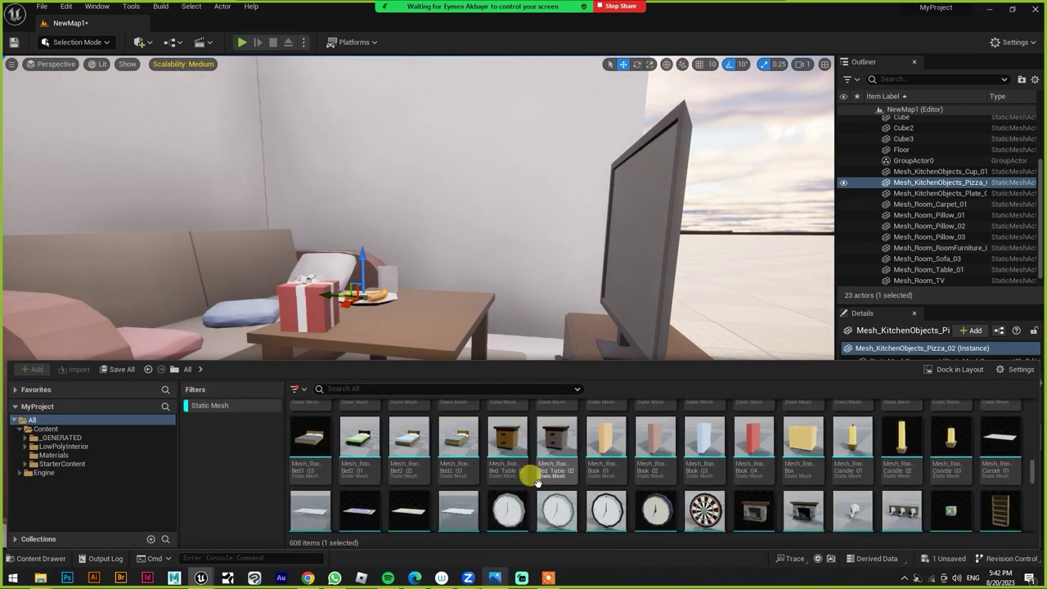
Place a brown RoomFurniture dresser against the back wall.
{"action": "mouse_move", "coordinate": [458, 269]}
{"action": "right_mouse_down"}
{"action": "mouse_move", "coordinate": [444, 275]}
{"action": "mouse_move", "coordinate": [523, 270]}
{"action": "right_mouse_up"}
{"action": "left_click", "coordinate": [420, 269]}
{"action": "key", "text": "f"}
{"action": "left_click", "coordinate": [524, 271]}
{"action": "key", "text": "f"}
{"action": "left_click", "coordinate": [426, 353]}
{"action": "key", "text": "f"}
{"action": "left_click", "coordinate": [719, 262]}
{"action": "key", "text": "f"}
{"action": "left_click", "coordinate": [755, 133]}
{"action": "double_click", "coordinate": [940, 258]}
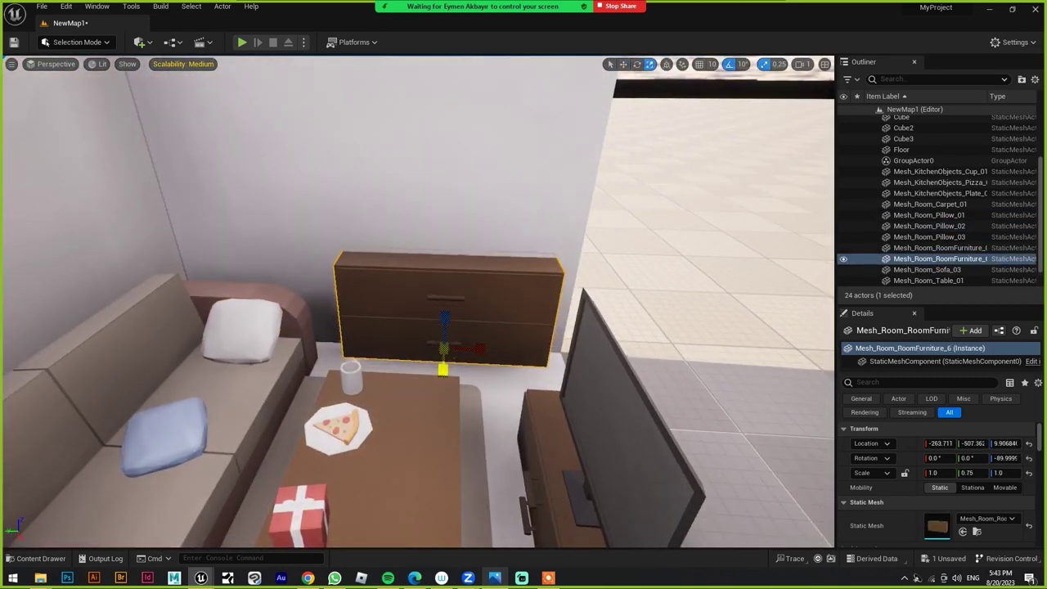
Set the Mesh_Flower_05 potted plant on top of the dresser.
{"action": "left_click", "coordinate": [25, 557]}
{"action": "scroll", "coordinate": [568, 456], "scroll_direction": "down", "scroll_amount": 3}
{"action": "scroll", "coordinate": [479, 463], "scroll_direction": "down", "scroll_amount": 3}
{"action": "scroll", "coordinate": [625, 446], "scroll_direction": "down", "scroll_amount": 3}
{"action": "scroll", "coordinate": [630, 446], "scroll_direction": "down", "scroll_amount": 5}
{"action": "left_click_drag", "start_coordinate": [359, 489], "coordinate": [356, 245]}
Place the Mesh_Flower_07 potted plant beside the dresser.
{"action": "left_click", "coordinate": [24, 558]}
{"action": "left_click_drag", "start_coordinate": [458, 489], "coordinate": [316, 280]}
{"action": "scroll", "coordinate": [315, 280], "scroll_direction": "down", "scroll_amount": 5}
{"action": "scroll", "coordinate": [362, 302], "scroll_direction": "up", "scroll_amount": 3}
Select the sofa together with its three pillows.
{"action": "left_click", "coordinate": [362, 302]}
{"action": "right_click_drag", "start_coordinate": [659, 472], "coordinate": [706, 362]}
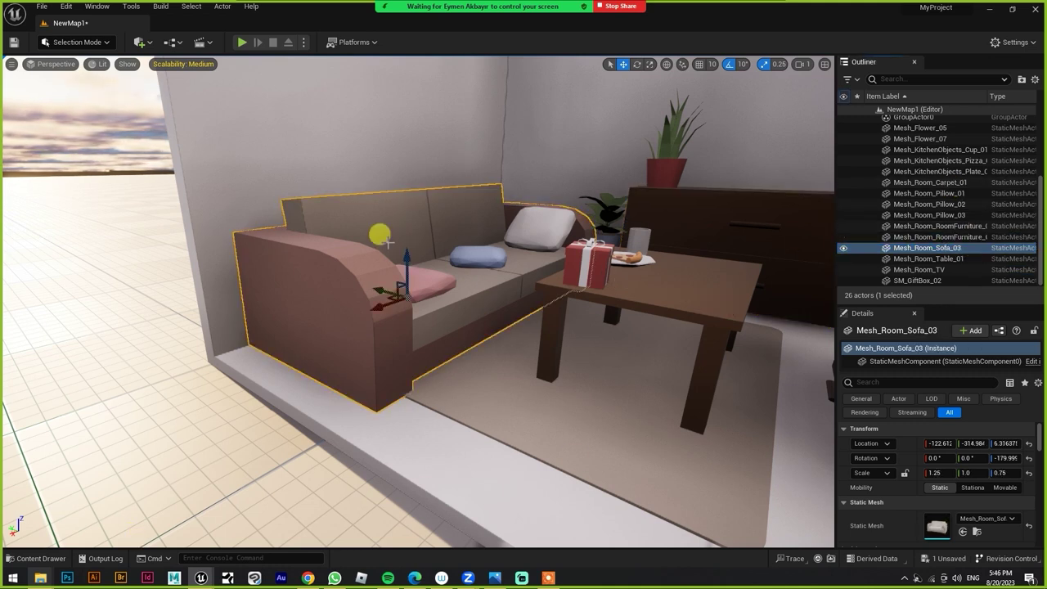
{"action": "left_click", "coordinate": [536, 223], "text": "ctrl"}
{"action": "left_click", "coordinate": [481, 257], "text": "ctrl"}
{"action": "left_click", "coordinate": [454, 268], "text": "ctrl"}
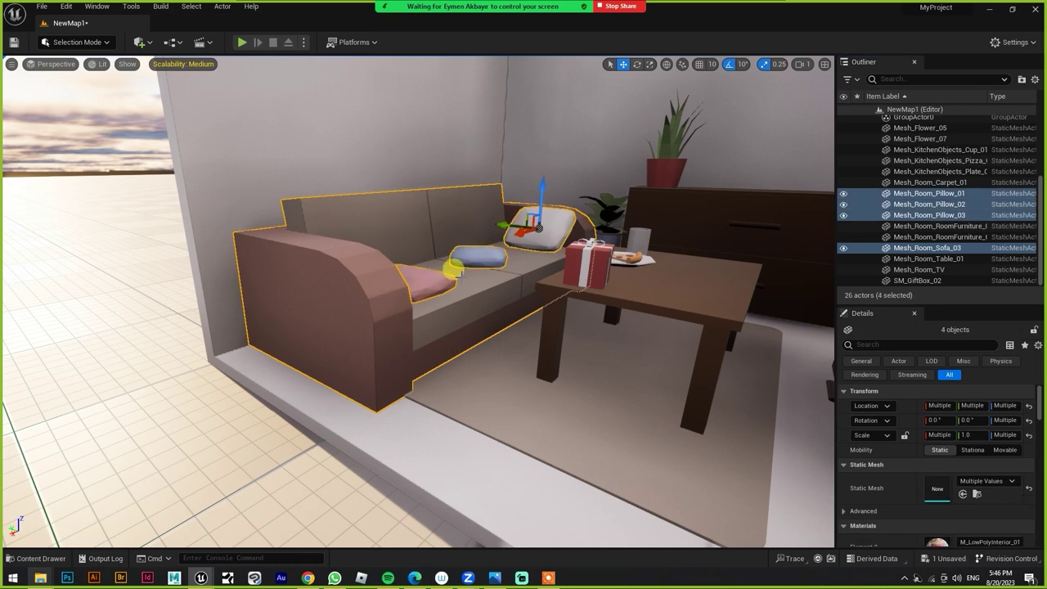
Drag the Mesh_Walls_WallFloor1_02 window wall into the room, rotated about 90°.
{"action": "scroll", "coordinate": [508, 239], "scroll_direction": "up", "scroll_amount": 5}
{"action": "scroll", "coordinate": [509, 239], "scroll_direction": "down", "scroll_amount": 10}
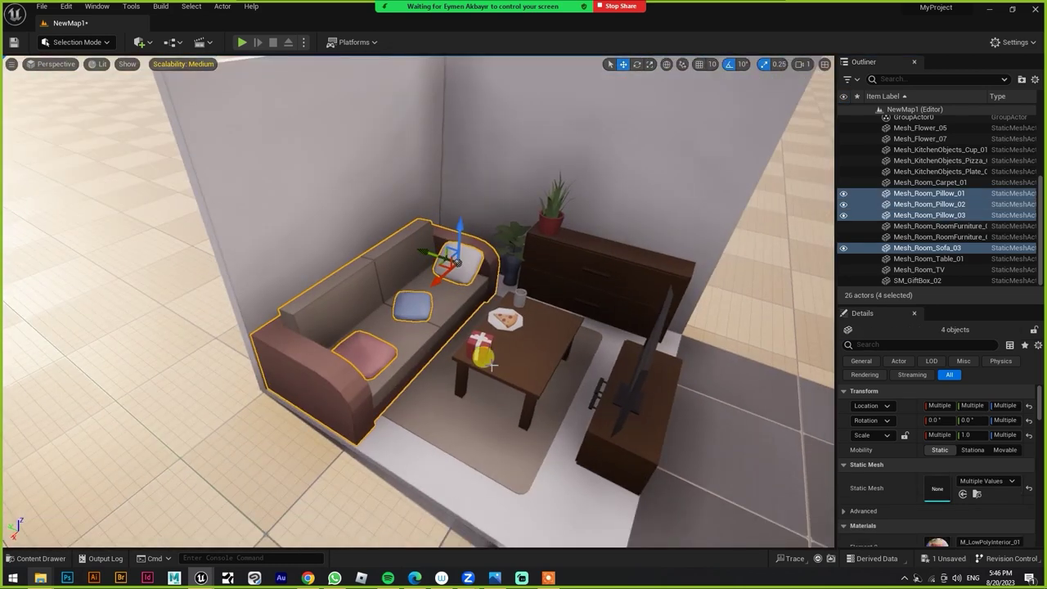
{"action": "left_click", "coordinate": [458, 209], "text": "ctrl"}
{"action": "left_click", "coordinate": [35, 558]}
{"action": "left_click", "coordinate": [495, 577]}
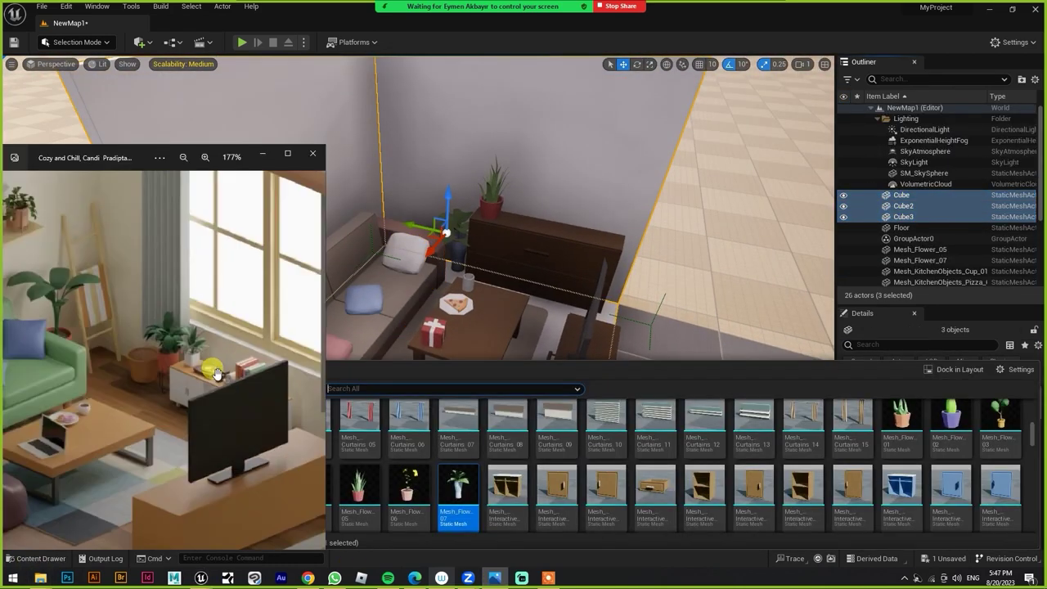
{"action": "scroll", "coordinate": [206, 369], "scroll_direction": "down", "scroll_amount": 5}
{"action": "left_click", "coordinate": [312, 153]}
{"action": "scroll", "coordinate": [605, 490], "scroll_direction": "down", "scroll_amount": 3}
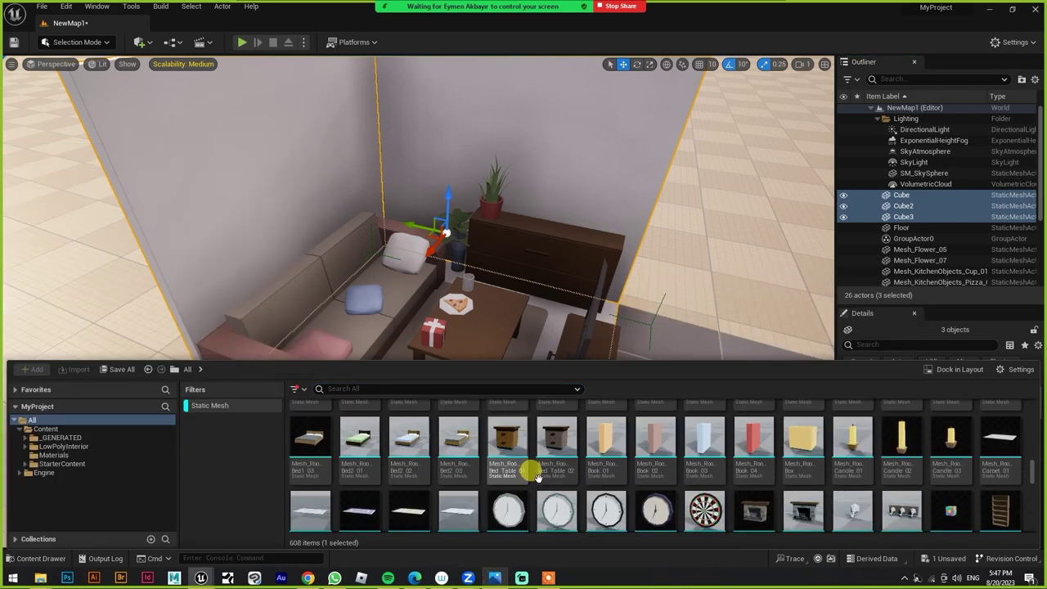
{"action": "scroll", "coordinate": [619, 495], "scroll_direction": "down", "scroll_amount": 3}
{"action": "left_click_drag", "start_coordinate": [505, 495], "coordinate": [524, 184]}
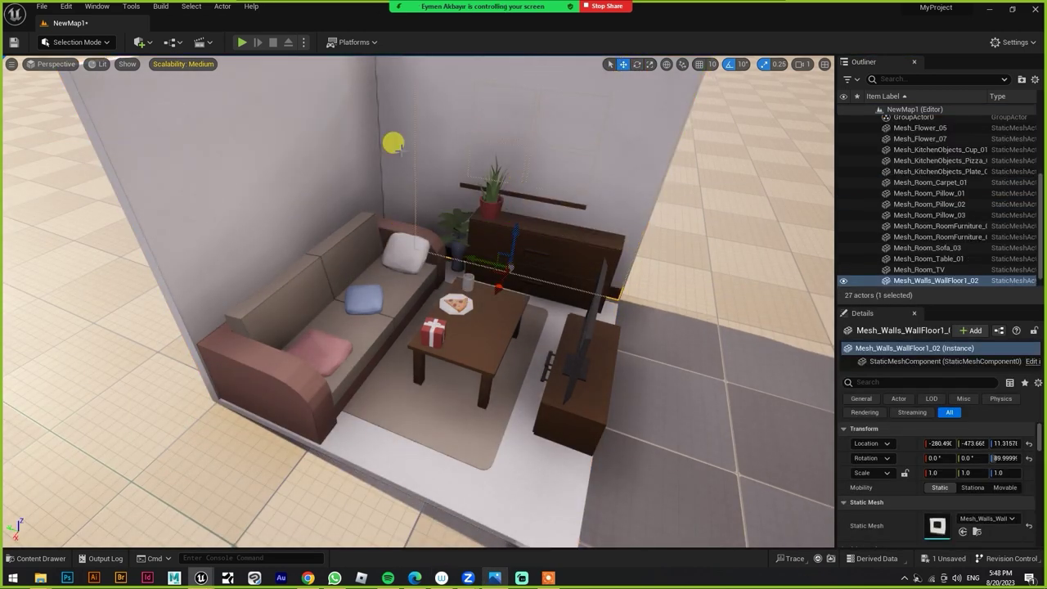
Unlock the grouped room walls and delete the plain back wall Cube.
{"action": "left_click", "coordinate": [297, 169]}
{"action": "right_click", "coordinate": [368, 174]}
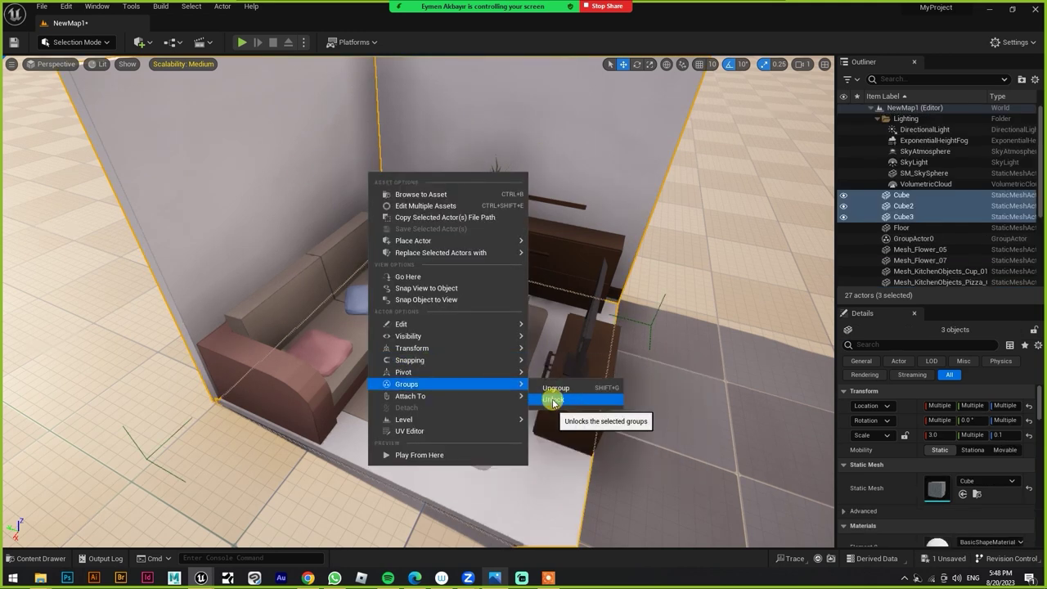
{"action": "left_click", "coordinate": [553, 400]}
{"action": "left_click", "coordinate": [374, 182]}
{"action": "key", "text": "Delete"}
Scale the window wall to about 1.22 and align it behind the dresser.
{"action": "left_click", "coordinate": [467, 229]}
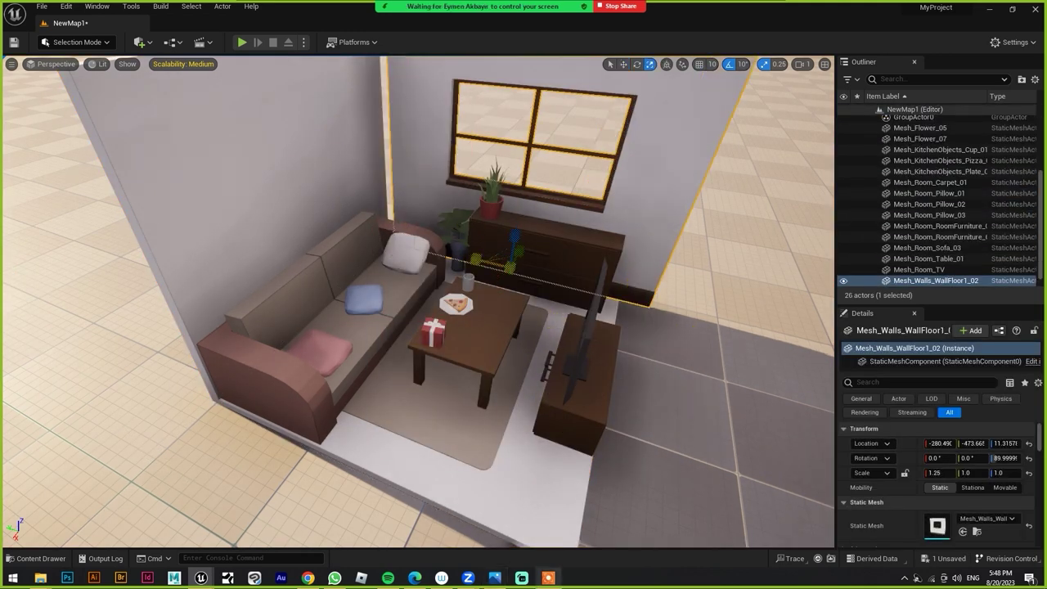
{"action": "key", "text": "w"}
{"action": "scroll", "coordinate": [466, 253], "scroll_direction": "down", "scroll_amount": 5}
{"action": "scroll", "coordinate": [523, 315], "scroll_direction": "up", "scroll_amount": 3}
{"action": "key", "text": "alt+h"}
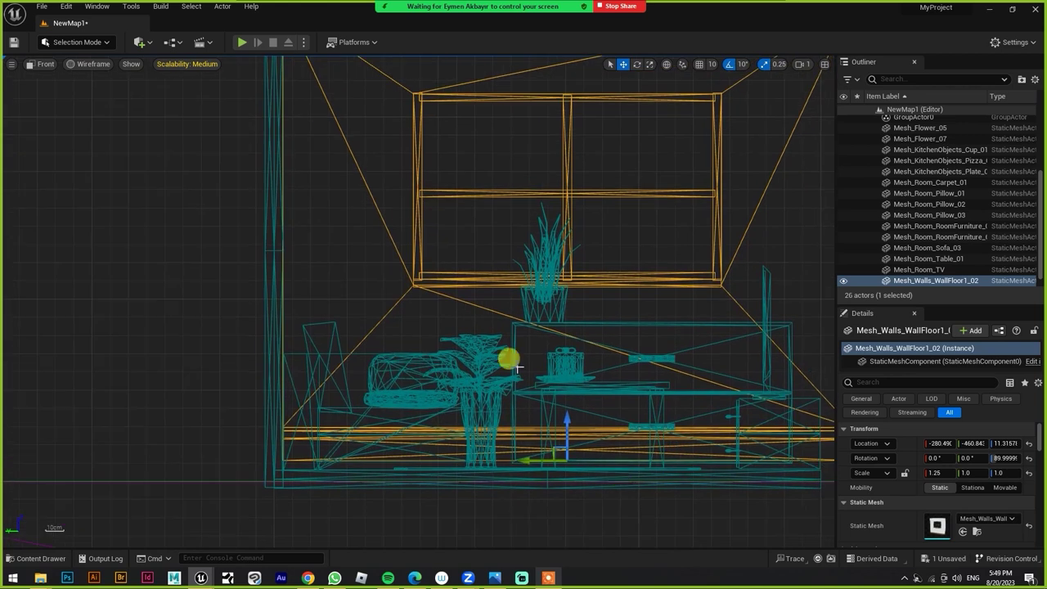
{"action": "key", "text": "ctrl+z"}
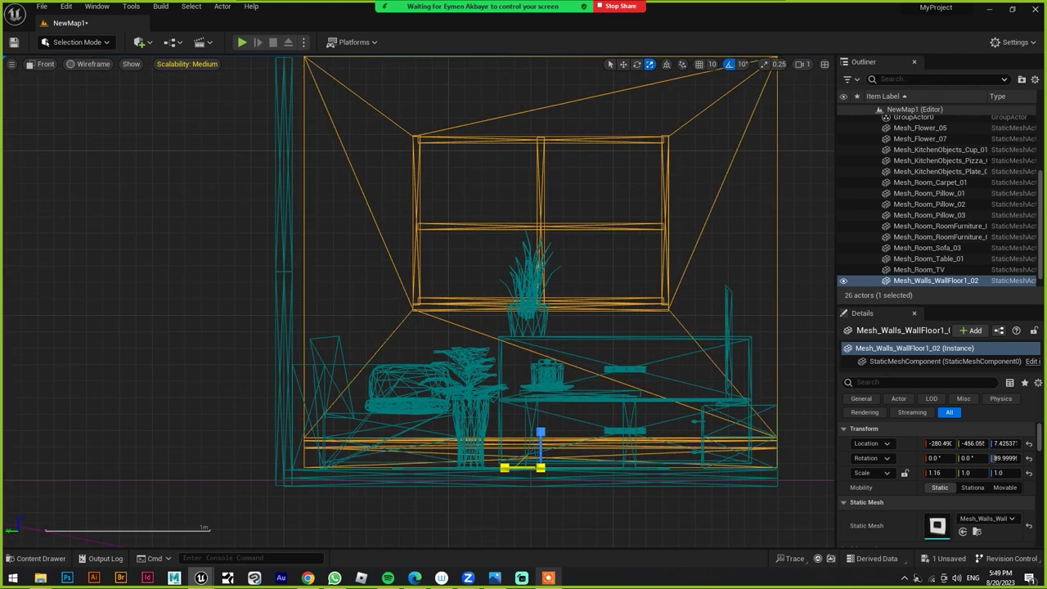
{"action": "left_click", "coordinate": [489, 467]}
{"action": "left_click", "coordinate": [628, 391]}
{"action": "scroll", "coordinate": [782, 257], "scroll_direction": "up", "scroll_amount": 5}
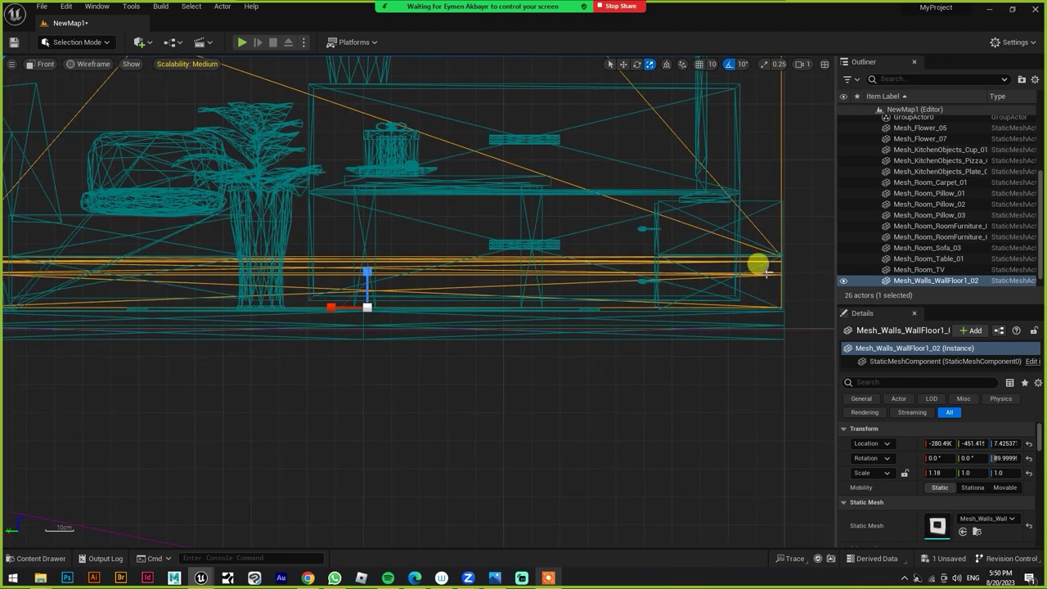
{"action": "scroll", "coordinate": [480, 397], "scroll_direction": "down", "scroll_amount": 5}
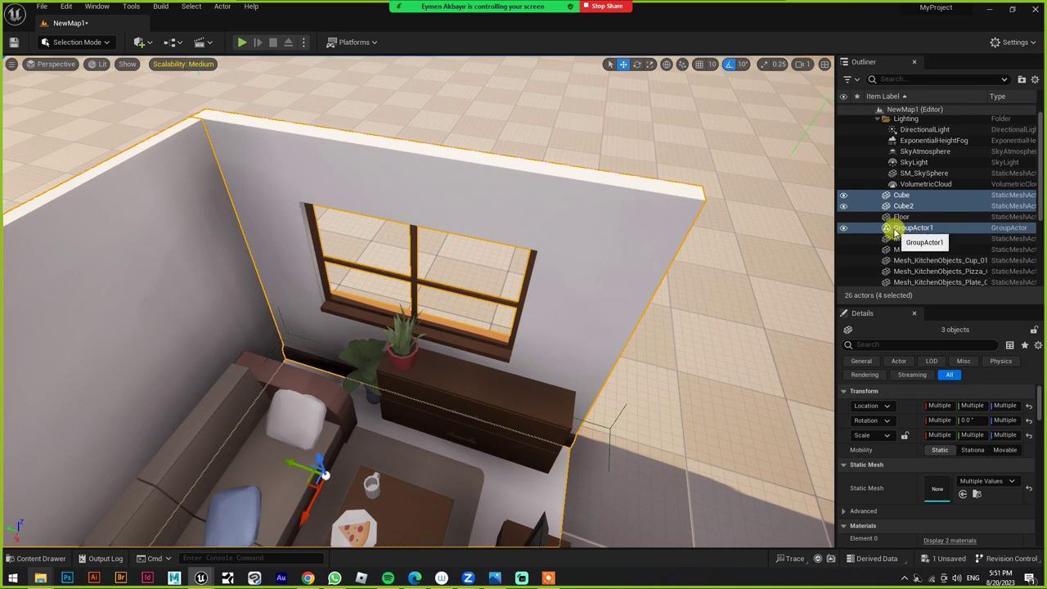
{"action": "left_click", "coordinate": [753, 226]}
Orbit out over the whole room and frame the view on the sofa.
{"action": "left_click_drag", "start_coordinate": [753, 226], "coordinate": [319, 339], "text": "alt"}
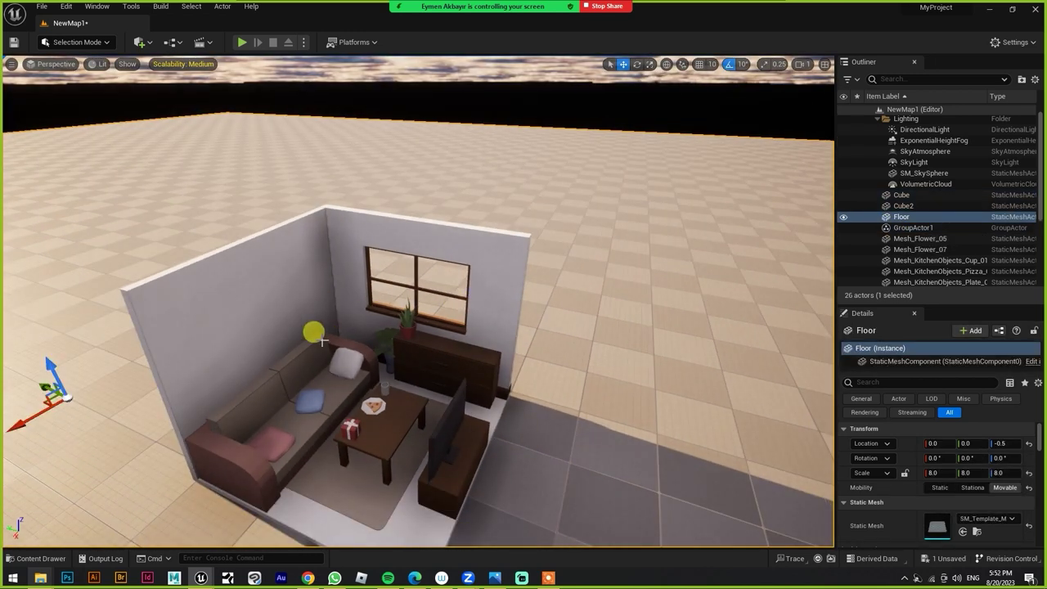
{"action": "left_click", "coordinate": [278, 273]}
{"action": "left_click_drag", "start_coordinate": [278, 273], "coordinate": [426, 458], "text": "alt"}
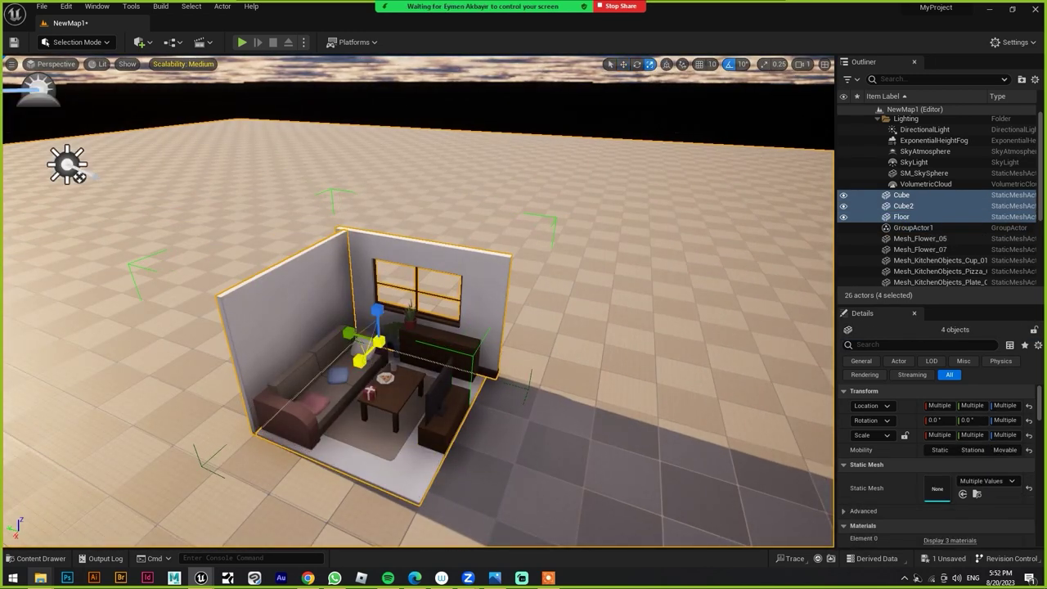
{"action": "left_click", "coordinate": [327, 384]}
{"action": "key", "text": "f"}
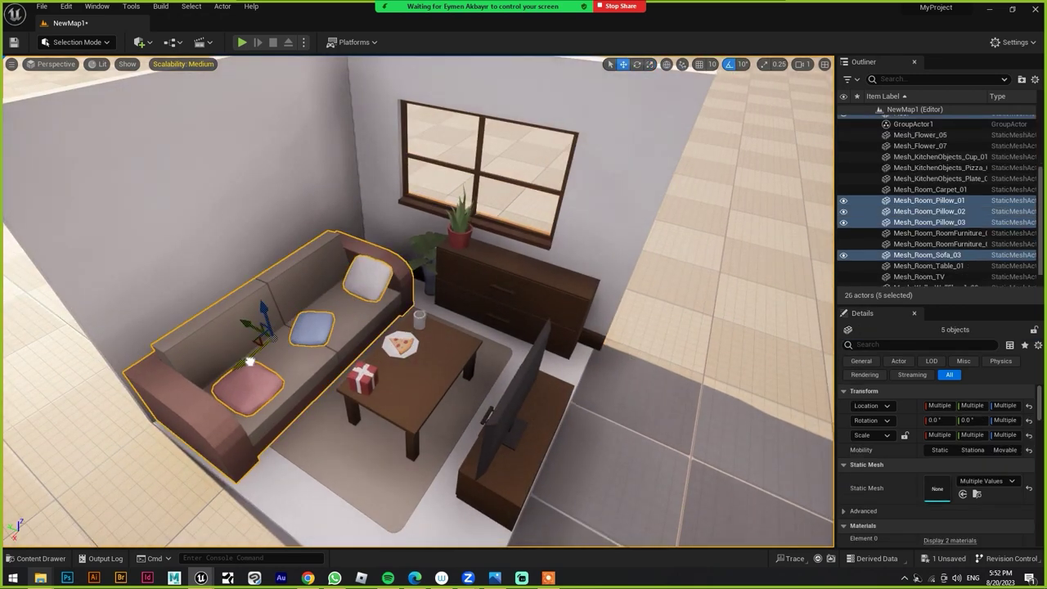
Place the Mesh_Light_Lamp_01 floor lamp beside the TV and frame it.
{"action": "key", "text": "ctrl+space"}
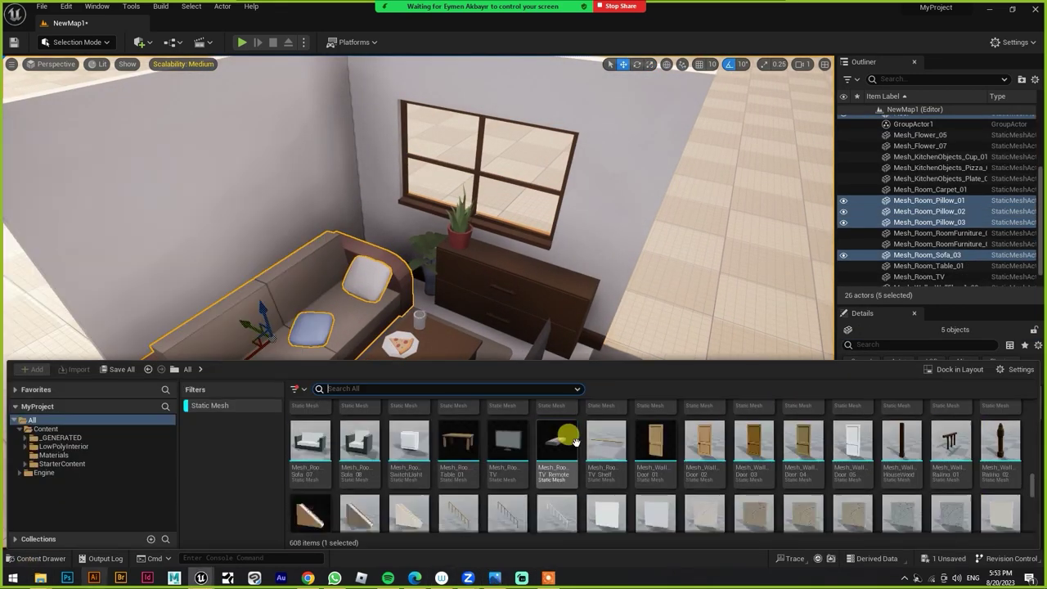
{"action": "left_click_drag", "start_coordinate": [761, 440], "coordinate": [619, 327]}
{"action": "key", "text": "f"}
Place two notebooks on the dresser, rotating the first one to stand upright.
{"action": "key", "text": "ctrl+space"}
{"action": "left_click_drag", "start_coordinate": [532, 460], "coordinate": [420, 299]}
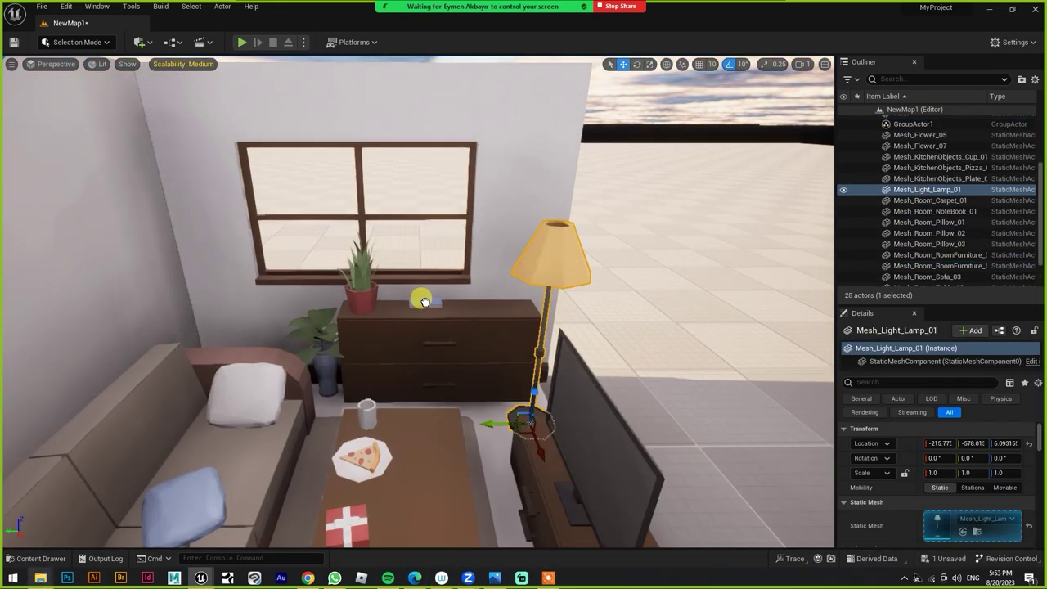
{"action": "key", "text": "f"}
{"action": "key", "text": "e"}
{"action": "left_click_drag", "start_coordinate": [431, 260], "coordinate": [376, 286]}
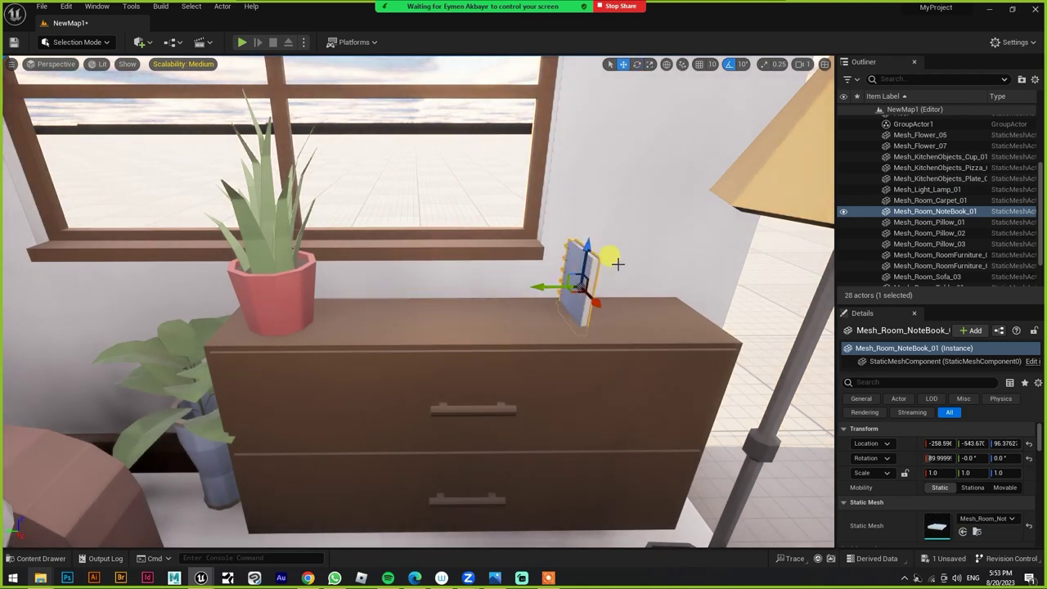
{"action": "left_click", "coordinate": [44, 558]}
{"action": "left_click_drag", "start_coordinate": [533, 460], "coordinate": [615, 315]}
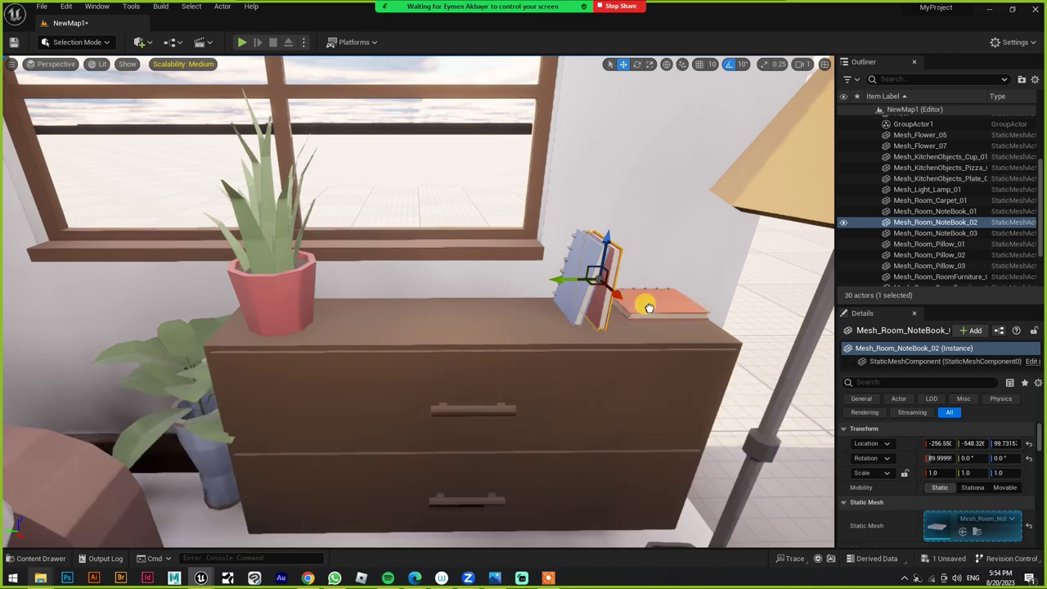
{"action": "key", "text": "w"}
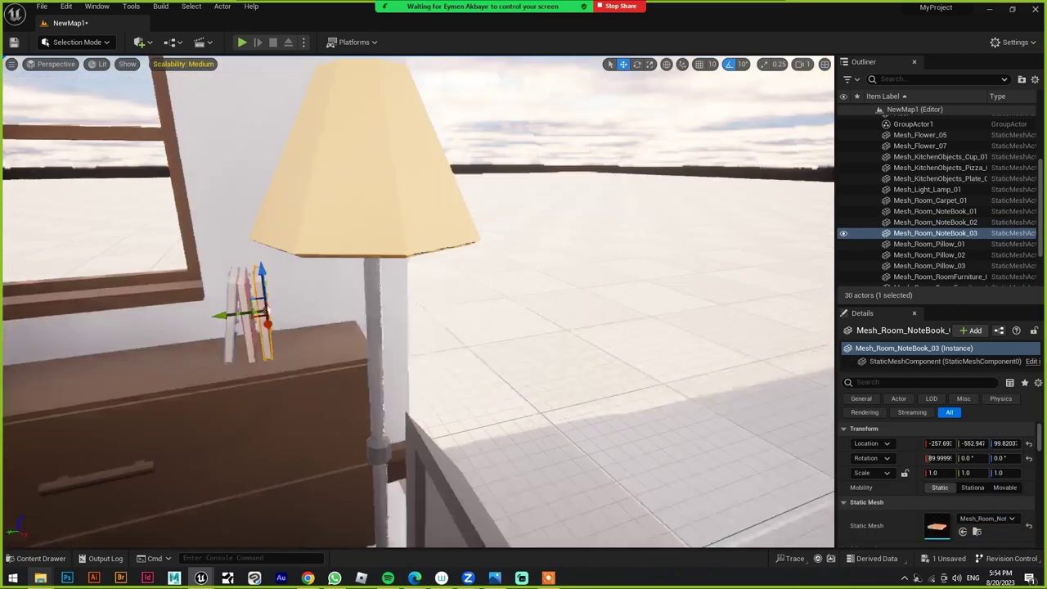
{"action": "key", "text": "f"}
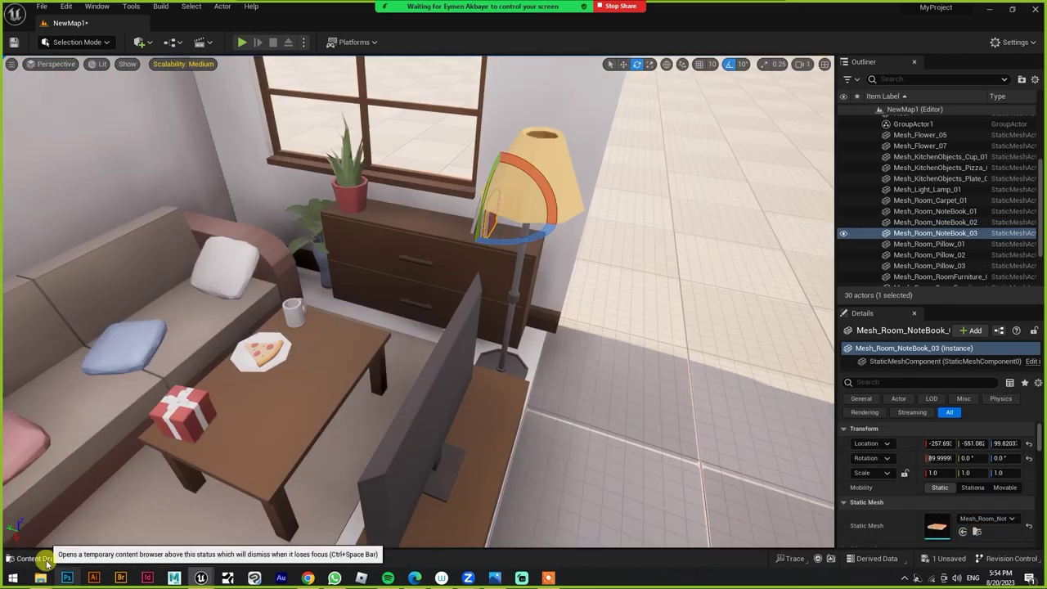
Bring up the cozy room reference photo and scroll through the asset library.
{"action": "left_click", "coordinate": [494, 577]}
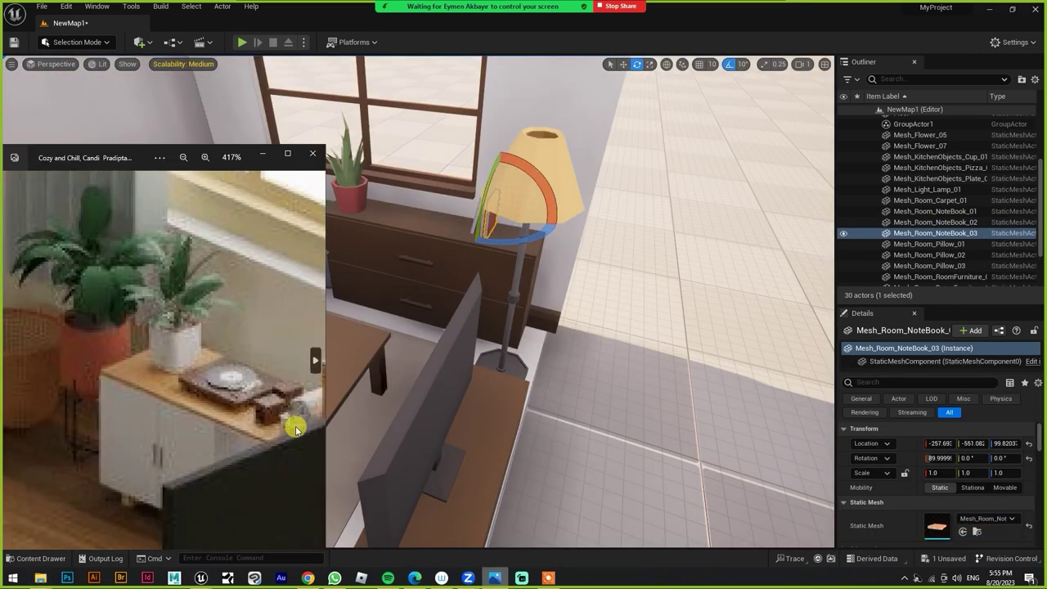
{"action": "left_click", "coordinate": [66, 558]}
{"action": "scroll", "coordinate": [927, 455], "scroll_direction": "down", "scroll_amount": 10}
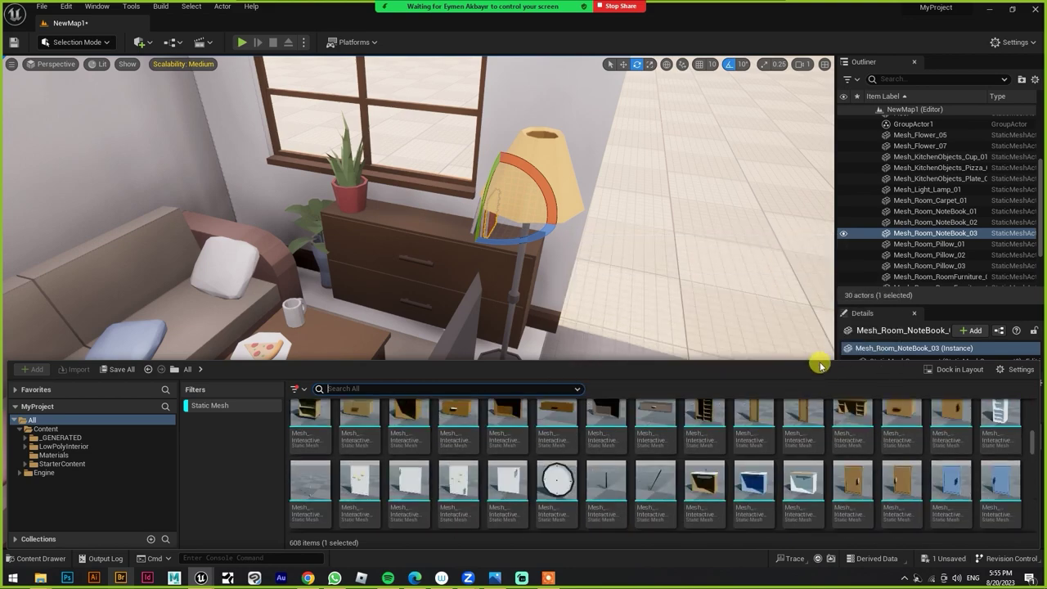
{"action": "scroll", "coordinate": [757, 454], "scroll_direction": "up", "scroll_amount": 2}
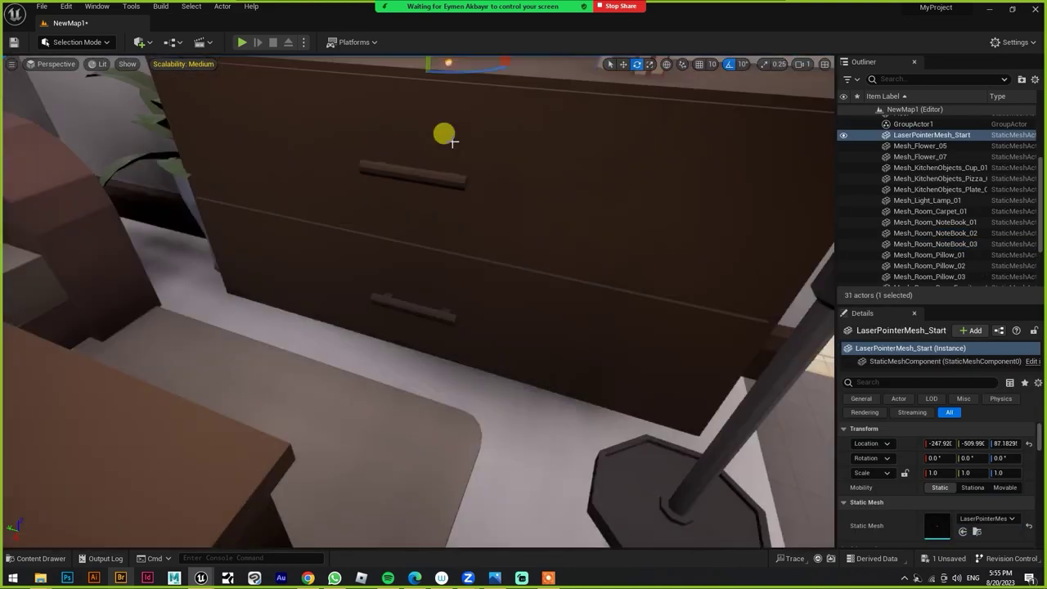
{"action": "scroll", "coordinate": [655, 470], "scroll_direction": "down", "scroll_amount": 5}
{"action": "scroll", "coordinate": [691, 465], "scroll_direction": "down", "scroll_amount": 5}
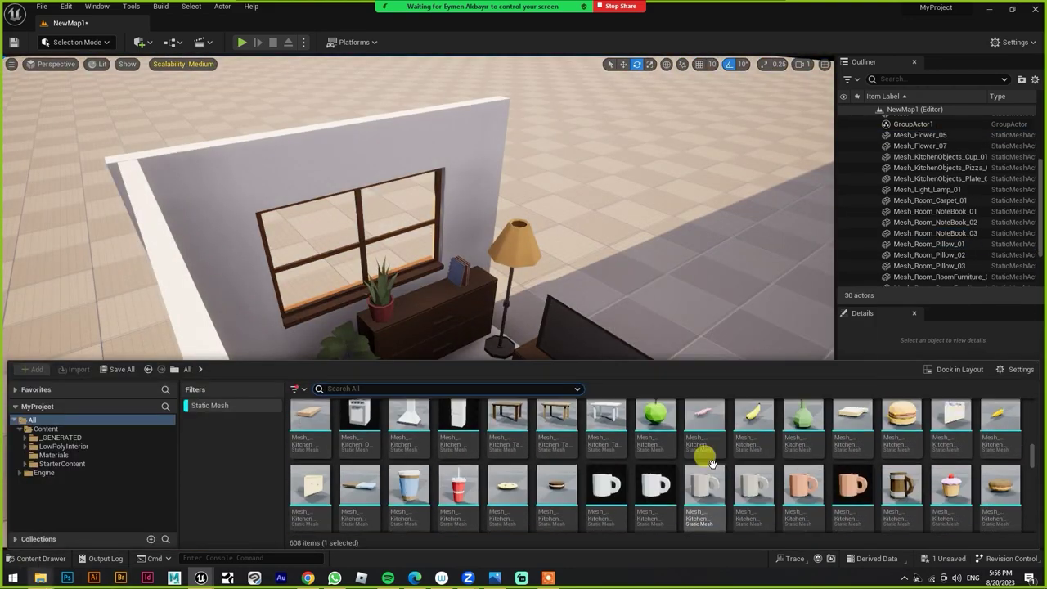
{"action": "scroll", "coordinate": [693, 464], "scroll_direction": "down", "scroll_amount": 5}
{"action": "scroll", "coordinate": [695, 464], "scroll_direction": "down", "scroll_amount": 3}
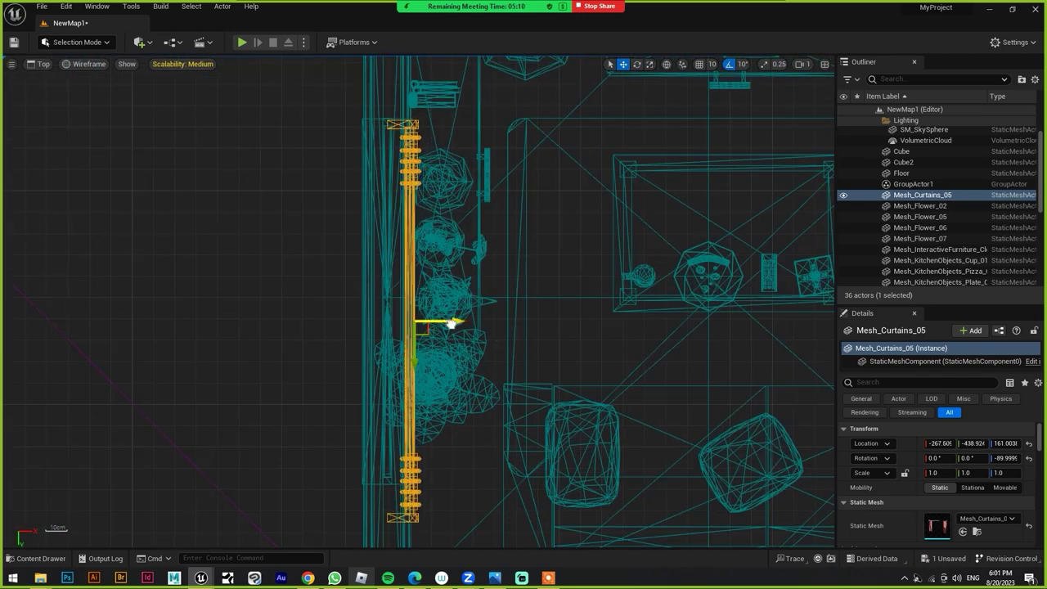
In the perspective lit view, place the Mesh_Light_03 hanging lamp and raise it higher up the wall.
{"action": "key", "text": "alt+g"}
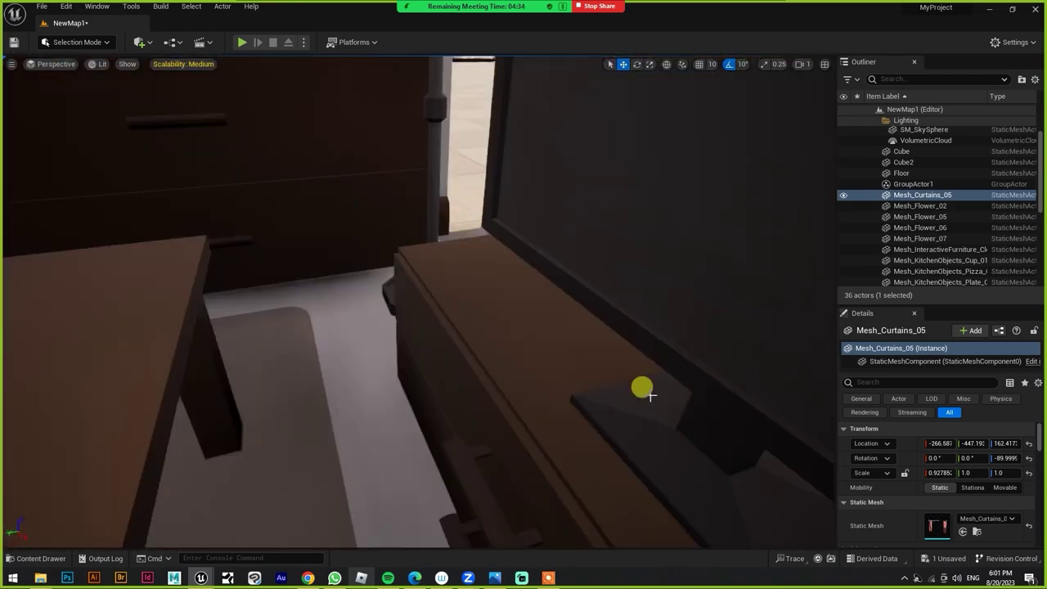
{"action": "left_click_drag", "start_coordinate": [436, 311], "coordinate": [281, 327]}
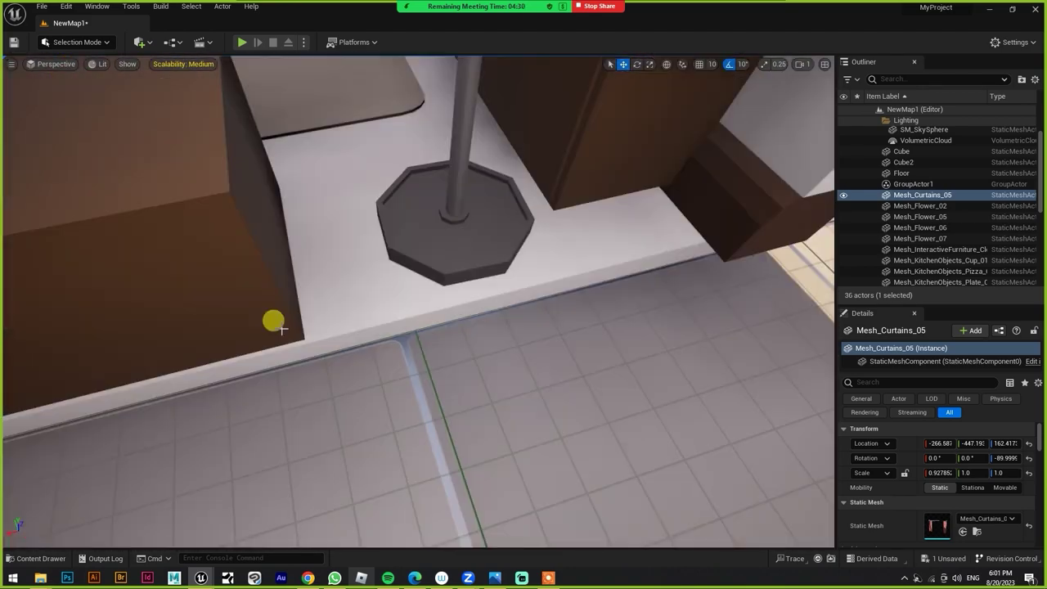
{"action": "key", "text": "ctrl+space"}
{"action": "scroll", "coordinate": [421, 490], "scroll_direction": "down", "scroll_amount": 2}
{"action": "scroll", "coordinate": [421, 491], "scroll_direction": "down", "scroll_amount": 2}
{"action": "scroll", "coordinate": [421, 491], "scroll_direction": "down", "scroll_amount": 2}
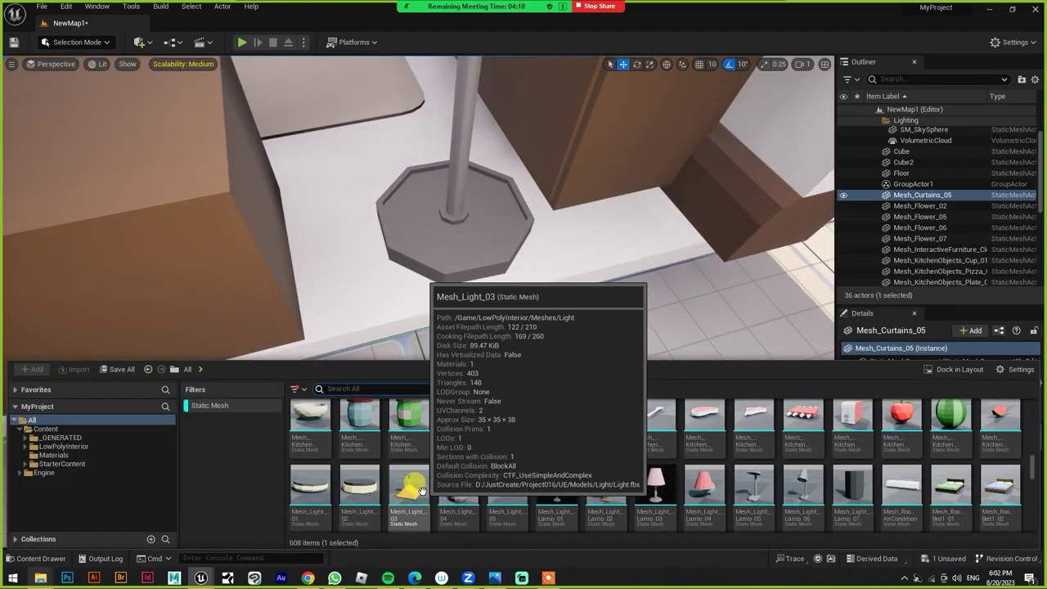
{"action": "left_click_drag", "start_coordinate": [421, 491], "coordinate": [362, 253]}
{"action": "left_click_drag", "start_coordinate": [385, 110], "coordinate": [430, 128]}
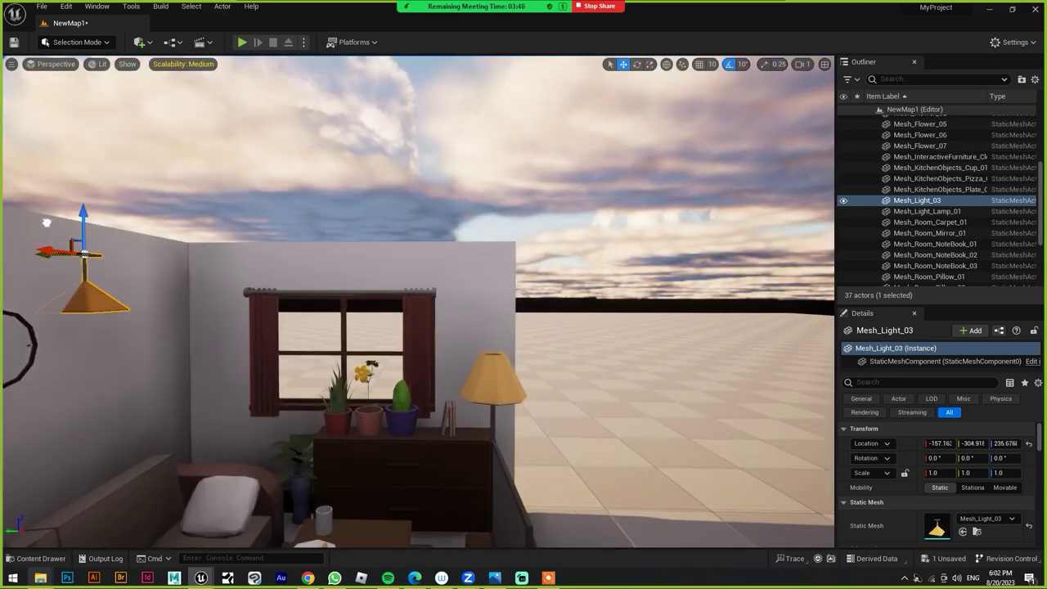
{"action": "left_click_drag", "start_coordinate": [82, 222], "coordinate": [327, 221]}
{"action": "scroll", "coordinate": [381, 221], "scroll_direction": "up", "scroll_amount": 3}
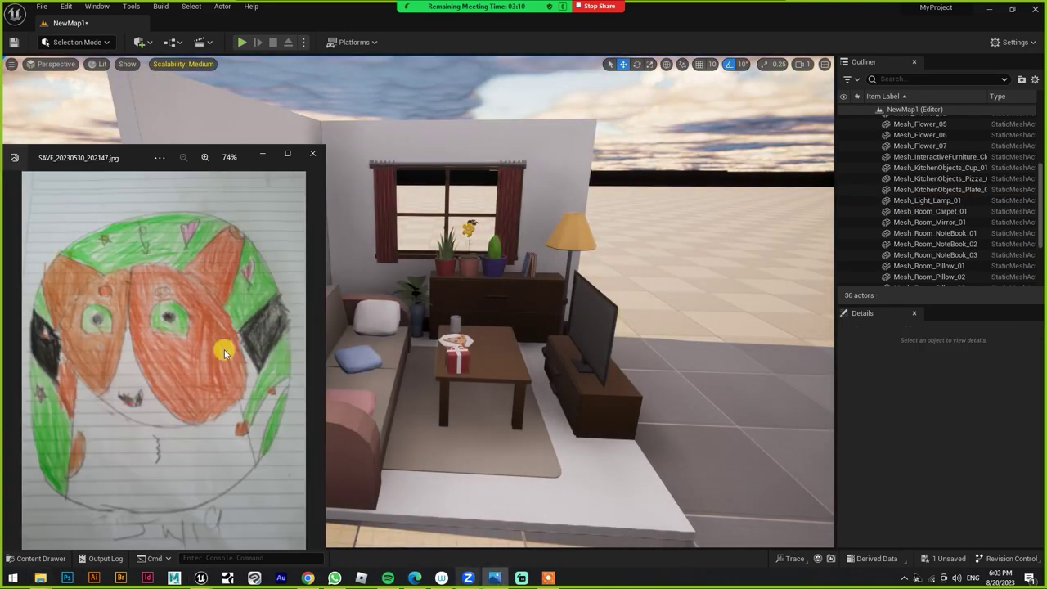
Step back and forth through the reference images in the photo viewer.
{"action": "left_click", "coordinate": [315, 359]}
{"action": "left_click", "coordinate": [8, 360]}
{"action": "left_click", "coordinate": [315, 368]}
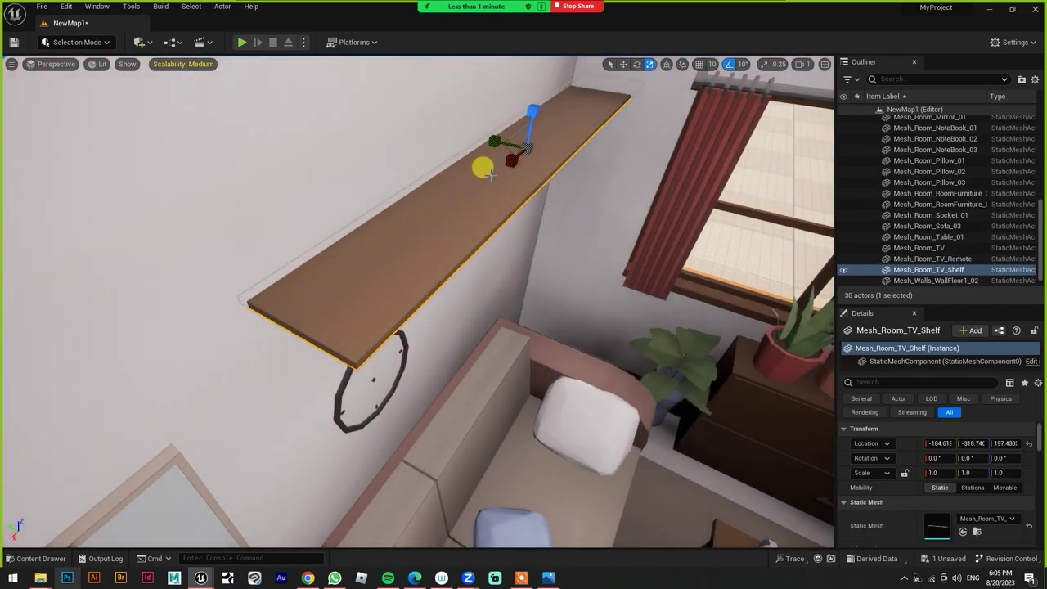
Frame the wall shelf, then place a candle and a stack of notebooks on it.
{"action": "key", "text": "ctrl+b"}
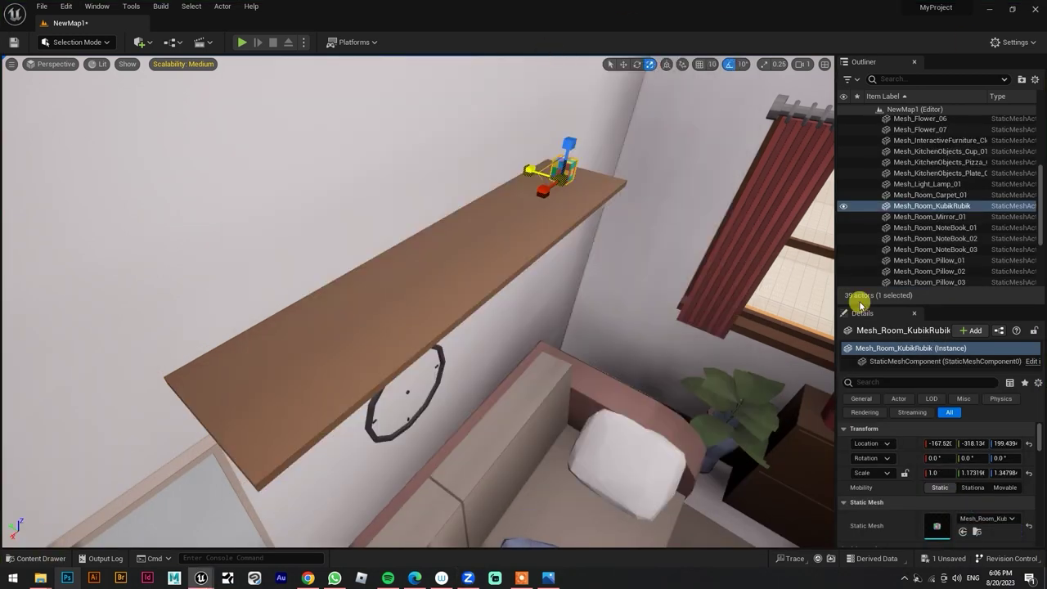
{"action": "left_click", "coordinate": [41, 6]}
{"action": "left_click", "coordinate": [36, 558]}
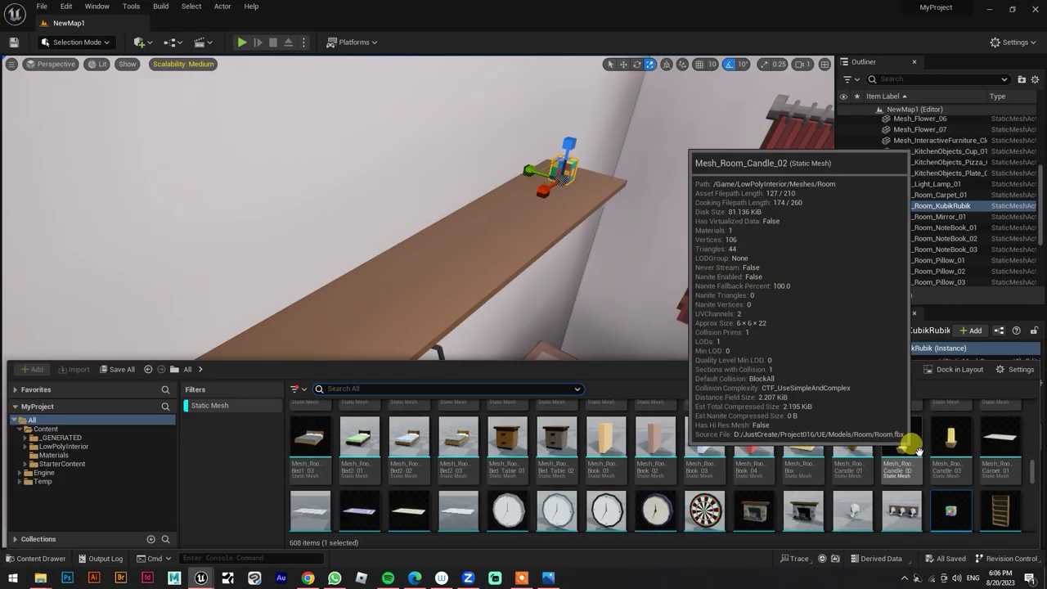
{"action": "left_click_drag", "start_coordinate": [900, 441], "coordinate": [540, 188]}
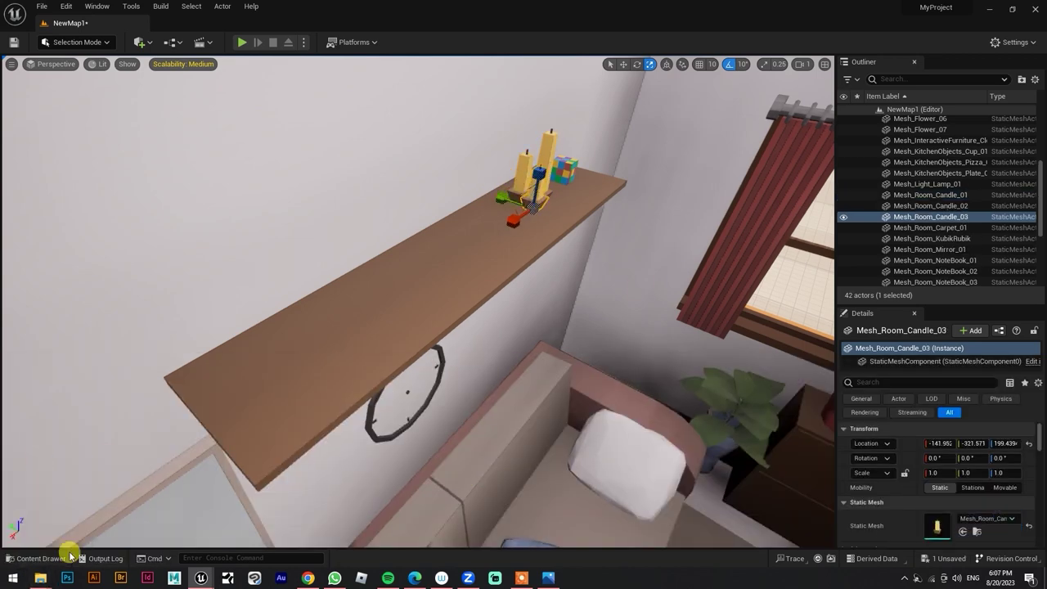
{"action": "left_click", "coordinate": [65, 557]}
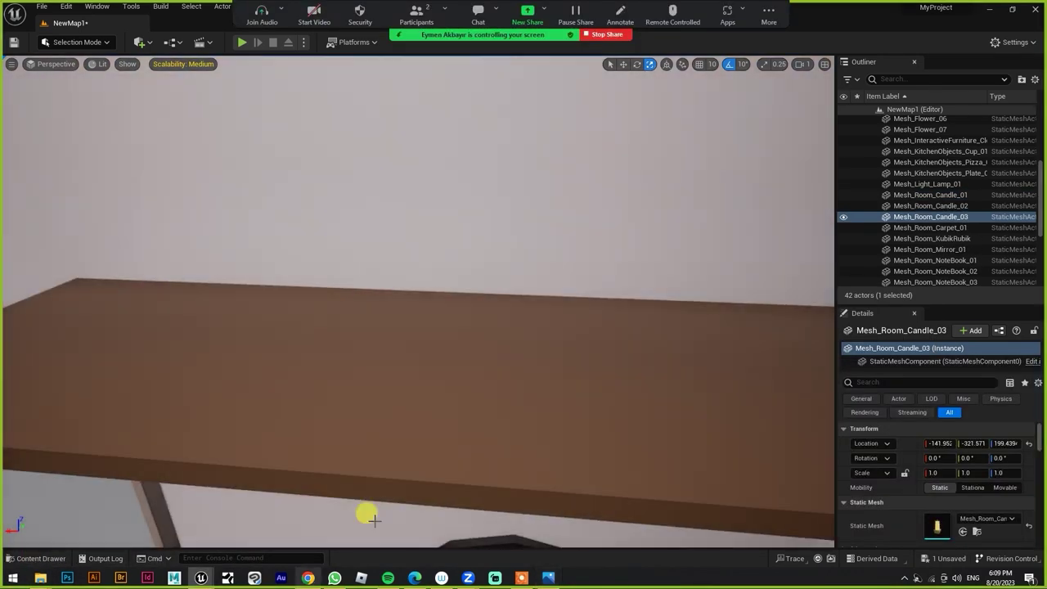
{"action": "left_click_drag", "start_coordinate": [470, 442], "coordinate": [511, 282]}
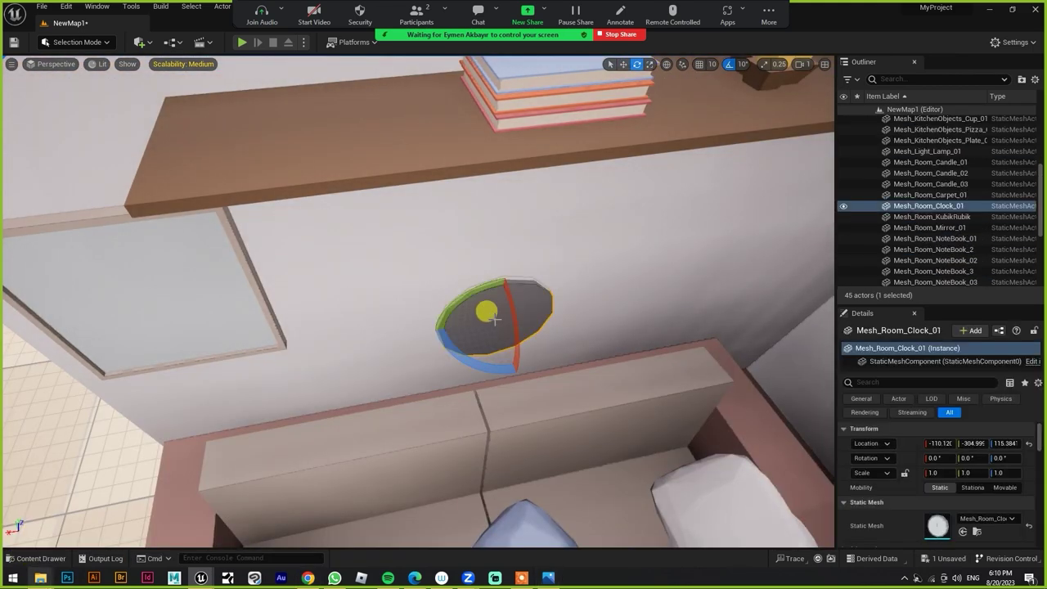
Place a picture frame on the wall shelf and frame the view on it.
{"action": "scroll", "coordinate": [789, 495], "scroll_direction": "down", "scroll_amount": 2}
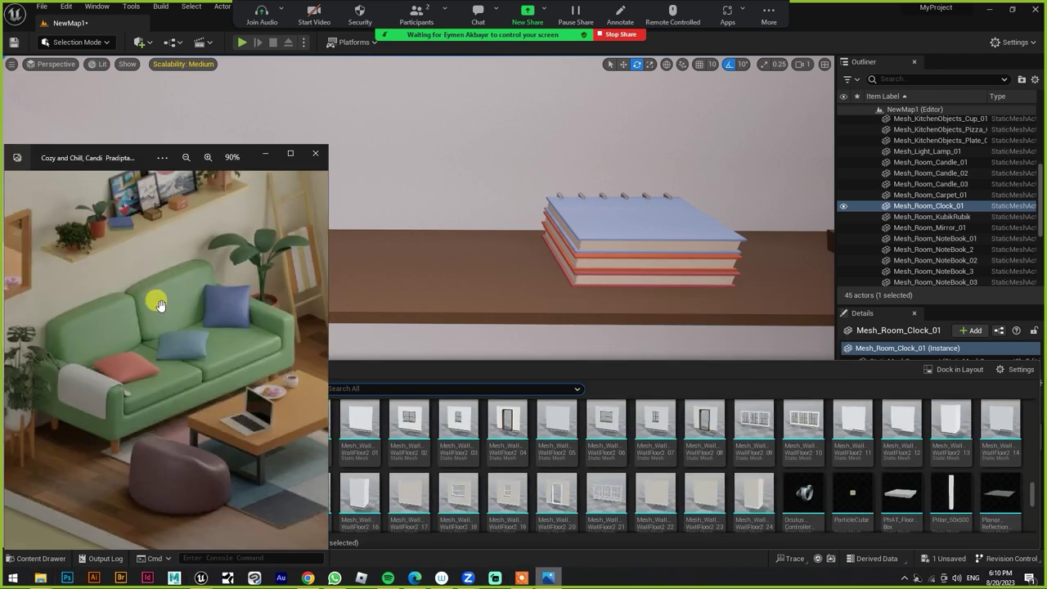
{"action": "left_click_drag", "start_coordinate": [642, 420], "coordinate": [385, 140]}
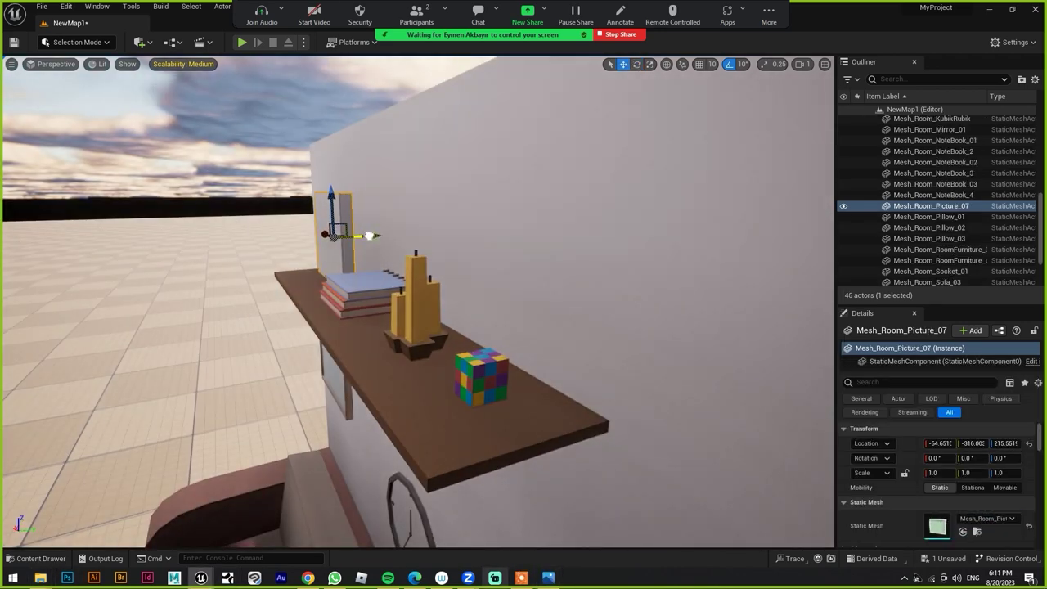
{"action": "key", "text": "f"}
{"action": "key", "text": "w"}
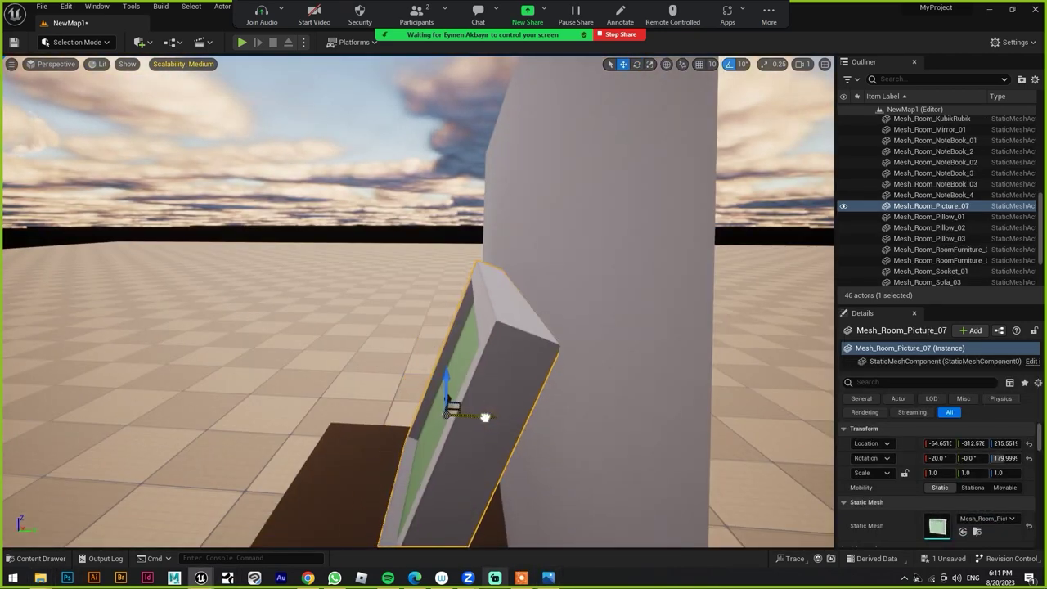
Set a potted plant on the shelf beside the leaning picture.
{"action": "key", "text": "ctrl+space"}
{"action": "scroll", "coordinate": [670, 466], "scroll_direction": "down", "scroll_amount": 2}
{"action": "left_click_drag", "start_coordinate": [561, 466], "coordinate": [530, 311]}
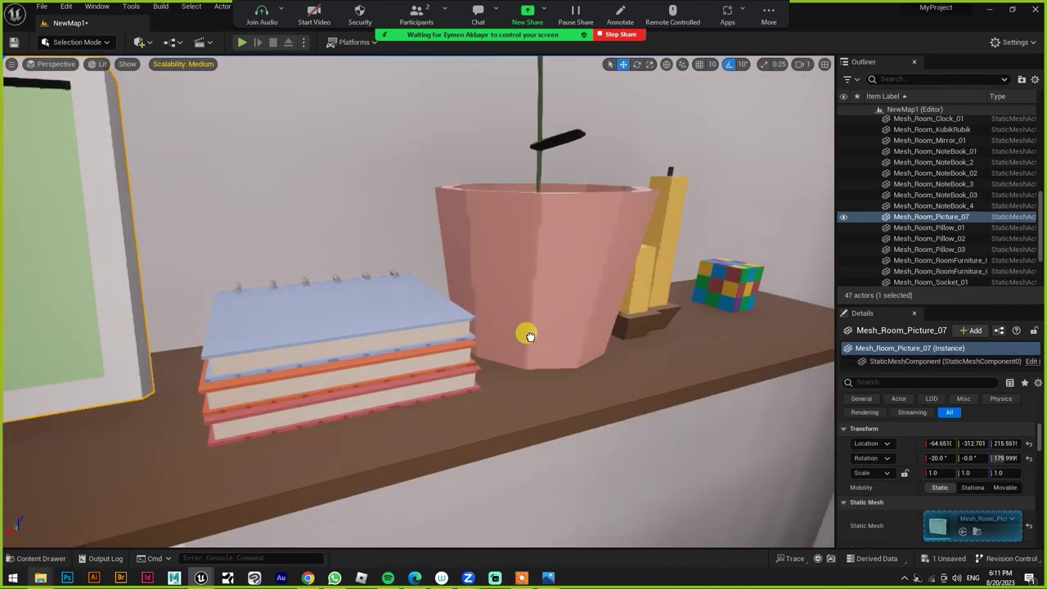
{"action": "mouse_move", "coordinate": [530, 311]}
{"action": "right_mouse_down"}
{"action": "mouse_move", "coordinate": [380, 327]}
{"action": "mouse_move", "coordinate": [391, 331]}
{"action": "right_mouse_up"}
{"action": "left_click", "coordinate": [392, 331], "text": "ctrl"}
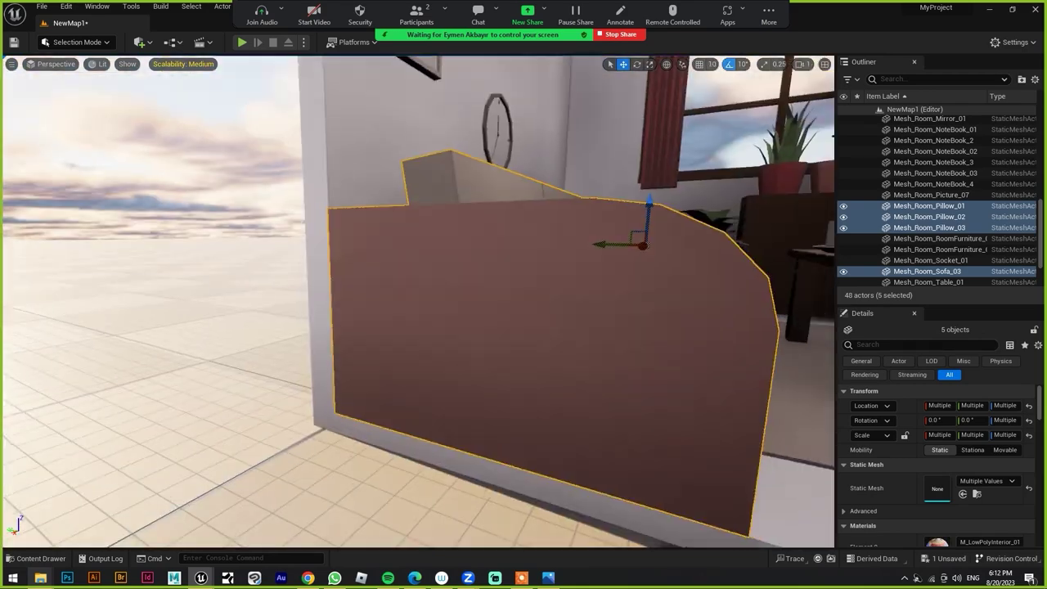
Place the Mesh_Room_Library bookshelf on the floor next to the TV.
{"action": "right_click_drag", "start_coordinate": [493, 282], "coordinate": [619, 532]}
{"action": "key", "text": "ctrl+space"}
{"action": "scroll", "coordinate": [830, 454], "scroll_direction": "up", "scroll_amount": 1}
{"action": "scroll", "coordinate": [876, 450], "scroll_direction": "down", "scroll_amount": 5}
{"action": "scroll", "coordinate": [899, 450], "scroll_direction": "down", "scroll_amount": 3}
{"action": "left_click_drag", "start_coordinate": [899, 451], "coordinate": [486, 346]}
{"action": "right_click_drag", "start_coordinate": [485, 346], "coordinate": [458, 344]}
Put a mug and two small potted plants on the bookshelf.
{"action": "left_click", "coordinate": [29, 558]}
{"action": "left_click_drag", "start_coordinate": [458, 427], "coordinate": [451, 375]}
{"action": "key", "text": "ctrl+space"}
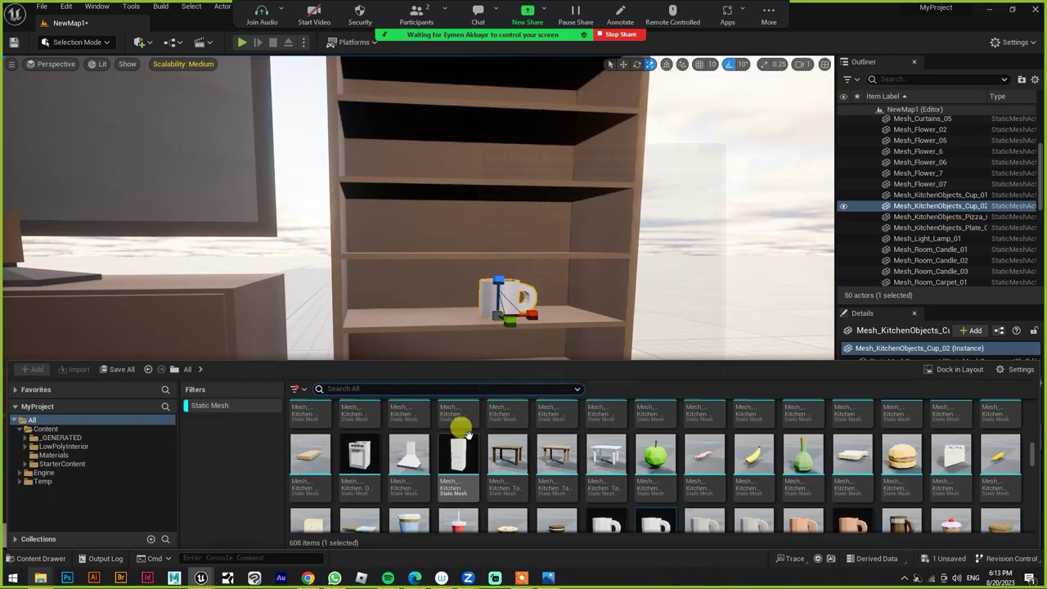
{"action": "left_click_drag", "start_coordinate": [484, 428], "coordinate": [385, 323]}
{"action": "key", "text": "ctrl+space"}
{"action": "mouse_move", "coordinate": [360, 483]}
{"action": "left_mouse_down"}
{"action": "mouse_move", "coordinate": [403, 358]}
{"action": "mouse_move", "coordinate": [462, 286]}
{"action": "left_mouse_up"}
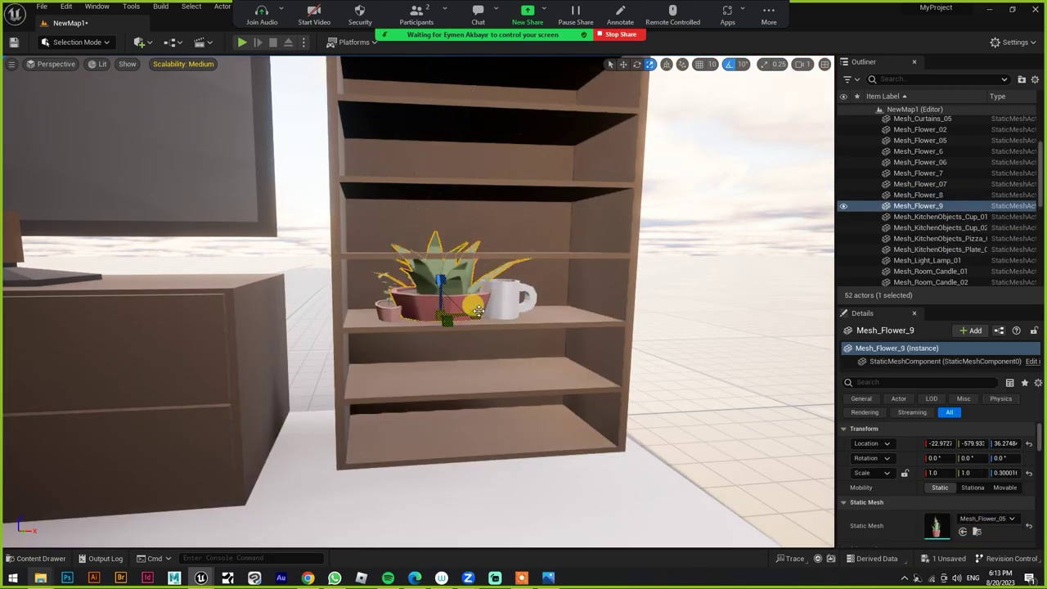
Stand a notebook at the end of the bookshelf's shelf.
{"action": "key", "text": "ctrl+space"}
{"action": "scroll", "coordinate": [684, 460], "scroll_direction": "down", "scroll_amount": 5}
{"action": "scroll", "coordinate": [685, 460], "scroll_direction": "down", "scroll_amount": 5}
{"action": "left_click_drag", "start_coordinate": [685, 460], "coordinate": [565, 311]}
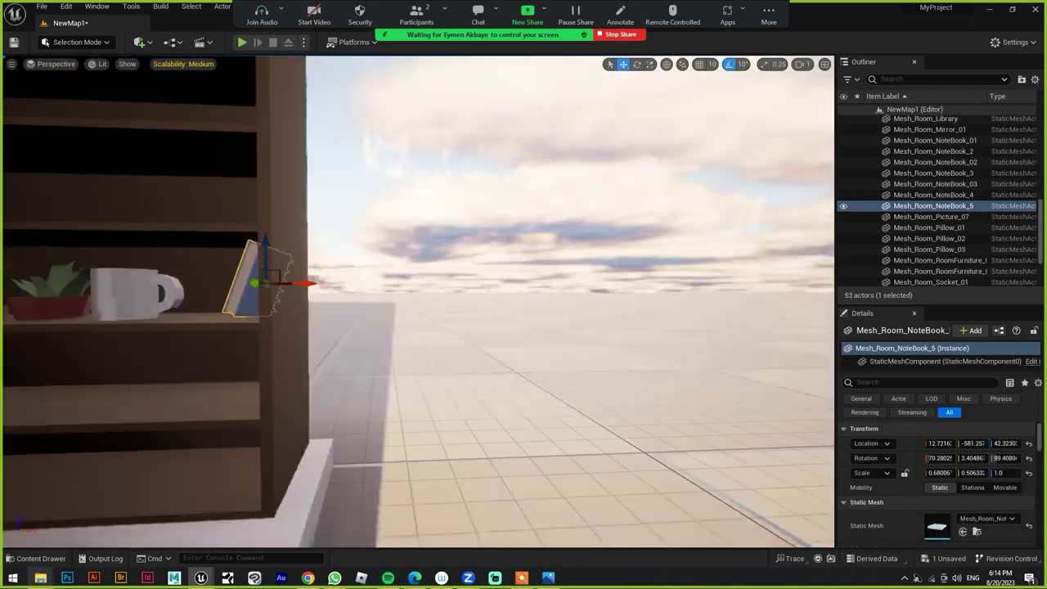
{"action": "right_click_drag", "start_coordinate": [623, 311], "coordinate": [491, 344]}
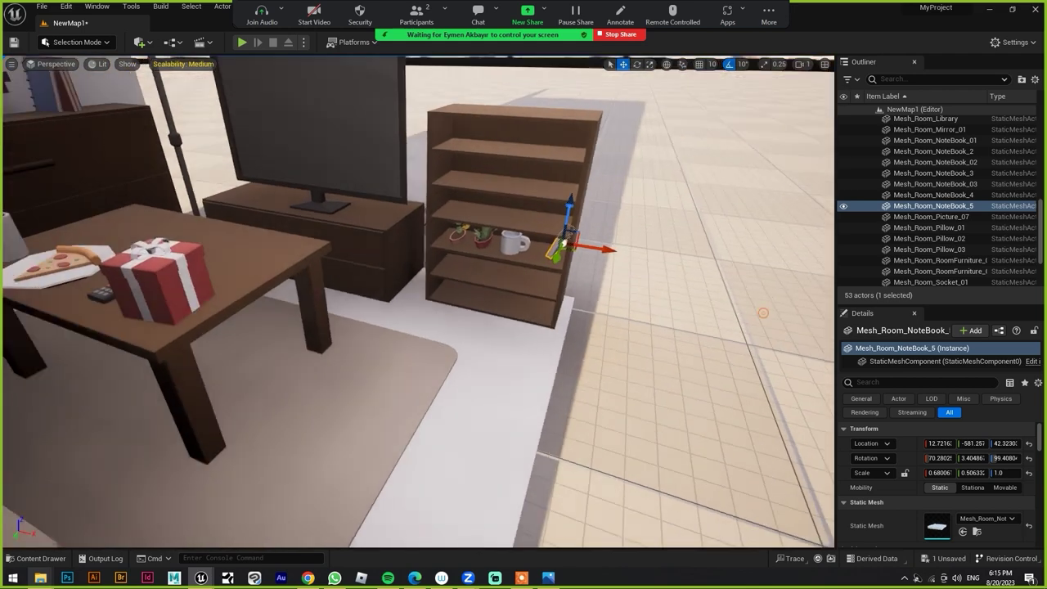
Add a photo frame and a pink picture frame, raising the pink one slightly.
{"action": "key", "text": "ctrl+space"}
{"action": "left_click_drag", "start_coordinate": [731, 444], "coordinate": [417, 272]}
{"action": "right_click_drag", "start_coordinate": [417, 272], "coordinate": [376, 278]}
{"action": "key", "text": "ctrl+space"}
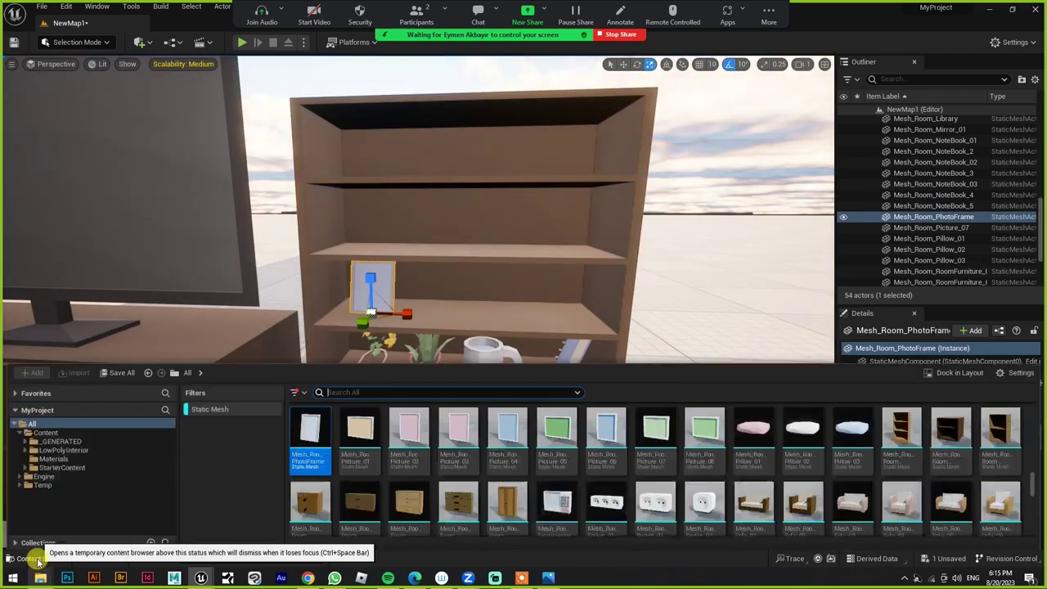
{"action": "left_click", "coordinate": [374, 352]}
{"action": "key", "text": "ctrl+space"}
{"action": "left_click_drag", "start_coordinate": [453, 433], "coordinate": [487, 281]}
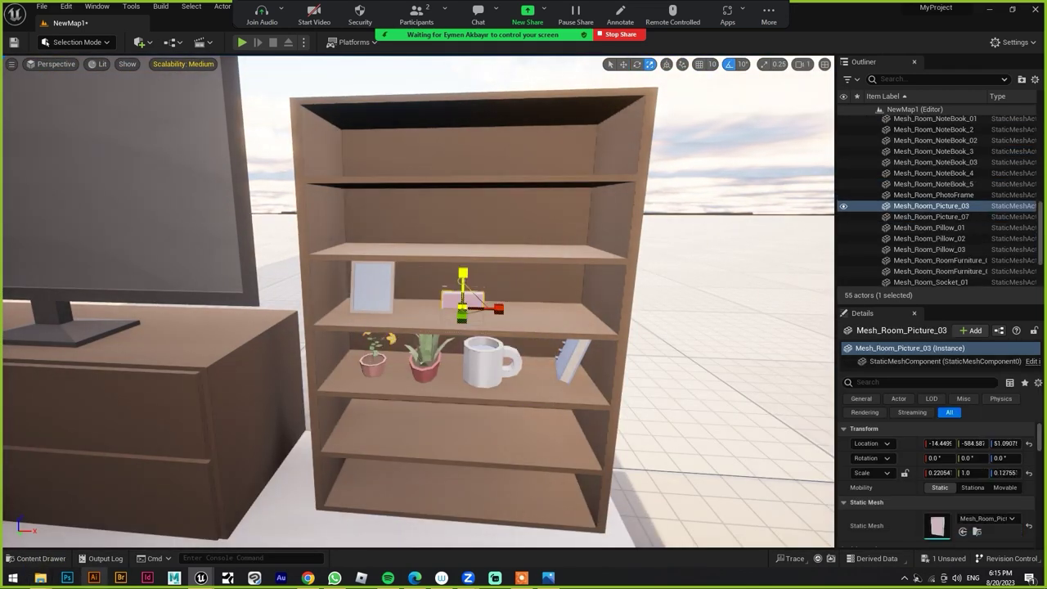
{"action": "key", "text": "w"}
{"action": "key", "text": "f"}
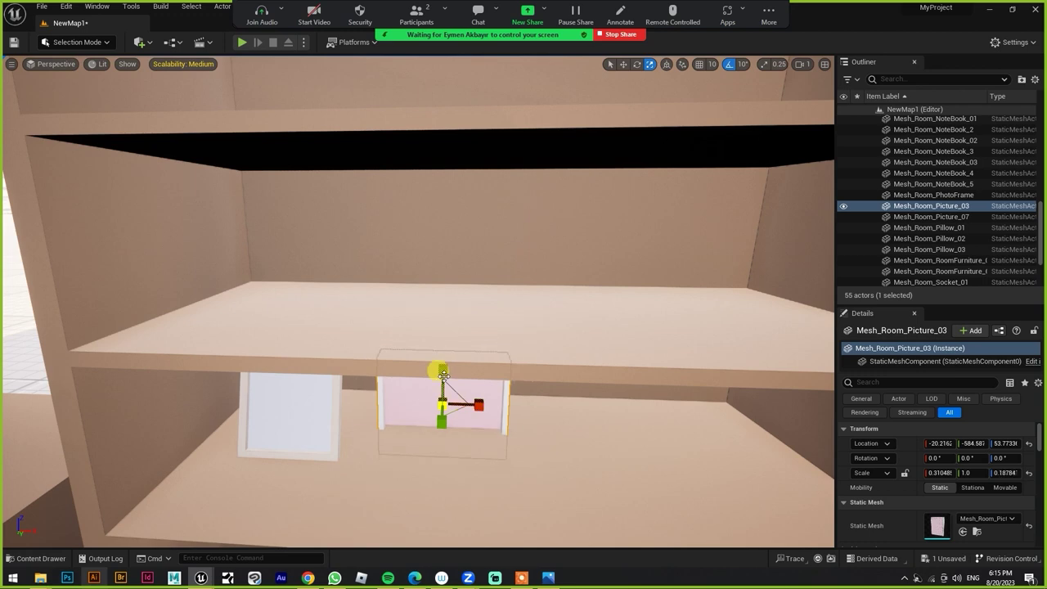
{"action": "key", "text": "w"}
{"action": "left_click_drag", "start_coordinate": [442, 374], "coordinate": [456, 324]}
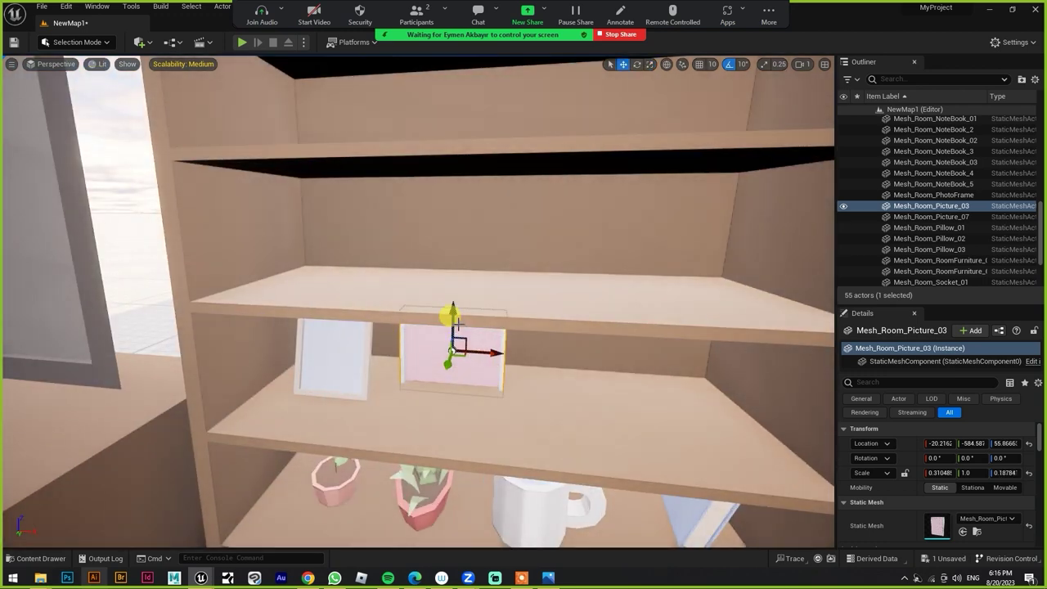
Drop two more potted plants onto the upper shelf.
{"action": "key", "text": "ctrl+space"}
{"action": "scroll", "coordinate": [398, 456], "scroll_direction": "up", "scroll_amount": 2}
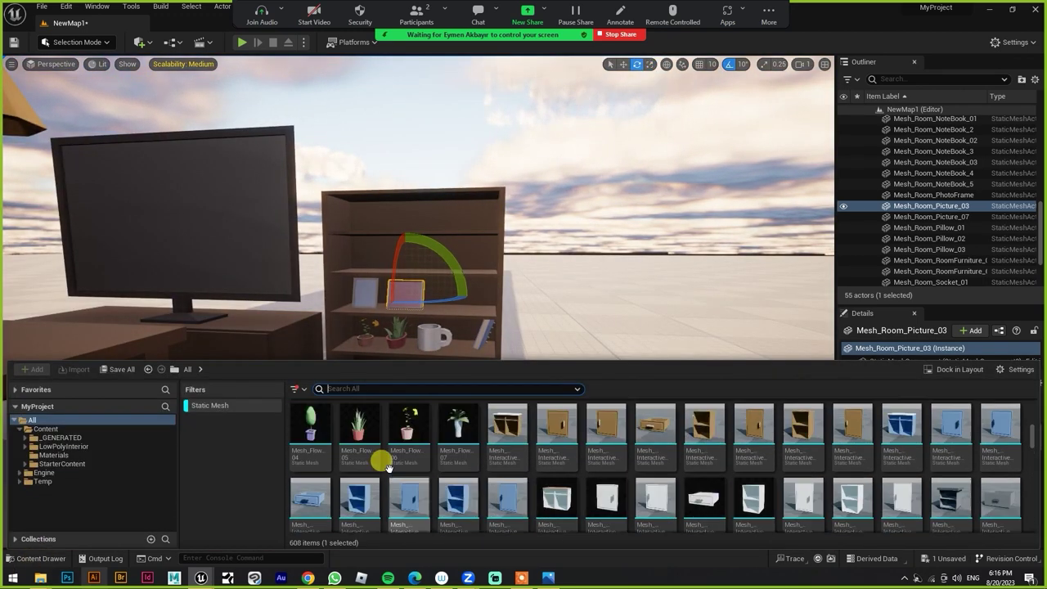
{"action": "left_click_drag", "start_coordinate": [381, 458], "coordinate": [461, 310]}
{"action": "key", "text": "f"}
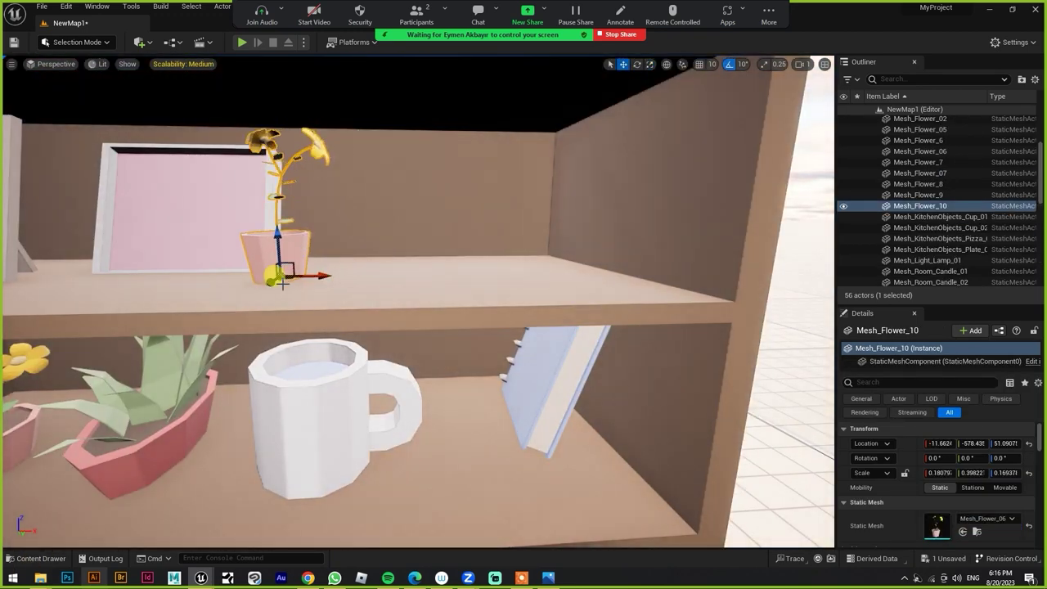
{"action": "key", "text": "w"}
{"action": "key", "text": "ctrl+space"}
{"action": "scroll", "coordinate": [654, 444], "scroll_direction": "down", "scroll_amount": 3}
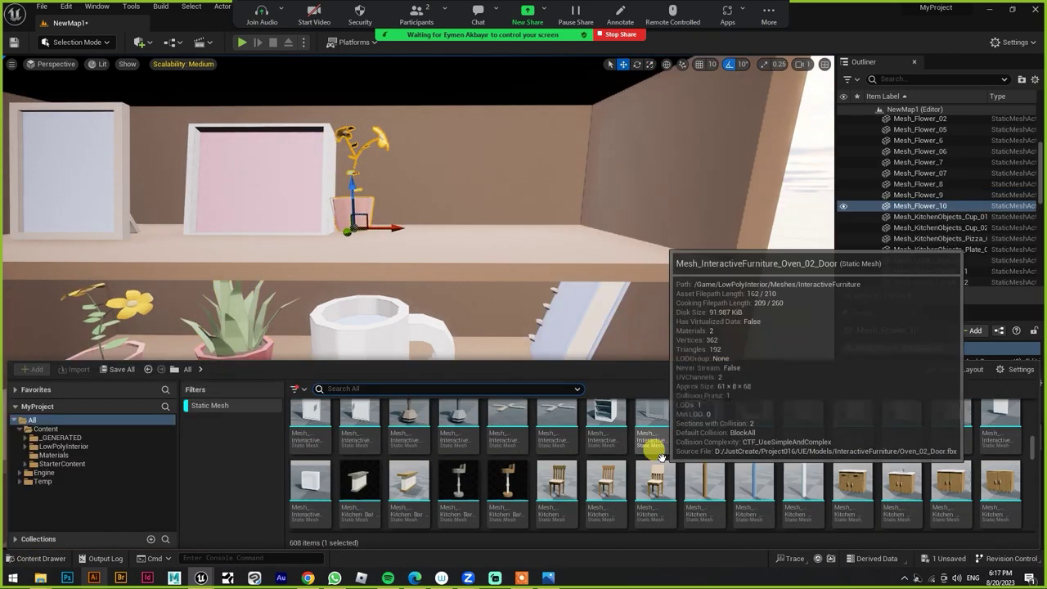
{"action": "left_click_drag", "start_coordinate": [906, 456], "coordinate": [505, 236]}
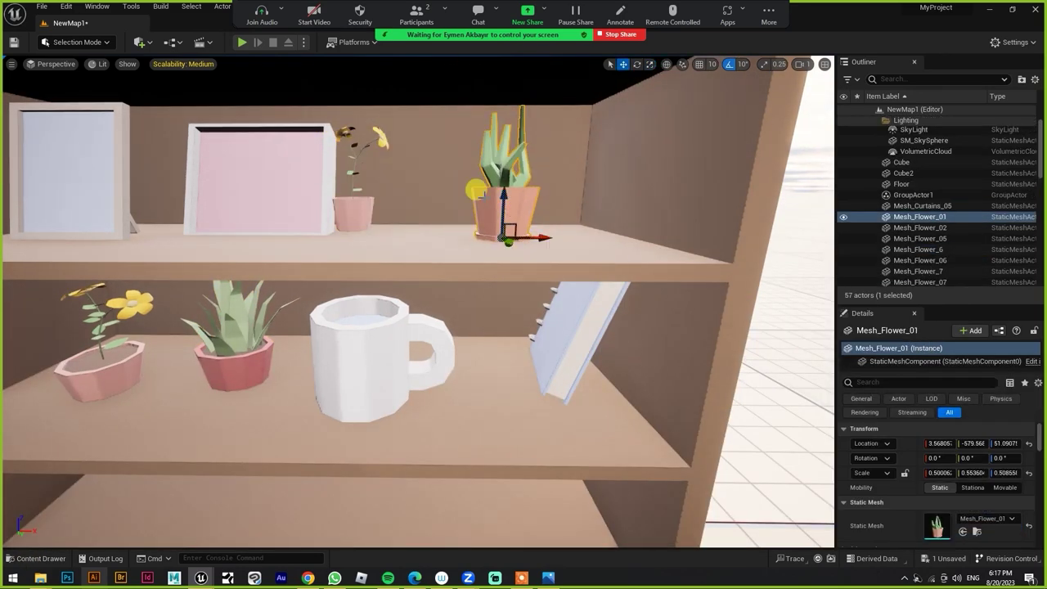
Place the Mesh_Bathroom_Boat_01 boat ornament on the shelf and adjust it.
{"action": "key", "text": "ctrl+space"}
{"action": "left_click_drag", "start_coordinate": [930, 500], "coordinate": [539, 196]}
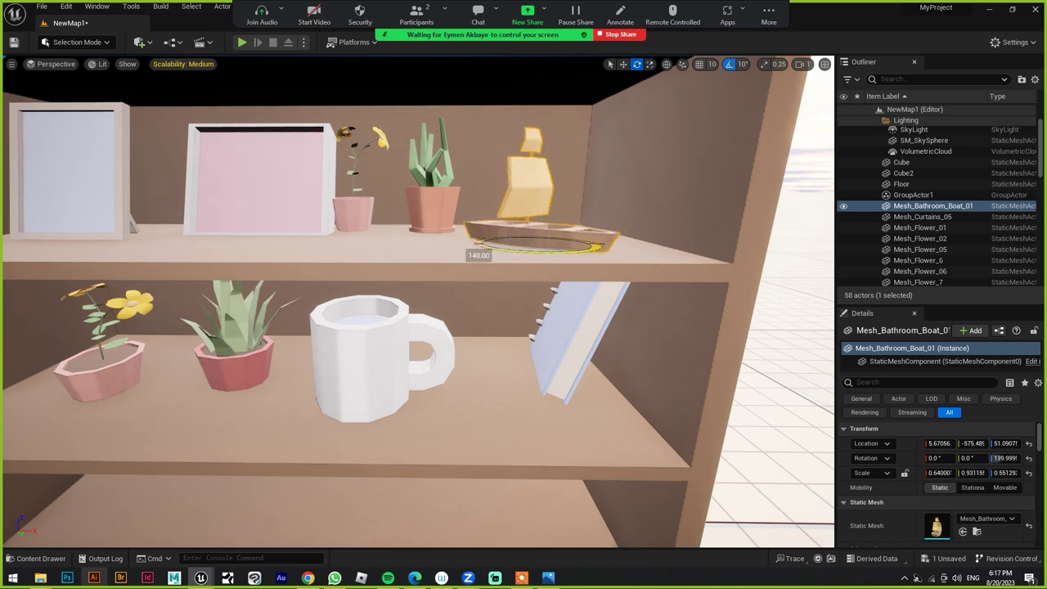
{"action": "key", "text": "w"}
{"action": "scroll", "coordinate": [417, 303], "scroll_direction": "down", "scroll_amount": 5}
{"action": "key", "text": "ctrl+space"}
{"action": "left_click", "coordinate": [41, 6]}
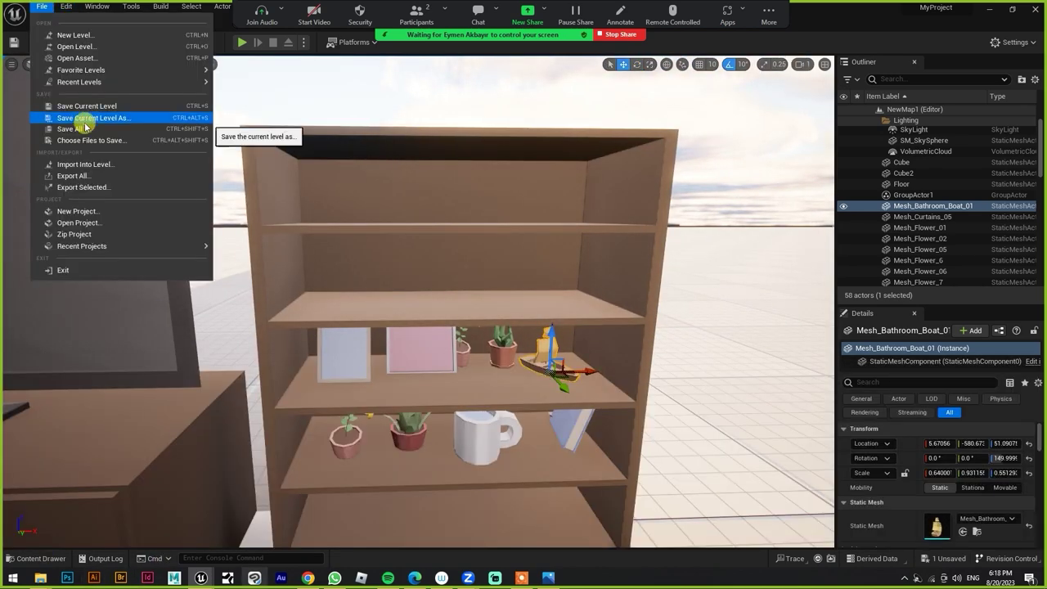
Place another flower pot on the upper shelf.
{"action": "key", "text": "ctrl+space"}
{"action": "scroll", "coordinate": [924, 495], "scroll_direction": "down", "scroll_amount": 3}
{"action": "left_click_drag", "start_coordinate": [941, 442], "coordinate": [349, 274]}
{"action": "scroll", "coordinate": [349, 274], "scroll_direction": "down", "scroll_amount": 5}
{"action": "scroll", "coordinate": [349, 274], "scroll_direction": "down", "scroll_amount": 3}
{"action": "key", "text": "ctrl+space"}
{"action": "scroll", "coordinate": [769, 474], "scroll_direction": "down", "scroll_amount": 5}
{"action": "scroll", "coordinate": [755, 450], "scroll_direction": "down", "scroll_amount": 5}
{"action": "scroll", "coordinate": [572, 458], "scroll_direction": "down", "scroll_amount": 3}
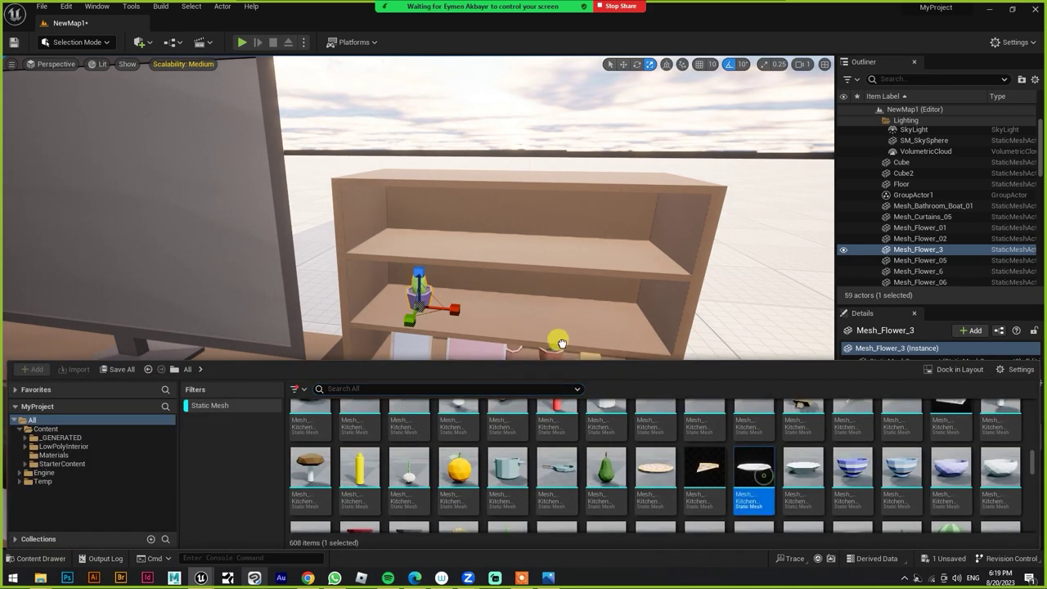
Stack two plates on the top shelf with a cookie on them.
{"action": "left_click_drag", "start_coordinate": [762, 471], "coordinate": [554, 323]}
{"action": "key", "text": "ctrl+space"}
{"action": "left_click_drag", "start_coordinate": [733, 451], "coordinate": [511, 316]}
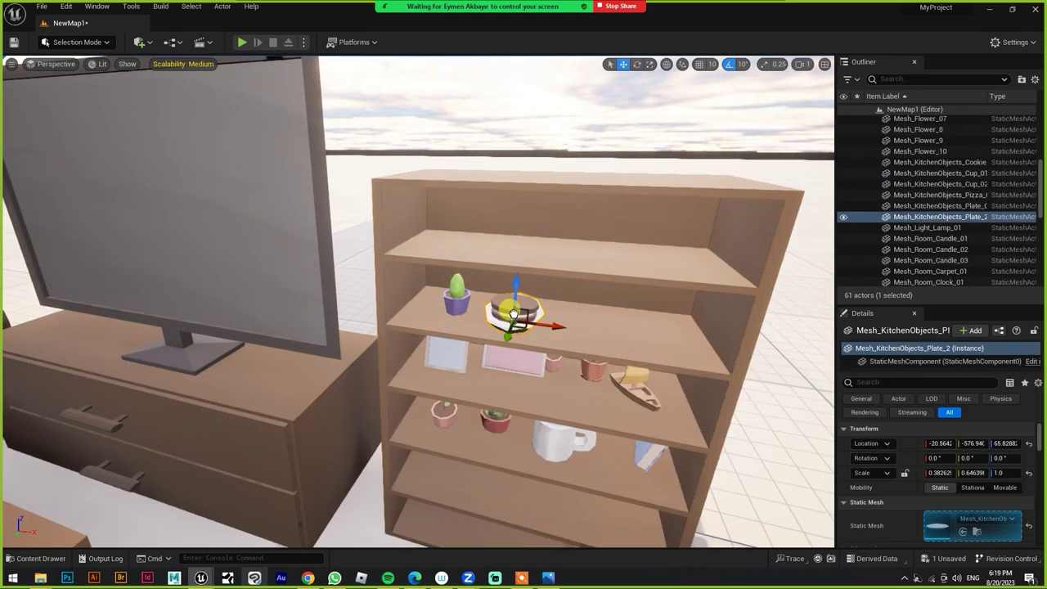
{"action": "left_click", "coordinate": [28, 561]}
{"action": "left_click_drag", "start_coordinate": [204, 491], "coordinate": [507, 321]}
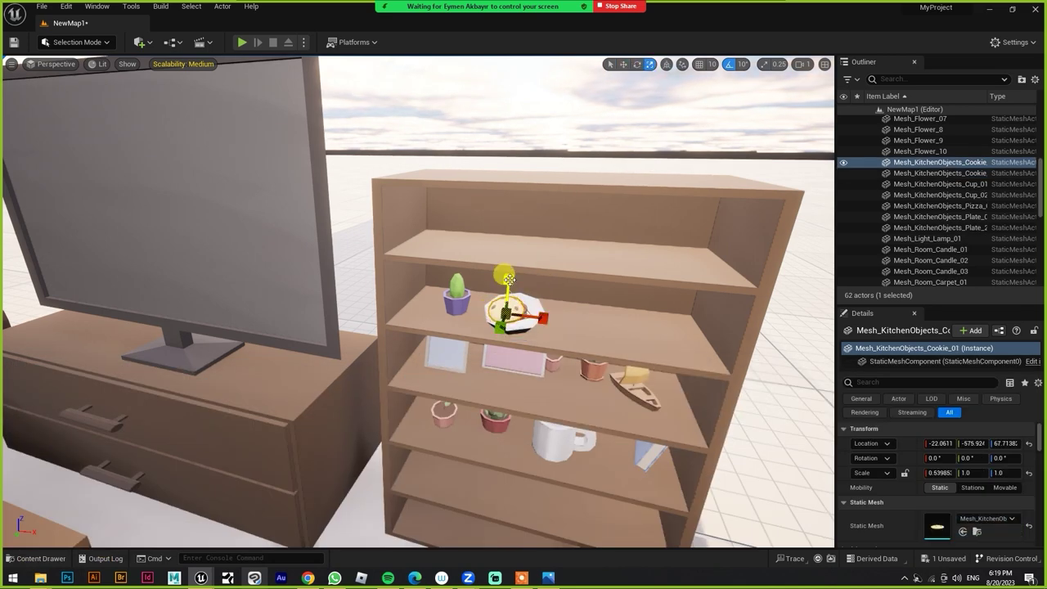
{"action": "right_click_drag", "start_coordinate": [508, 321], "coordinate": [508, 321]}
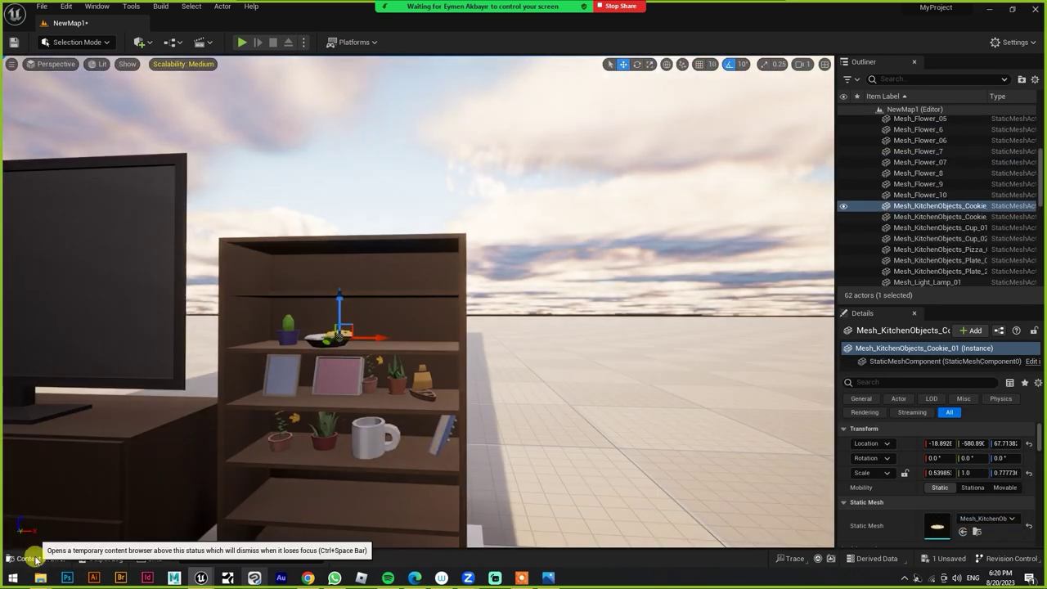
Add a photo frame and a notebook to the bookcase shelves.
{"action": "left_click", "coordinate": [31, 557]}
{"action": "left_click_drag", "start_coordinate": [317, 522], "coordinate": [406, 327]}
{"action": "key", "text": "ctrl+space"}
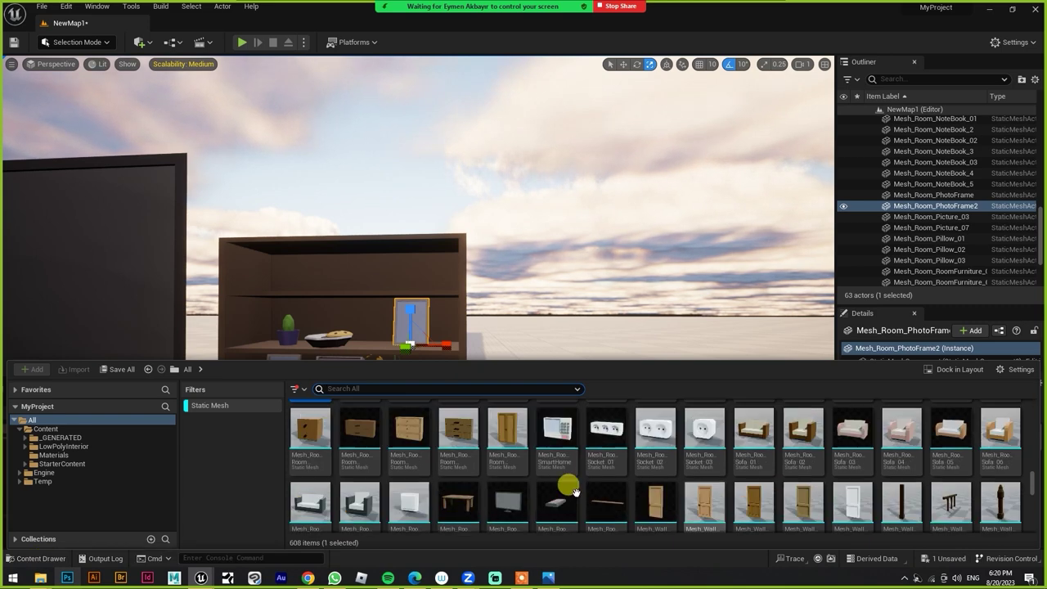
{"action": "scroll", "coordinate": [785, 474], "scroll_direction": "down", "scroll_amount": 5}
{"action": "left_click", "coordinate": [407, 419]}
{"action": "left_click_drag", "start_coordinate": [409, 420], "coordinate": [517, 379]}
{"action": "key", "text": "f"}
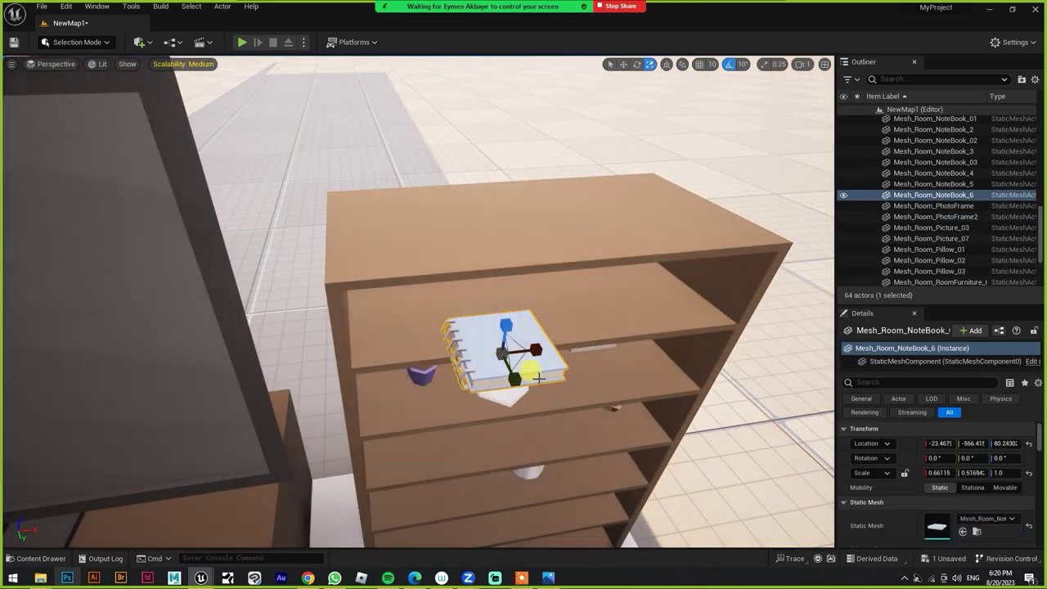
{"action": "right_click_drag", "start_coordinate": [407, 331], "coordinate": [407, 331]}
Place a pink notebook and a Rubik's cube on the top shelf.
{"action": "key", "text": "ctrl+space"}
{"action": "left_click_drag", "start_coordinate": [409, 425], "coordinate": [360, 306]}
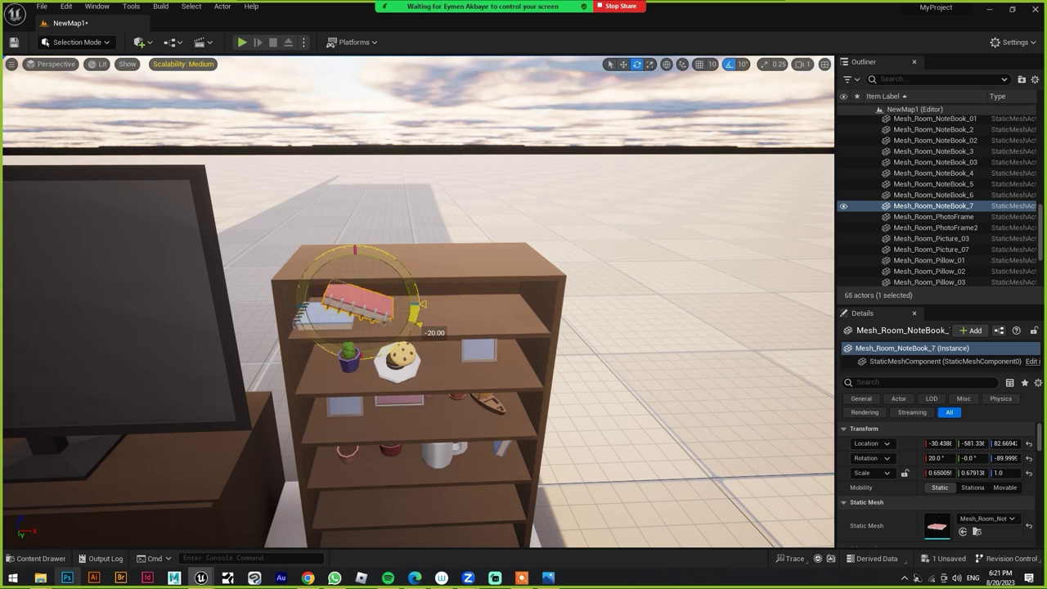
{"action": "key", "text": "ctrl+space"}
{"action": "scroll", "coordinate": [654, 491], "scroll_direction": "down", "scroll_amount": 5}
{"action": "left_click_drag", "start_coordinate": [654, 495], "coordinate": [417, 313]}
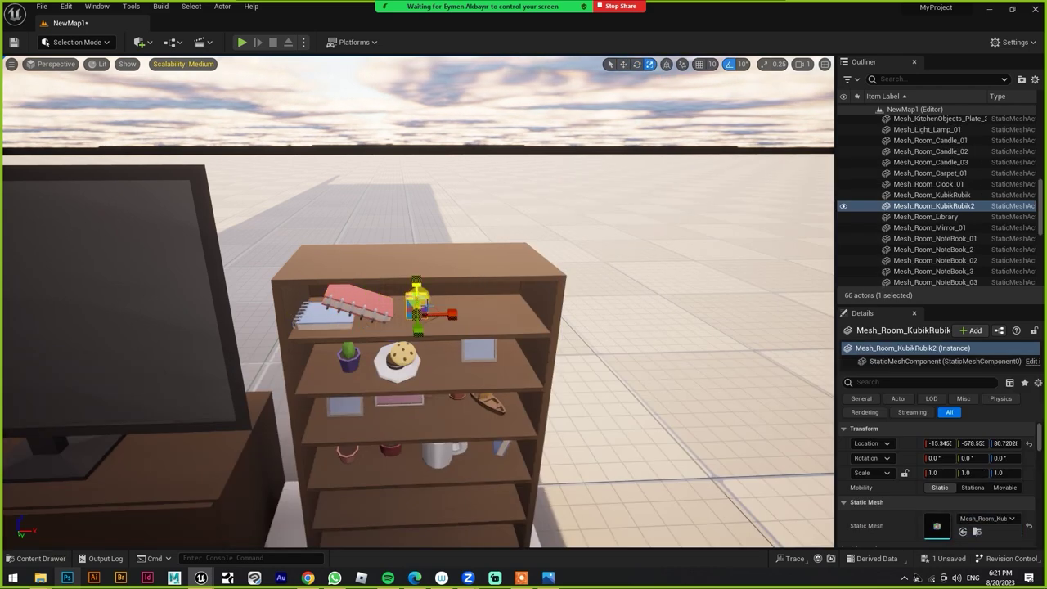
Place candles on the top shelf and on top of the bookcase.
{"action": "key", "text": "ctrl+space"}
{"action": "mouse_move", "coordinate": [802, 433]}
{"action": "left_mouse_down"}
{"action": "mouse_move", "coordinate": [468, 253]}
{"action": "mouse_move", "coordinate": [470, 296]}
{"action": "left_mouse_up"}
{"action": "key", "text": "ctrl+space"}
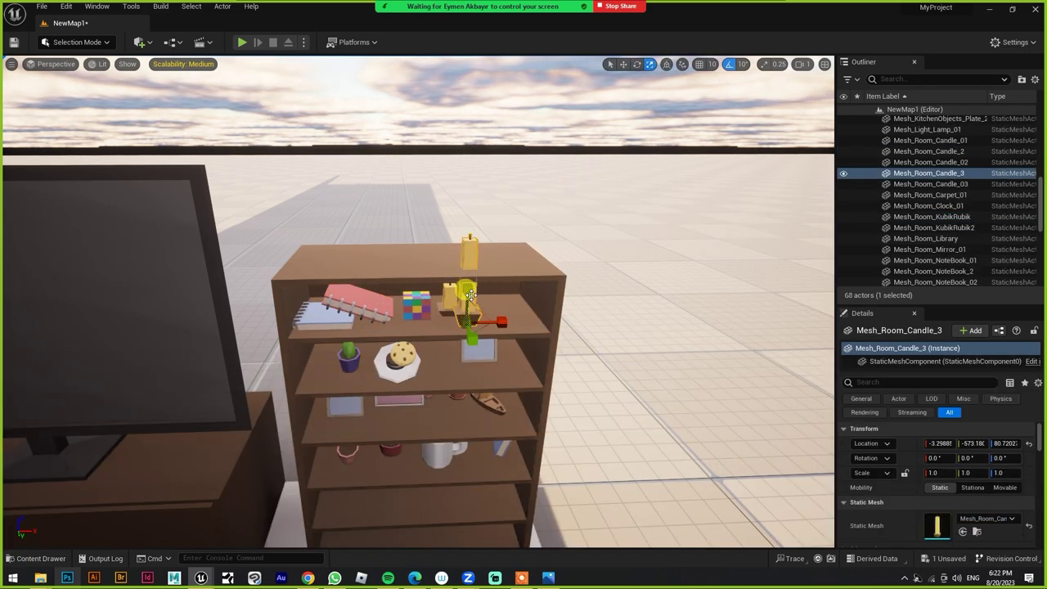
{"action": "key", "text": "ctrl+space"}
{"action": "scroll", "coordinate": [927, 462], "scroll_direction": "down", "scroll_amount": 5}
{"action": "left_click_drag", "start_coordinate": [736, 458], "coordinate": [417, 264]}
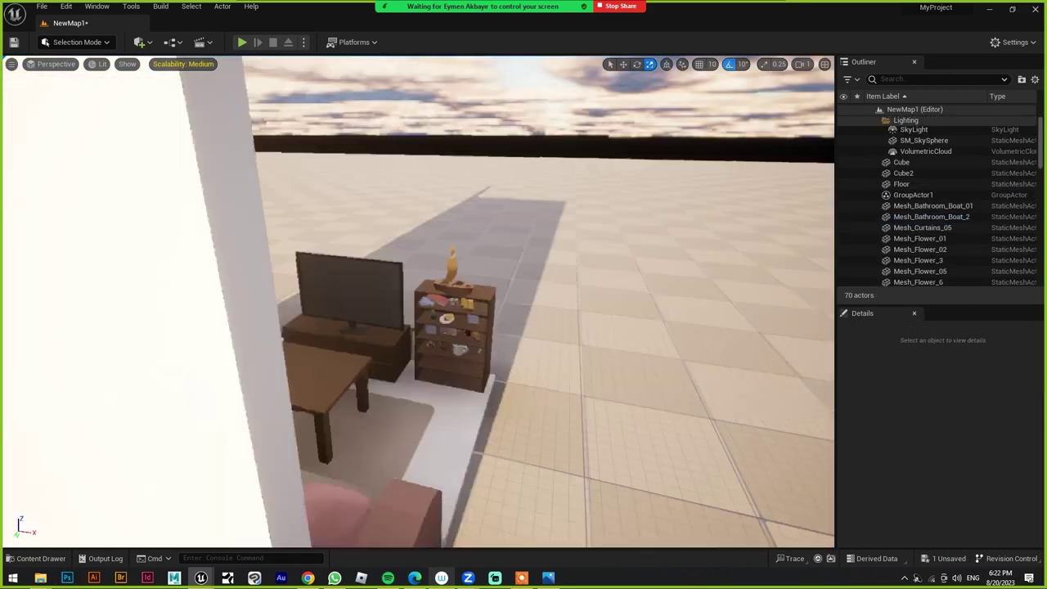
{"action": "right_click_drag", "start_coordinate": [417, 263], "coordinate": [392, 278]}
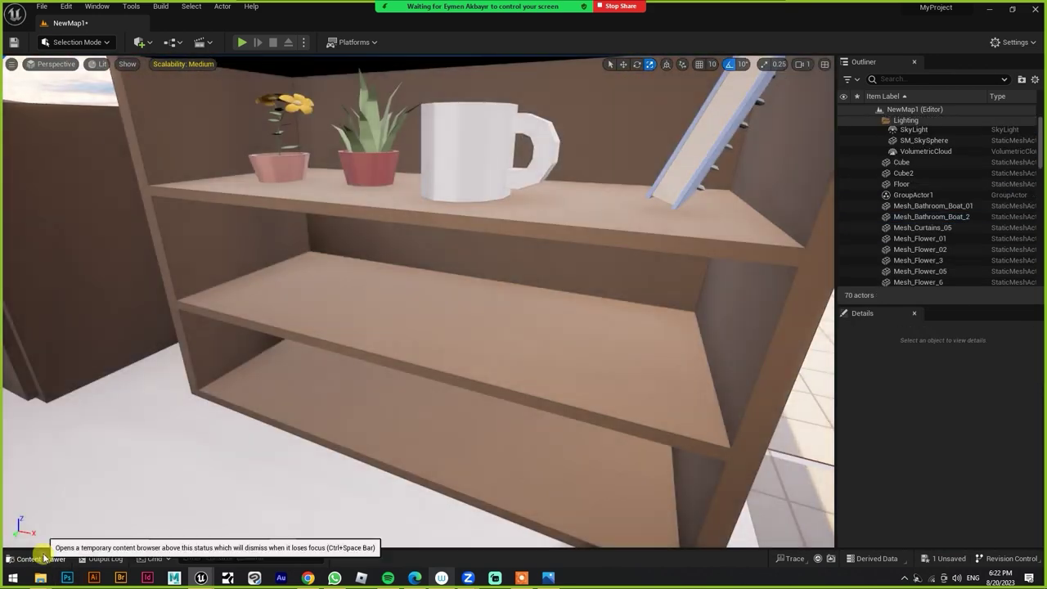
Place the MatineeCam_SM toy camera on the shelf and rotate it to face sideways.
{"action": "key", "text": "ctrl+space"}
{"action": "left_click_drag", "start_coordinate": [736, 458], "coordinate": [442, 384]}
{"action": "key", "text": "f"}
{"action": "scroll", "coordinate": [428, 325], "scroll_direction": "down", "scroll_amount": 3}
{"action": "key", "text": "e"}
{"action": "left_click_drag", "start_coordinate": [491, 295], "coordinate": [542, 324]}
Add two potted plants, Mesh_Flower_2 and Mesh_Flower_03, beside the camera on the shelf.
{"action": "key", "text": "ctrl+space"}
{"action": "scroll", "coordinate": [718, 527], "scroll_direction": "down", "scroll_amount": 2}
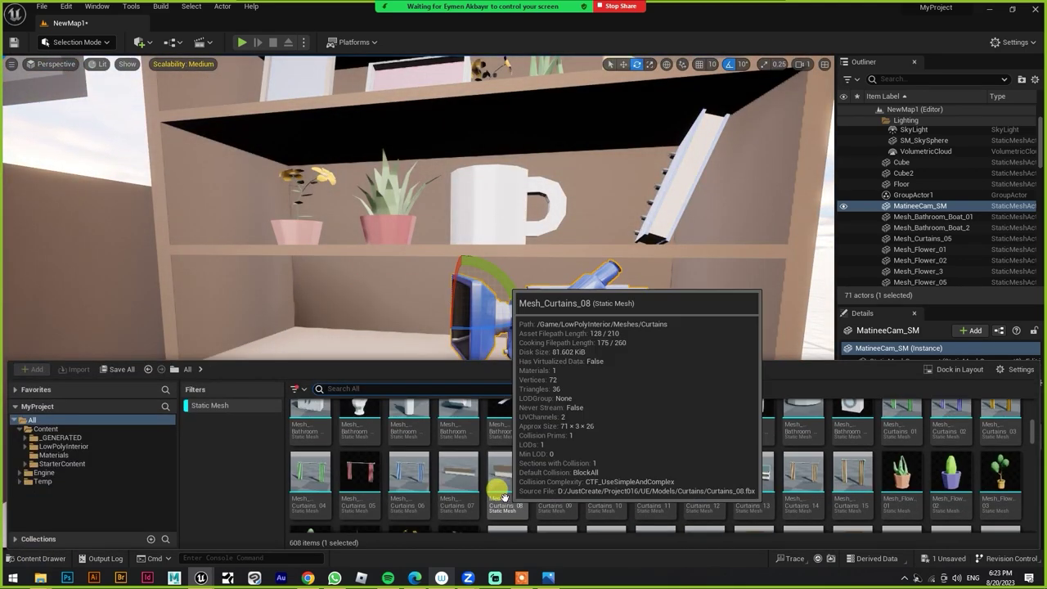
{"action": "left_click_drag", "start_coordinate": [497, 491], "coordinate": [339, 327]}
{"action": "key", "text": "ctrl+space"}
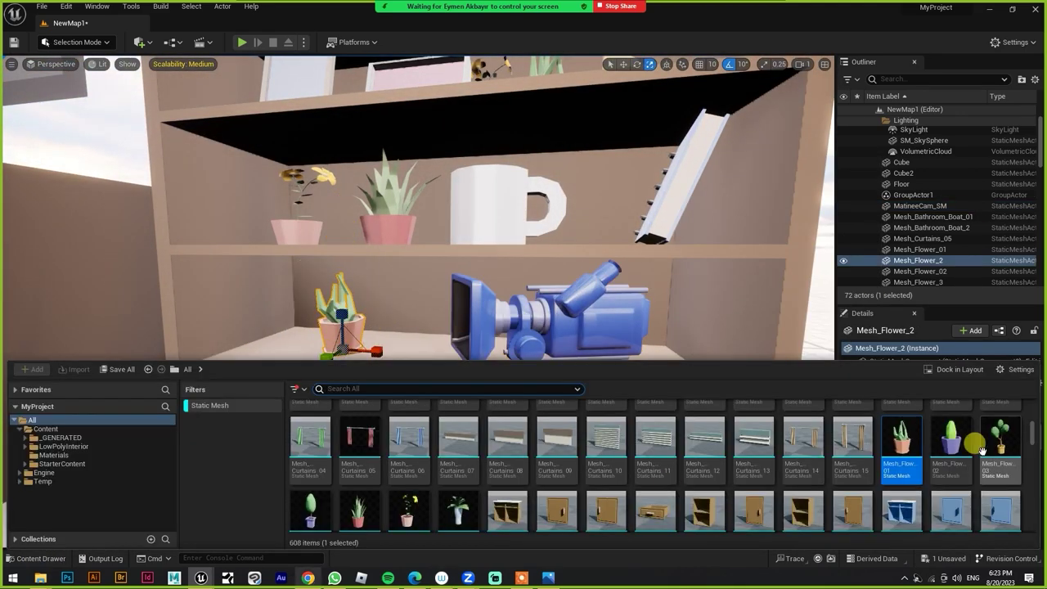
{"action": "left_click_drag", "start_coordinate": [413, 506], "coordinate": [303, 323]}
{"action": "scroll", "coordinate": [302, 323], "scroll_direction": "up", "scroll_amount": 2}
{"action": "scroll", "coordinate": [539, 367], "scroll_direction": "up", "scroll_amount": 2}
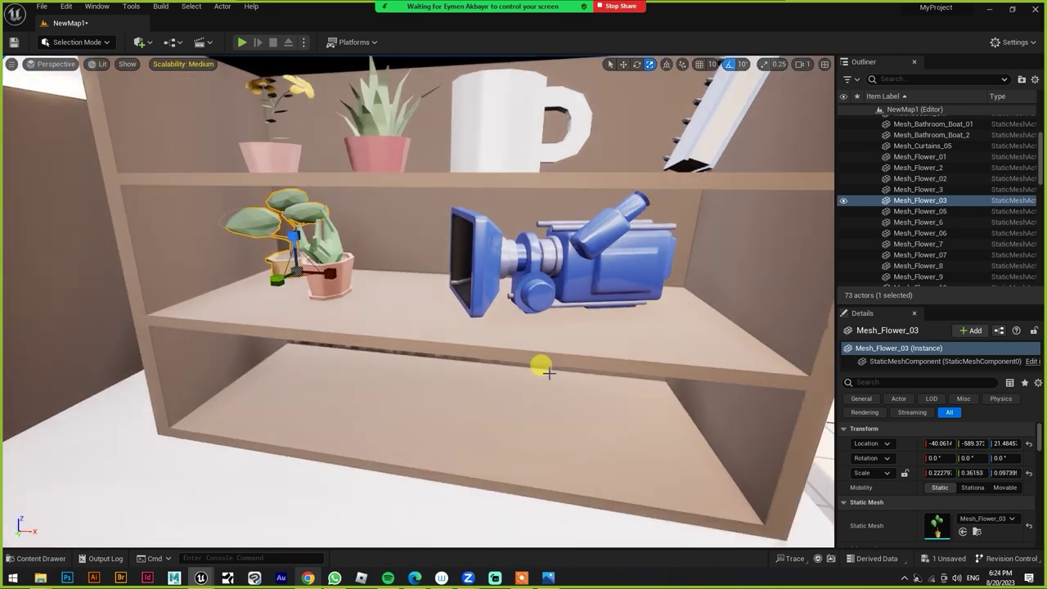
Place the Mesh_Room_PhotoFrame3 photo frame on the lower shelf.
{"action": "key", "text": "ctrl+space"}
{"action": "scroll", "coordinate": [640, 453], "scroll_direction": "down", "scroll_amount": 1}
{"action": "scroll", "coordinate": [622, 469], "scroll_direction": "down", "scroll_amount": 2}
{"action": "scroll", "coordinate": [597, 434], "scroll_direction": "down", "scroll_amount": 2}
{"action": "scroll", "coordinate": [654, 446], "scroll_direction": "down", "scroll_amount": 2}
{"action": "scroll", "coordinate": [712, 455], "scroll_direction": "down", "scroll_amount": 2}
{"action": "left_click_drag", "start_coordinate": [355, 417], "coordinate": [314, 384]}
{"action": "scroll", "coordinate": [315, 384], "scroll_direction": "down", "scroll_amount": 5}
{"action": "left_click", "coordinate": [41, 6]}
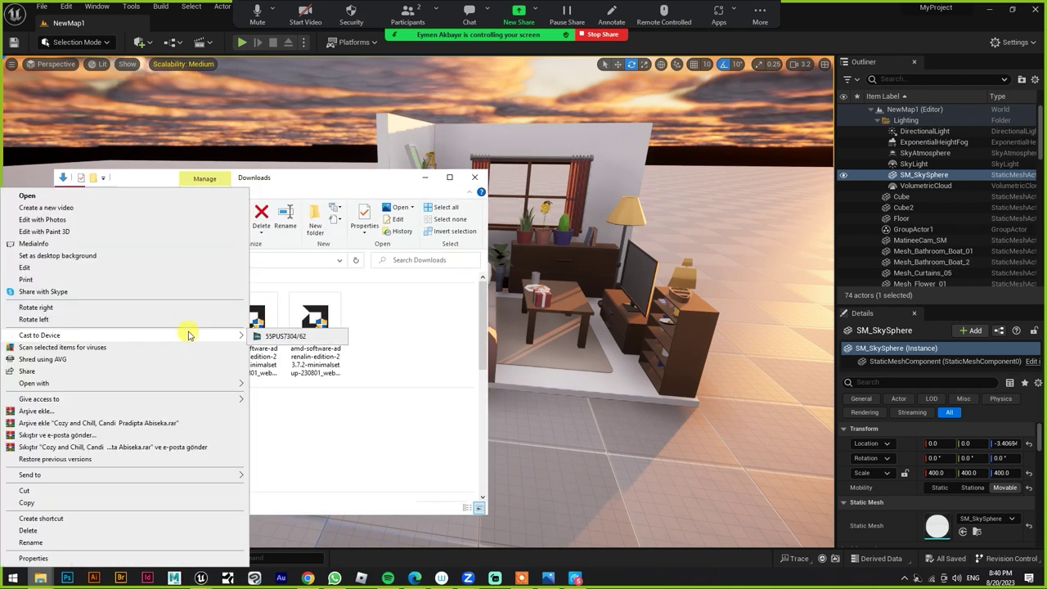
View the Cozy and Chill reference image in Photos, then close it.
{"action": "key", "text": "Escape"}
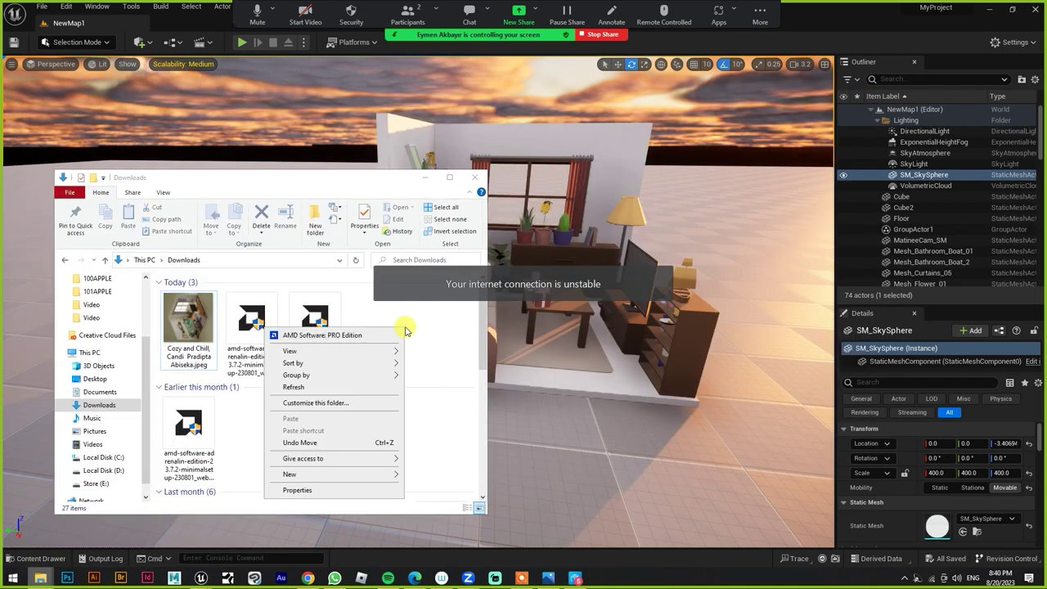
{"action": "right_click", "coordinate": [188, 331]}
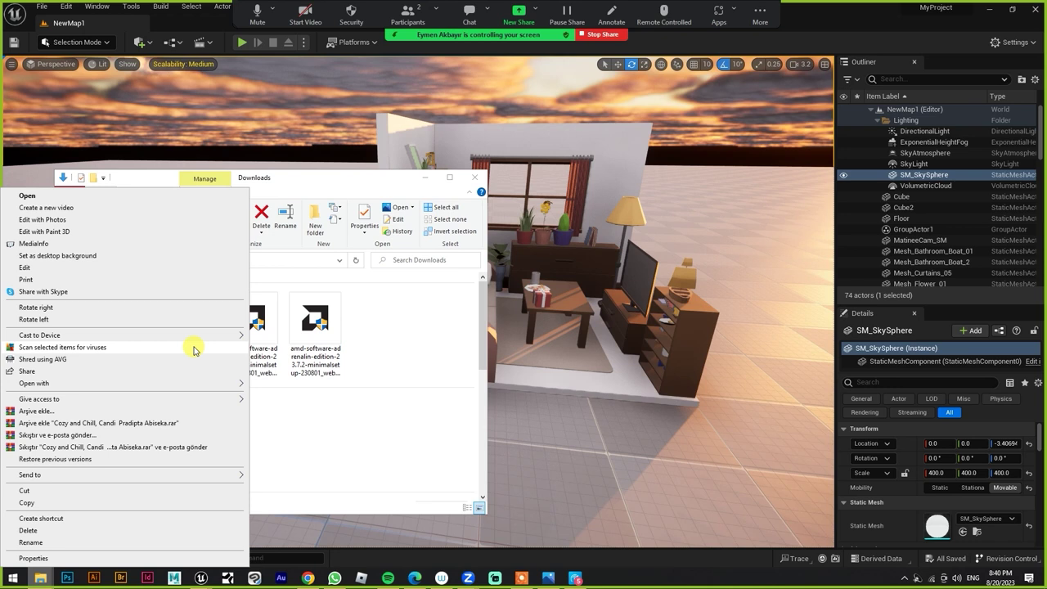
{"action": "left_click", "coordinate": [218, 382]}
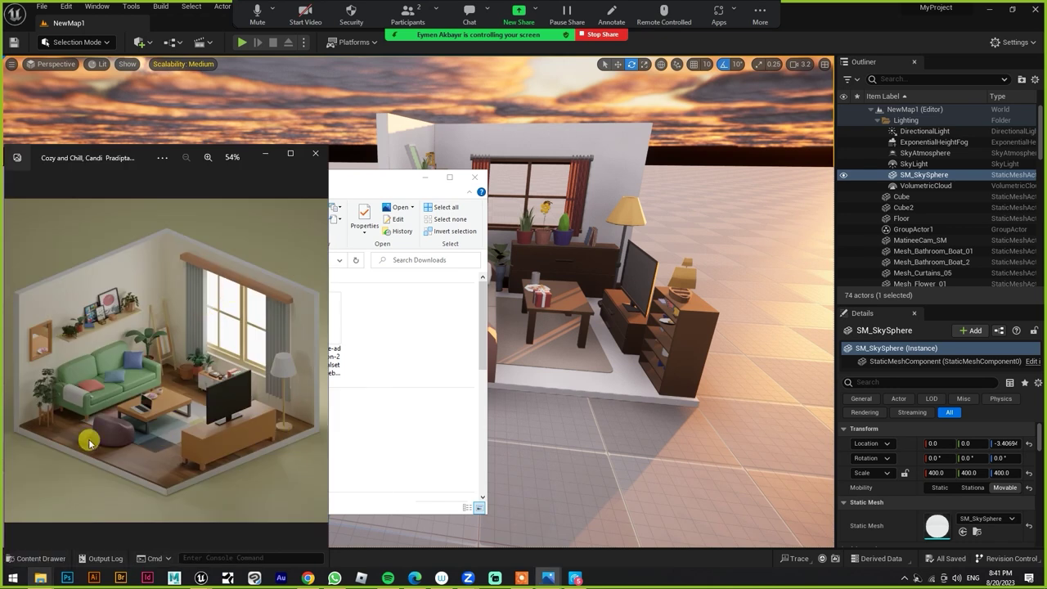
{"action": "left_click", "coordinate": [520, 186]}
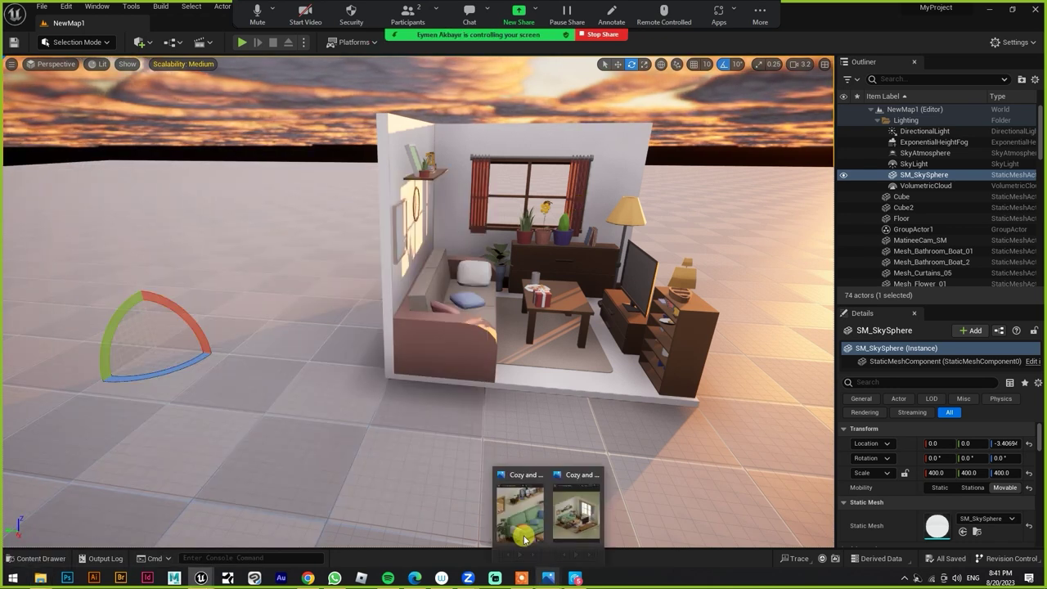
Create a new material named Mirror in the Content/Materials folder.
{"action": "left_click", "coordinate": [412, 206]}
{"action": "left_click", "coordinate": [29, 559]}
{"action": "double_click", "coordinate": [306, 416]}
{"action": "double_click", "coordinate": [397, 416]}
{"action": "right_click", "coordinate": [398, 428]}
{"action": "left_click", "coordinate": [441, 158]}
{"action": "type", "text": "Mirror"}
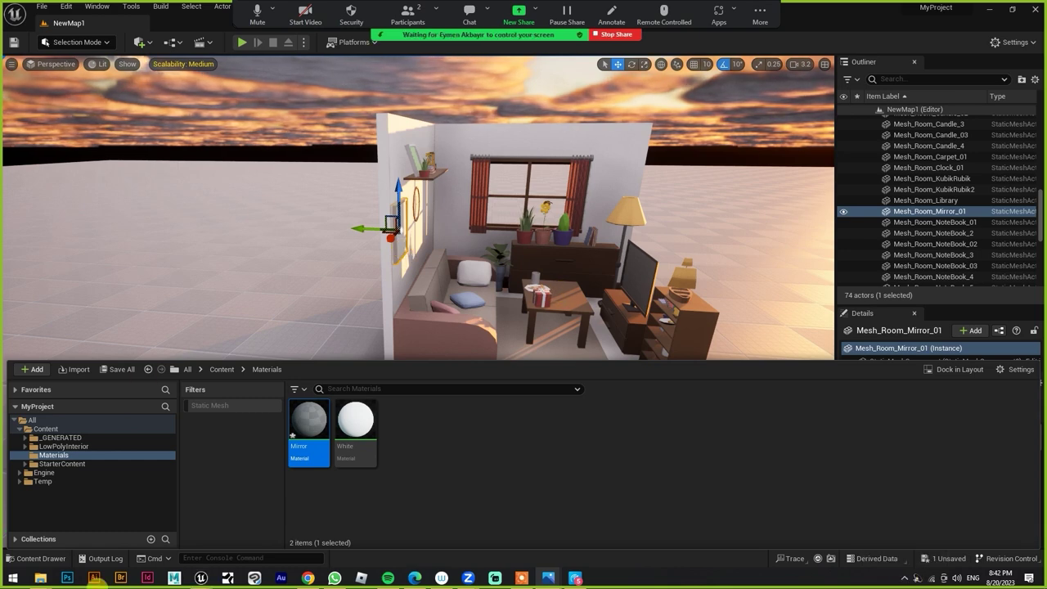
Wire a Constant of 0 into the Mirror material's Roughness and save it.
{"action": "left_click", "coordinate": [911, 52]}
{"action": "key", "text": "f"}
{"action": "left_click", "coordinate": [28, 559]}
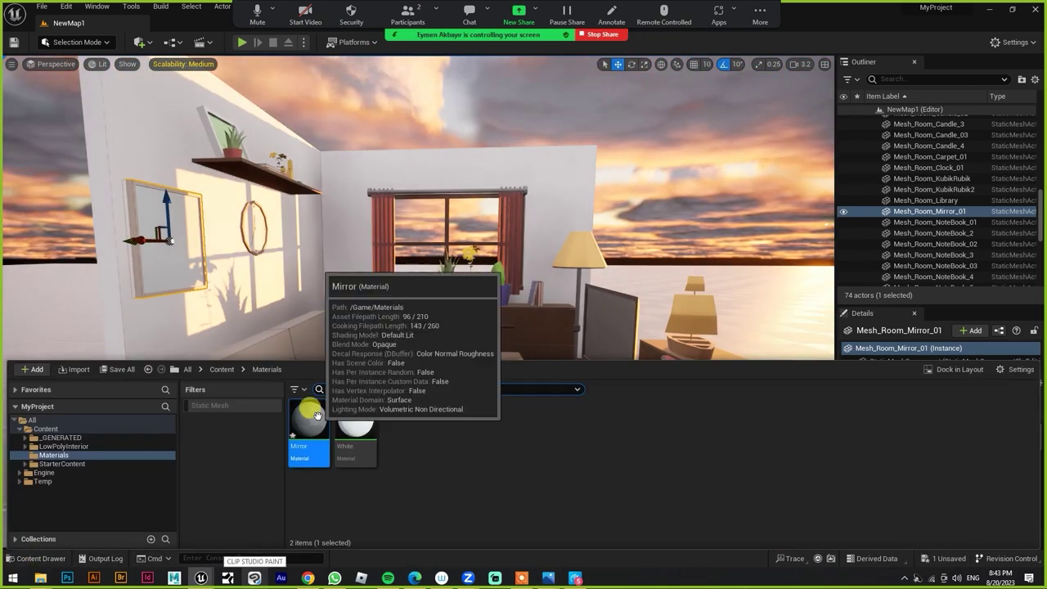
{"action": "double_click", "coordinate": [319, 409]}
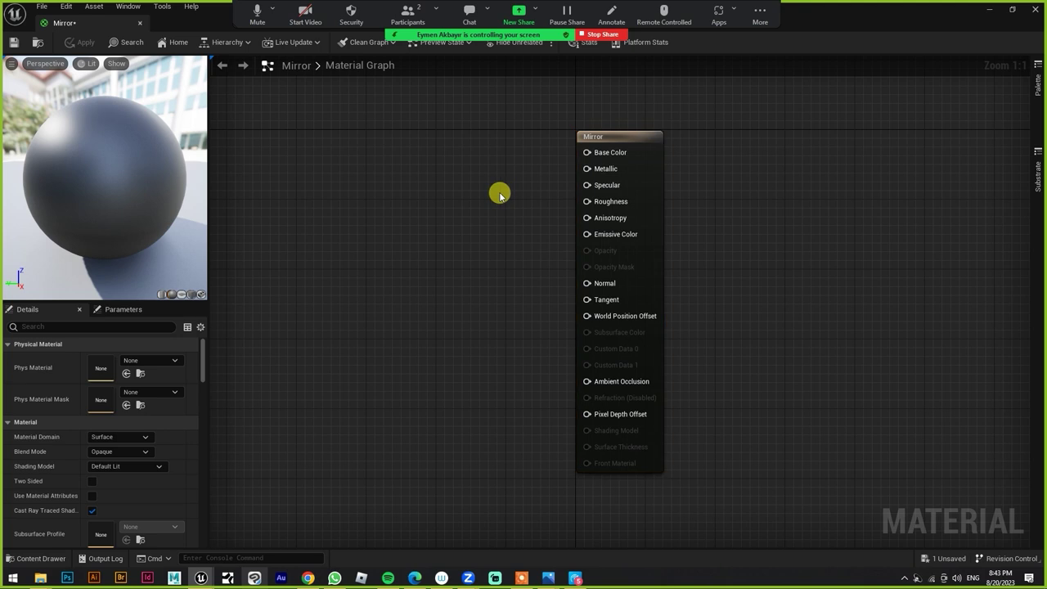
{"action": "left_click", "coordinate": [424, 222]}
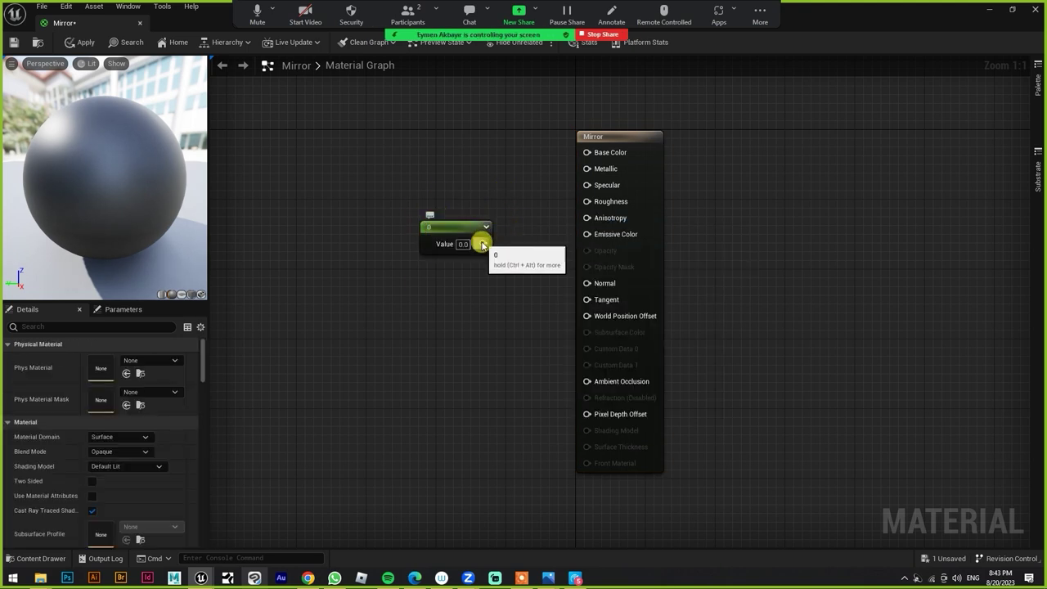
{"action": "left_click_drag", "start_coordinate": [591, 204], "coordinate": [587, 202]}
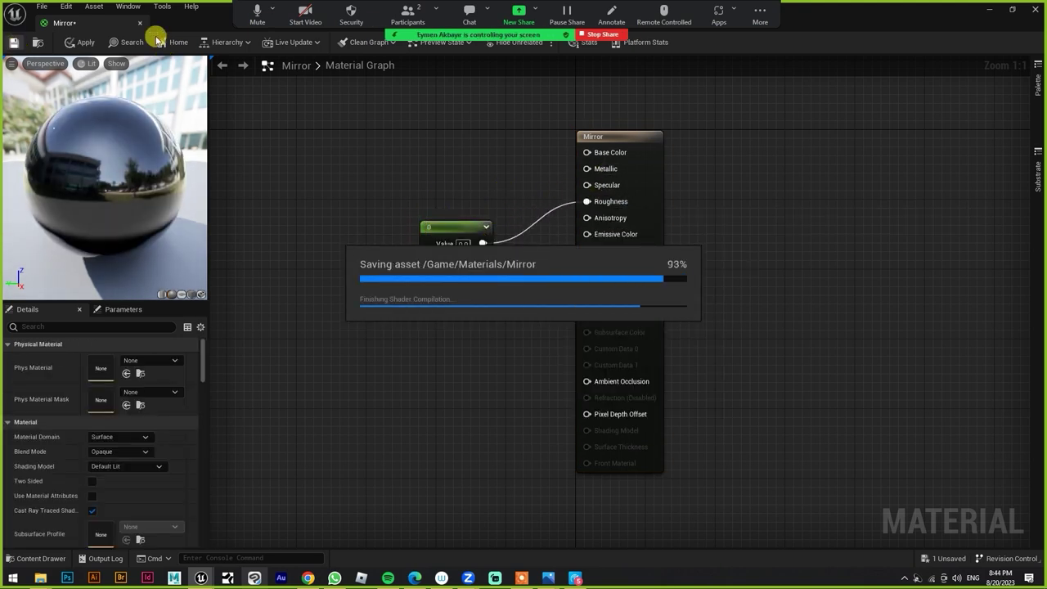
{"action": "left_click", "coordinate": [140, 22]}
{"action": "double_click", "coordinate": [939, 442]}
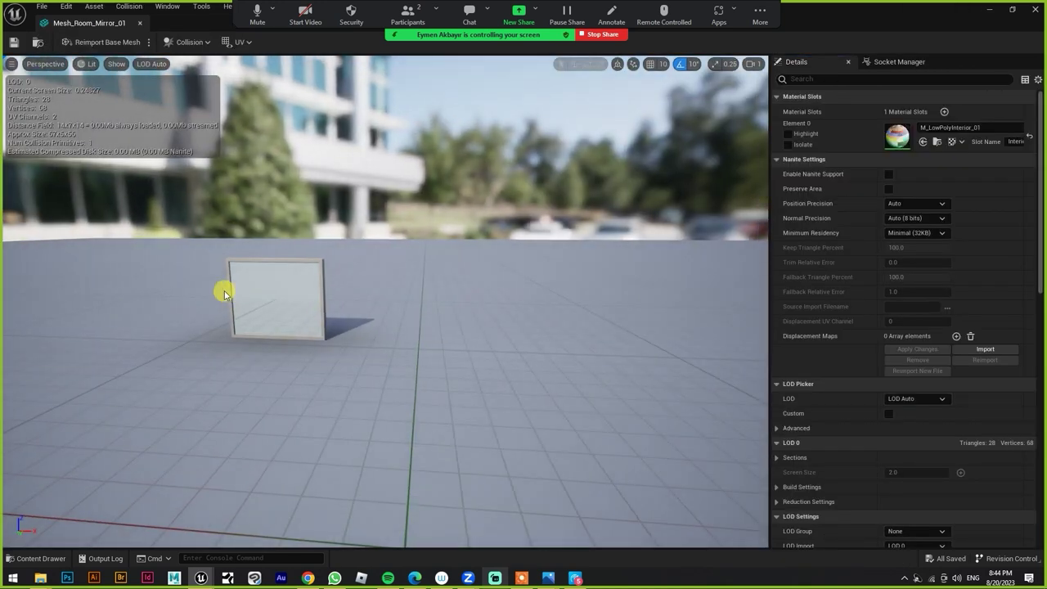
Check the mirror mesh's current material, then close the mesh editor.
{"action": "left_click", "coordinate": [937, 142]}
{"action": "scroll", "coordinate": [881, 222], "scroll_direction": "down", "scroll_amount": 3}
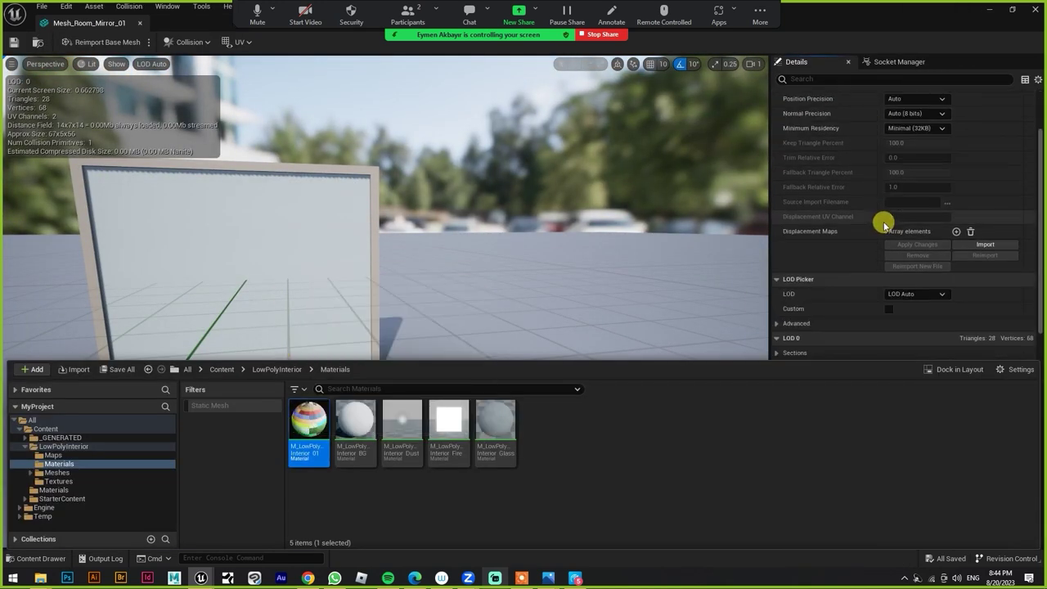
{"action": "scroll", "coordinate": [881, 276], "scroll_direction": "down", "scroll_amount": 3}
{"action": "left_click", "coordinate": [140, 22]}
Add a Plane shape to the level and frame it in the viewport.
{"action": "left_click", "coordinate": [140, 42]}
{"action": "mouse_move", "coordinate": [170, 145]}
{"action": "mouse_move", "coordinate": [168, 168]}
{"action": "left_click", "coordinate": [264, 221]}
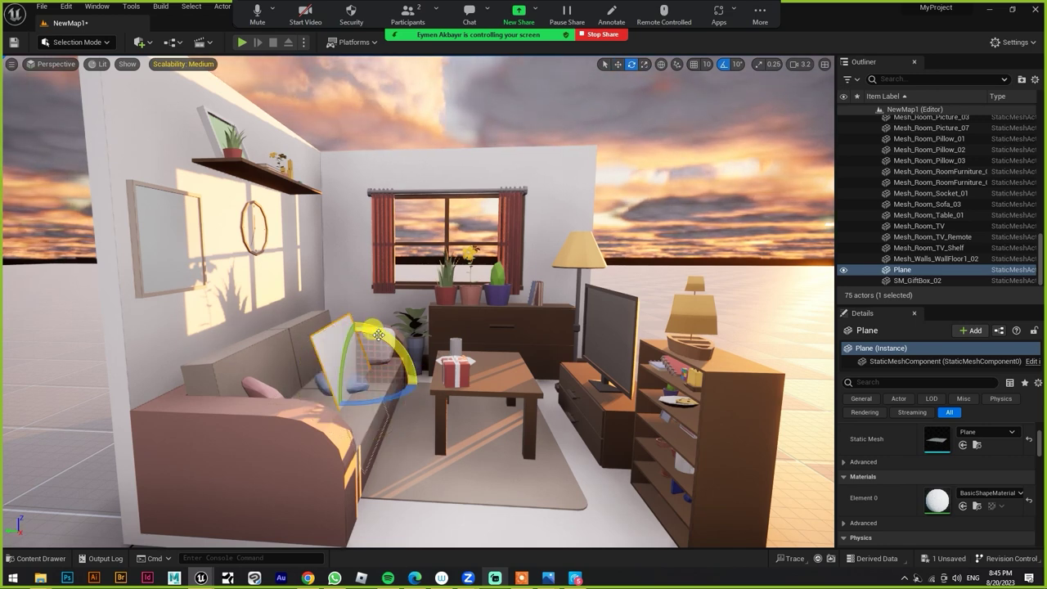
{"action": "key", "text": "f"}
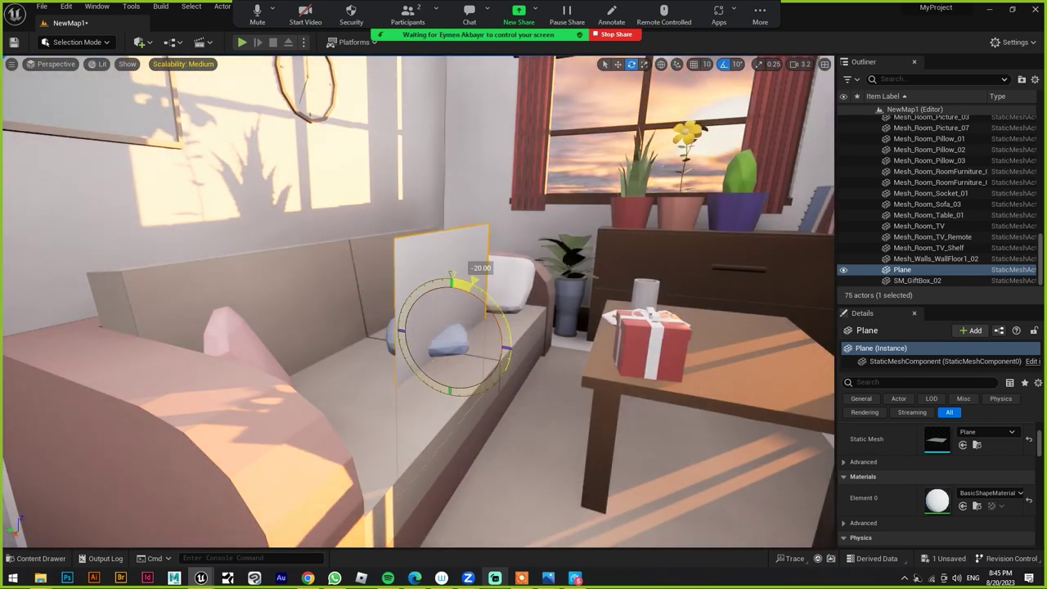
{"action": "mouse_move", "coordinate": [417, 303]}
{"action": "right_mouse_down"}
{"action": "mouse_move", "coordinate": [458, 278]}
{"action": "mouse_move", "coordinate": [385, 319]}
{"action": "right_mouse_up"}
Move the plane left into the mirror frame on the sofa wall.
{"action": "key", "text": "w"}
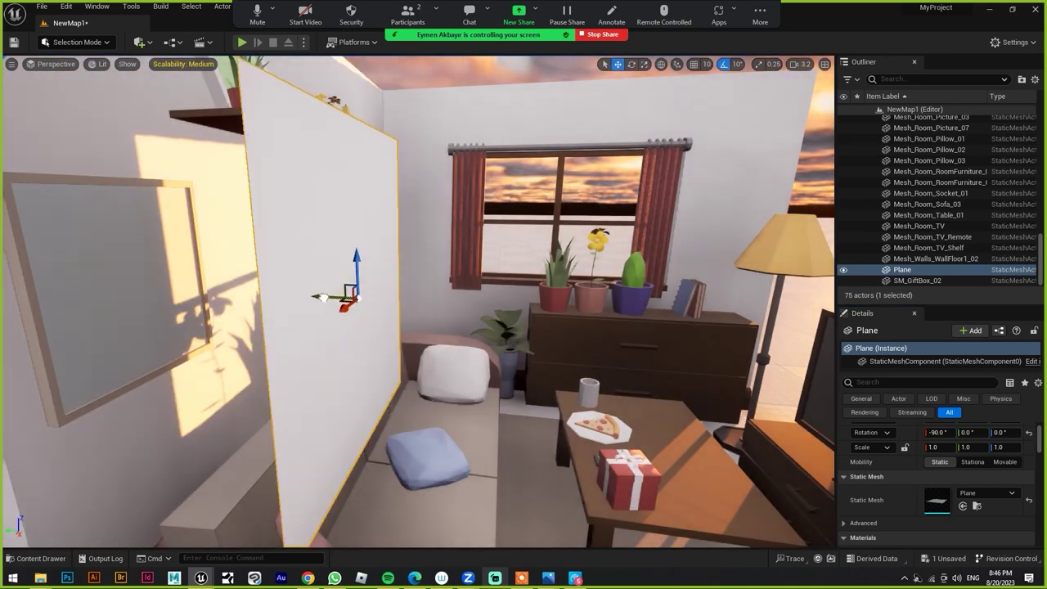
{"action": "right_click_drag", "start_coordinate": [188, 278], "coordinate": [153, 277]}
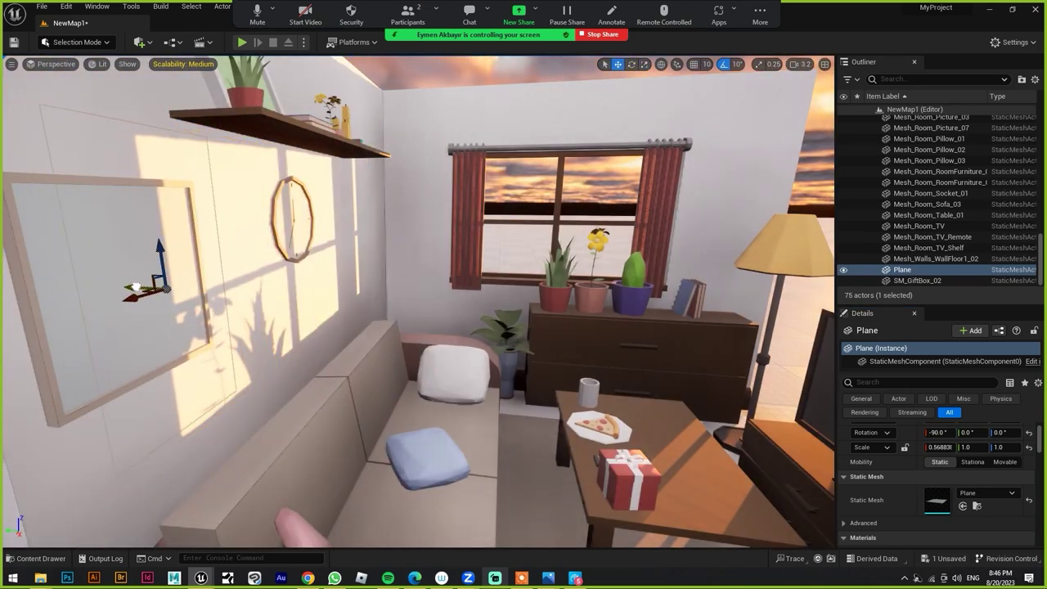
{"action": "left_click_drag", "start_coordinate": [157, 298], "coordinate": [115, 312]}
{"action": "key", "text": "ctrl+space"}
{"action": "left_click", "coordinate": [311, 428]}
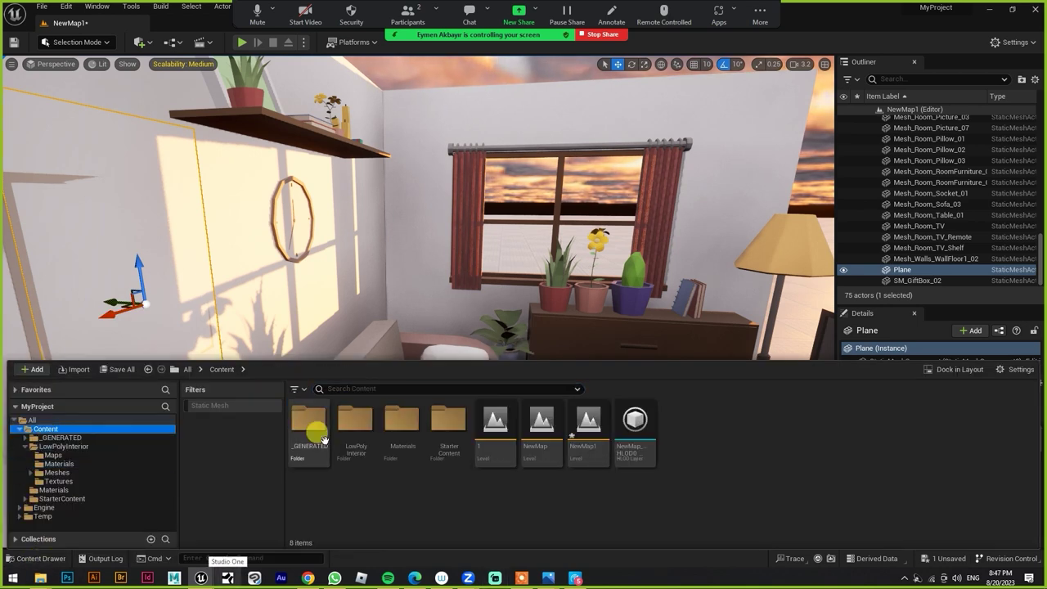
Apply the Mirror material to the plane and push it back into the frame.
{"action": "scroll", "coordinate": [940, 490], "scroll_direction": "down", "scroll_amount": 1}
{"action": "left_click", "coordinate": [962, 513]}
{"action": "key", "text": "f"}
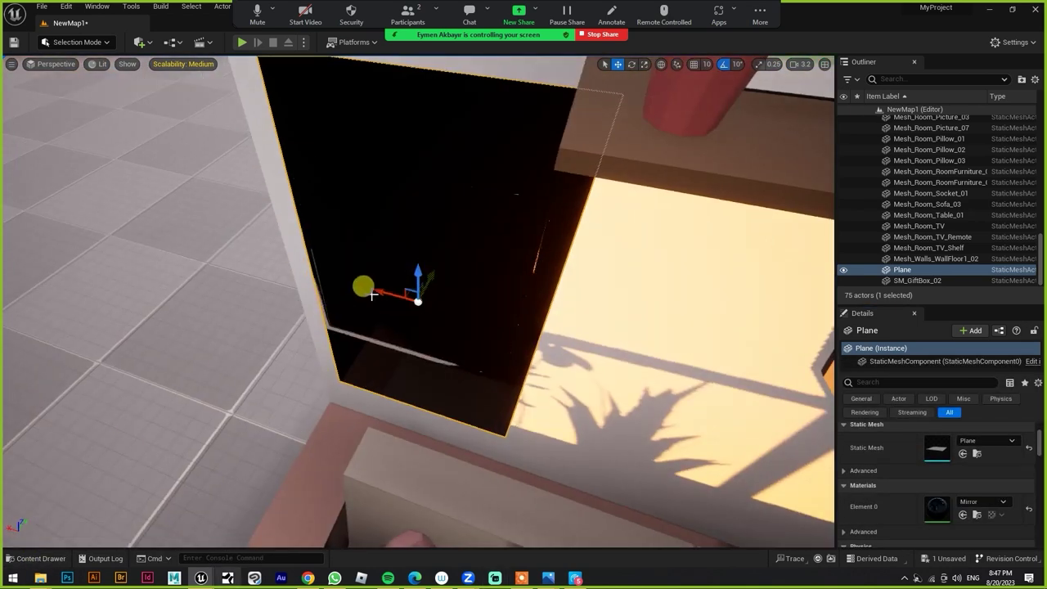
{"action": "left_click_drag", "start_coordinate": [373, 290], "coordinate": [377, 293]}
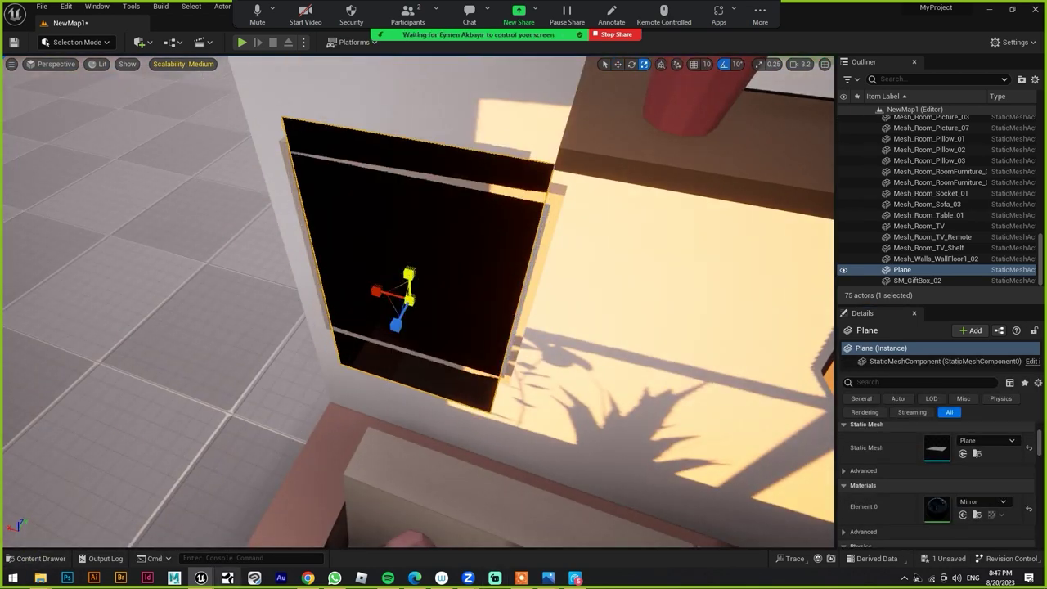
{"action": "left_click_drag", "start_coordinate": [613, 286], "coordinate": [624, 292]}
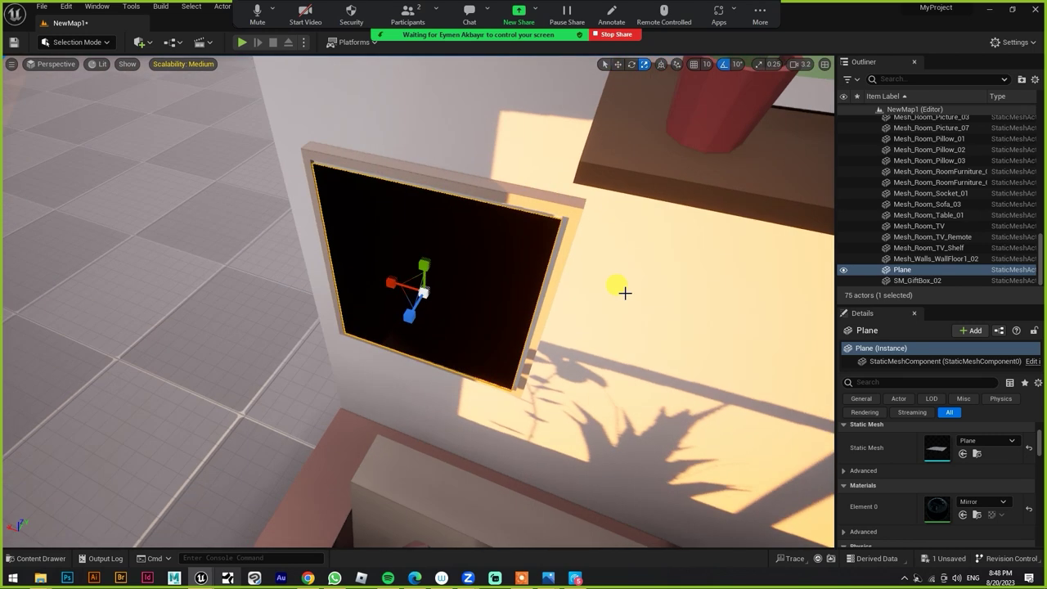
Check the mirror plane in top and front views and rotate it near its original angle.
{"action": "key", "text": "alt+j"}
{"action": "scroll", "coordinate": [455, 303], "scroll_direction": "up", "scroll_amount": 3}
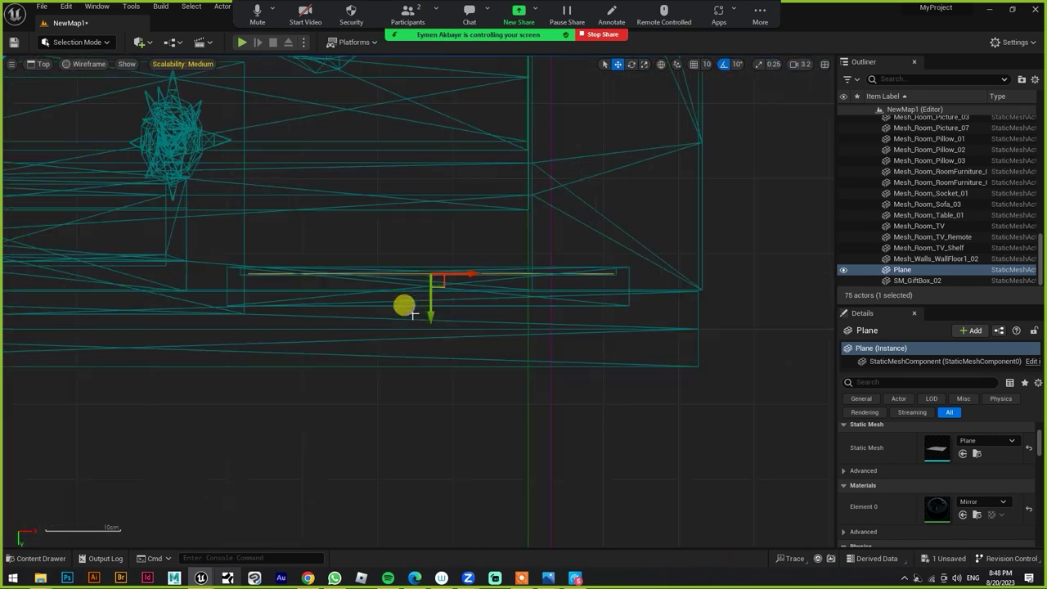
{"action": "left_click", "coordinate": [451, 270]}
{"action": "left_click", "coordinate": [607, 263]}
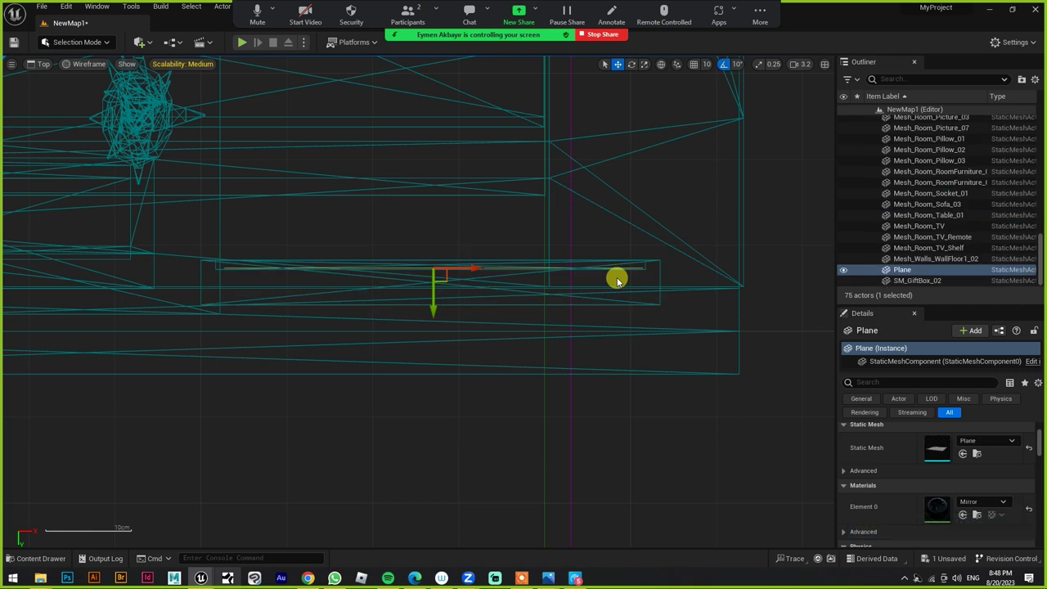
{"action": "key", "text": "w"}
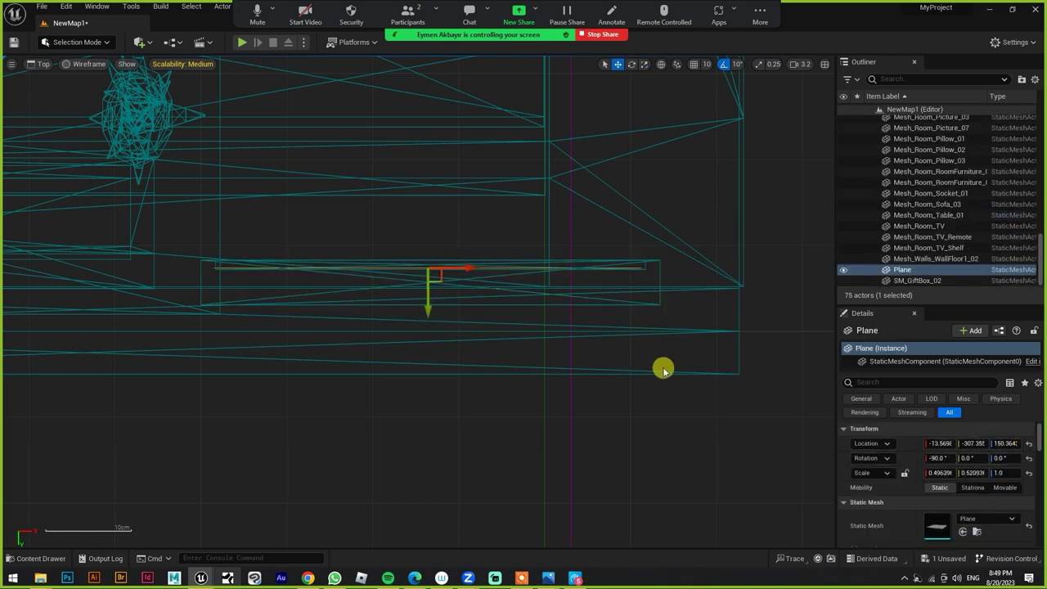
{"action": "key", "text": "alt+h"}
{"action": "key", "text": "alt+g"}
{"action": "key", "text": "e"}
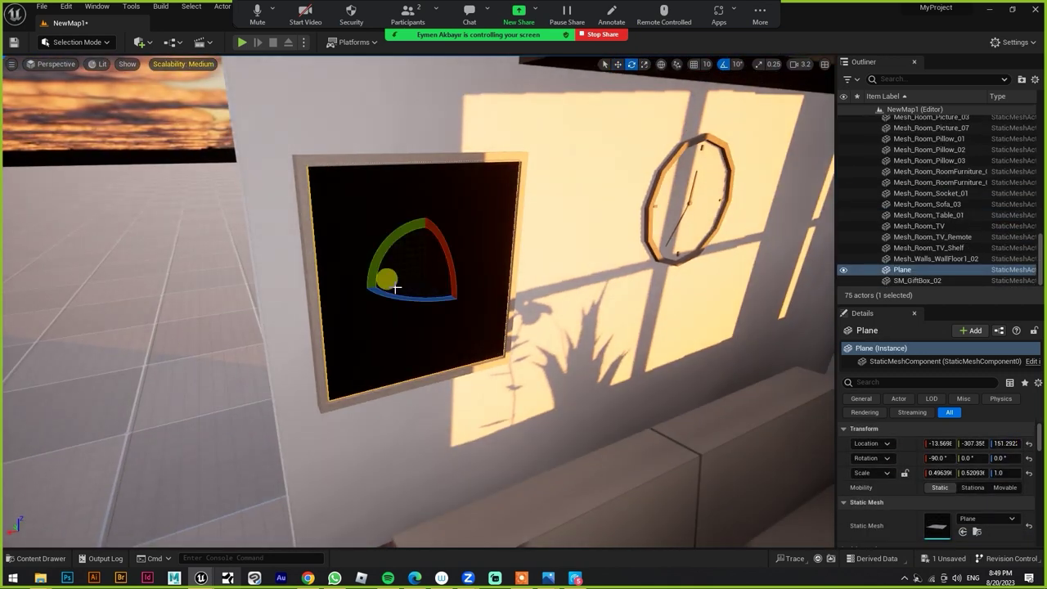
{"action": "left_click_drag", "start_coordinate": [390, 280], "coordinate": [466, 301]}
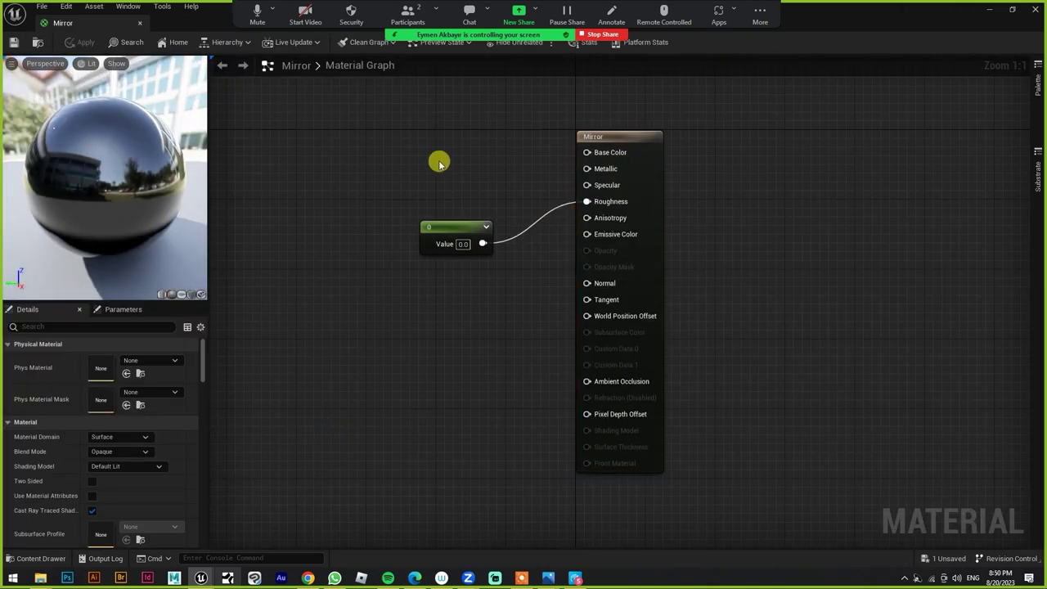
{"action": "left_click", "coordinate": [452, 278]}
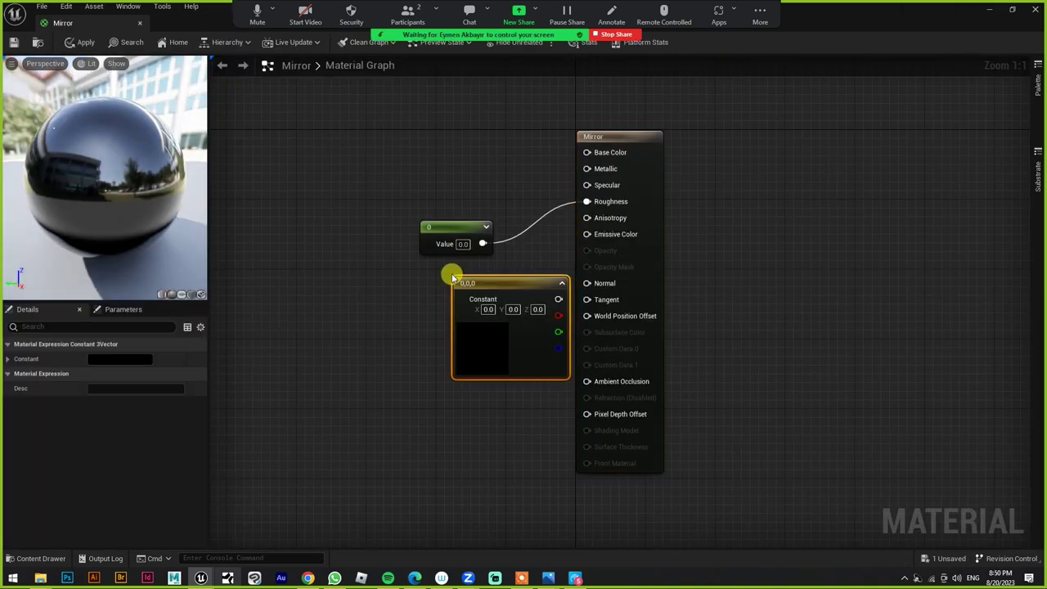
Wire a white Constant3Vector into the Mirror material's Base Color.
{"action": "left_click_drag", "start_coordinate": [570, 174], "coordinate": [586, 152]}
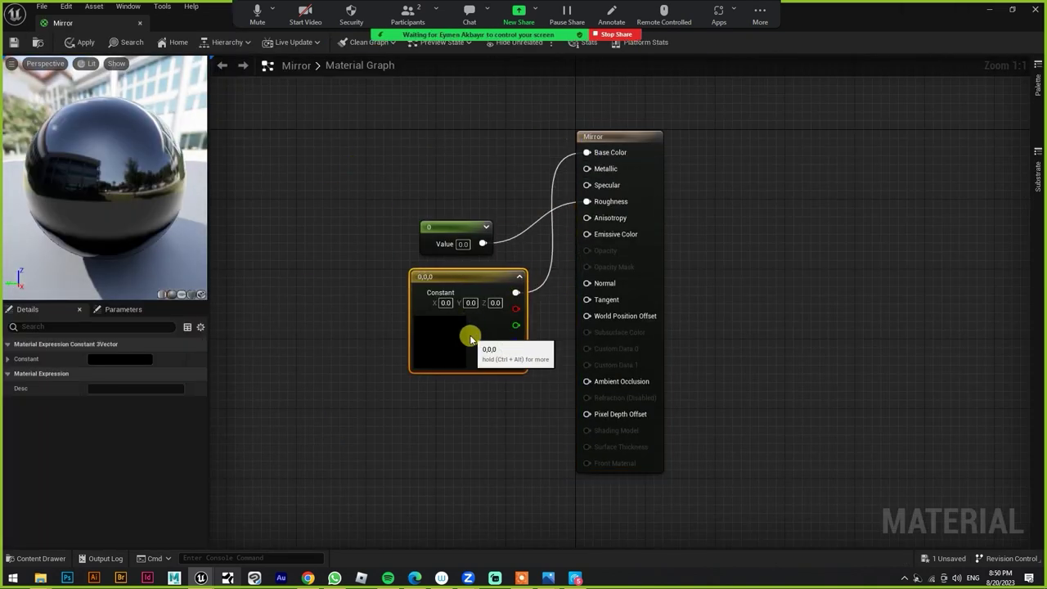
{"action": "double_click", "coordinate": [483, 345]}
{"action": "left_click", "coordinate": [512, 370]}
{"action": "left_click", "coordinate": [672, 287]}
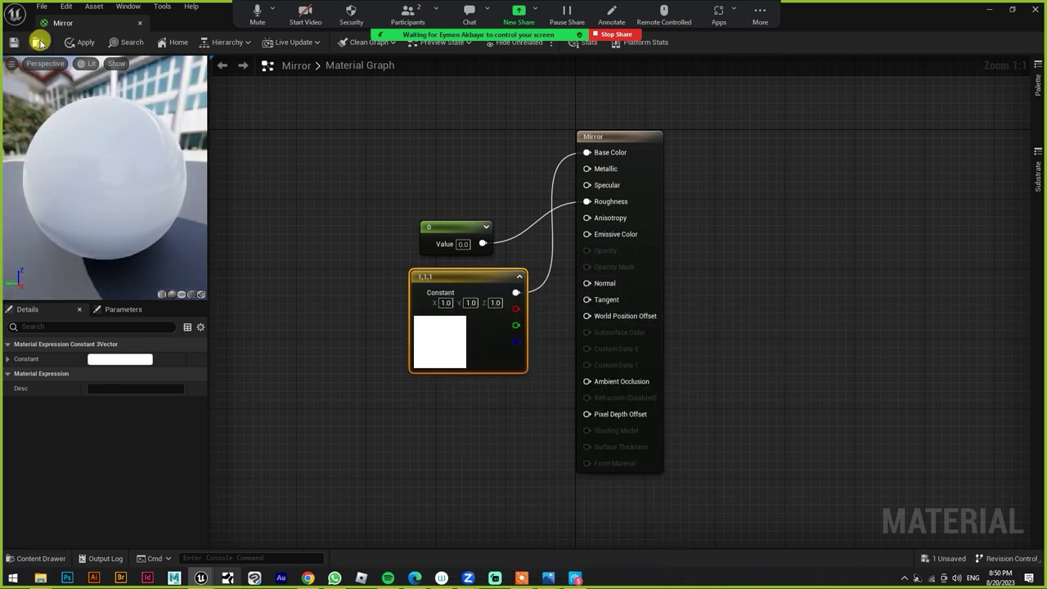
{"action": "left_click_drag", "start_coordinate": [447, 274], "coordinate": [334, 117]}
{"action": "left_click_drag", "start_coordinate": [175, 204], "coordinate": [139, 206]}
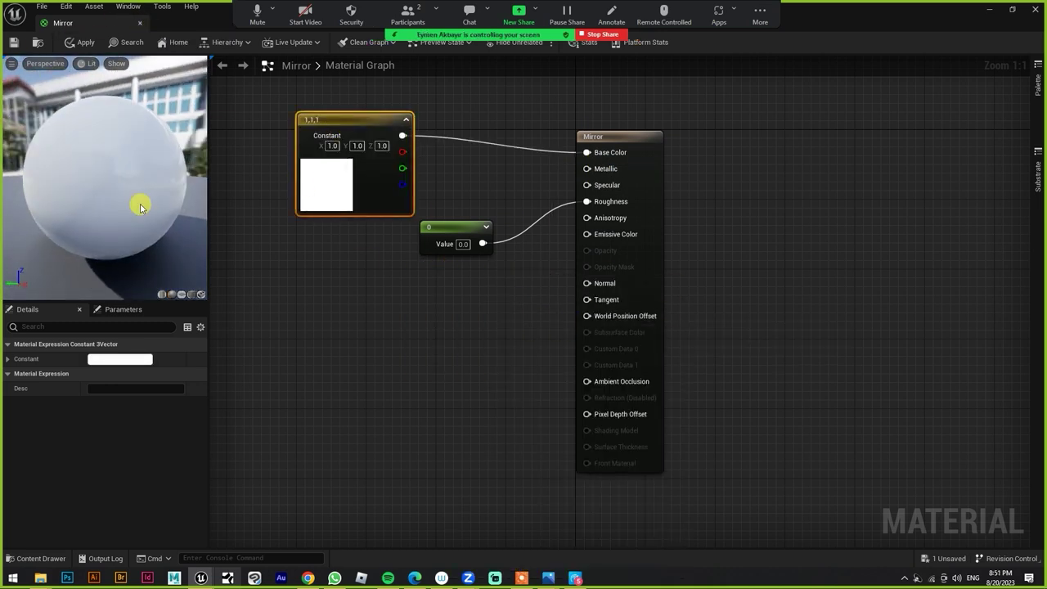
{"action": "left_click", "coordinate": [435, 295]}
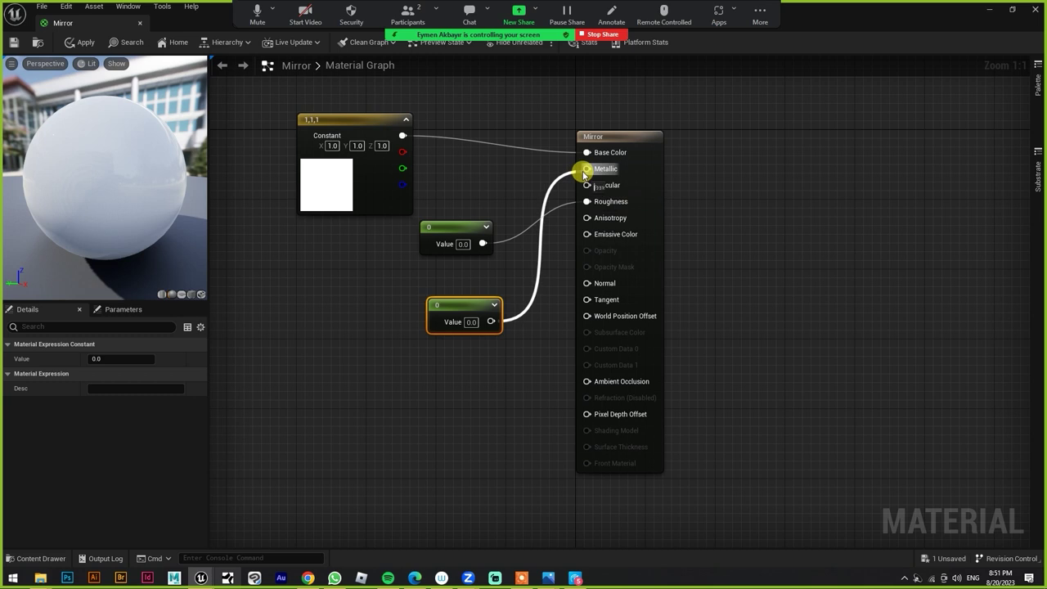
Feed a Constant of 1 into Metallic, apply the material, and close its editor.
{"action": "left_click_drag", "start_coordinate": [583, 174], "coordinate": [586, 169]}
{"action": "double_click", "coordinate": [471, 321]}
{"action": "type", "text": "1"}
{"action": "key", "text": "Return"}
{"action": "left_click", "coordinate": [80, 42]}
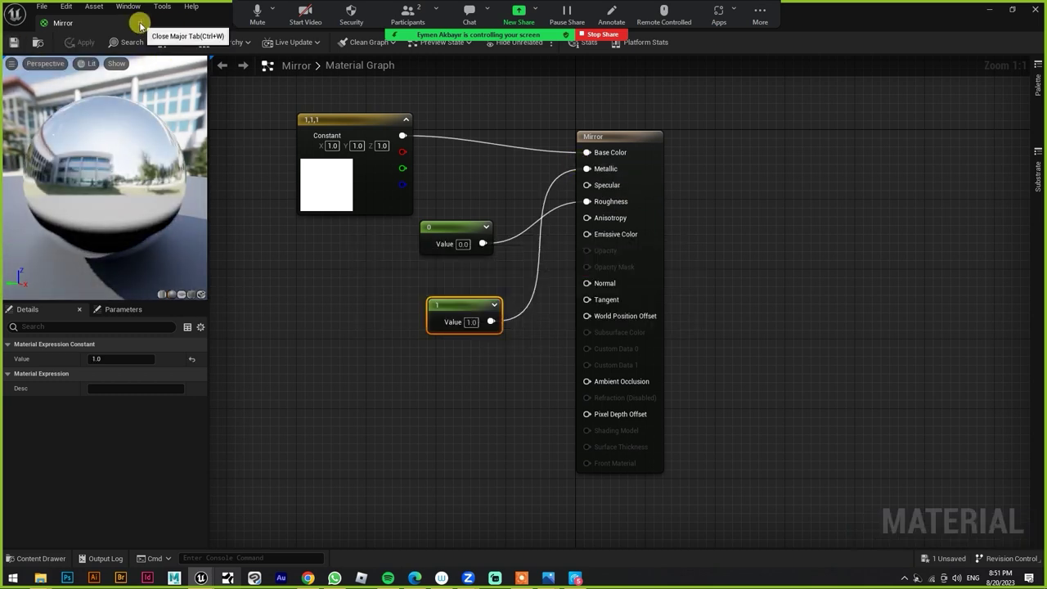
{"action": "left_click", "coordinate": [141, 27]}
{"action": "left_click", "coordinate": [211, 210]}
Frame the whole room and look through the viewport view types and Build menu.
{"action": "key", "text": "f"}
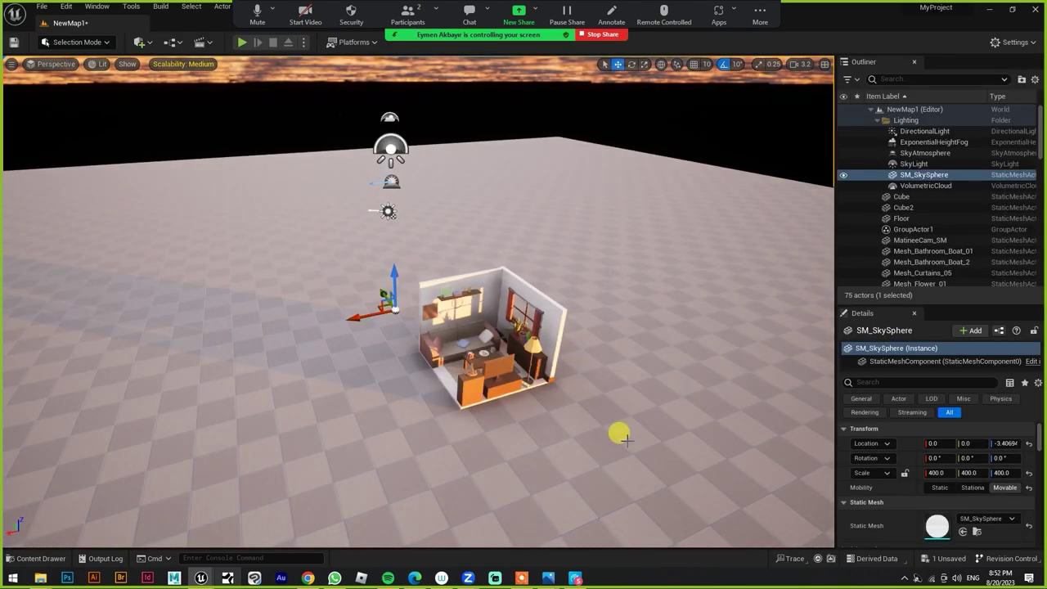
{"action": "scroll", "coordinate": [619, 434], "scroll_direction": "up", "scroll_amount": 2}
{"action": "scroll", "coordinate": [605, 400], "scroll_direction": "up", "scroll_amount": 3}
{"action": "scroll", "coordinate": [592, 368], "scroll_direction": "up", "scroll_amount": 3}
{"action": "scroll", "coordinate": [578, 340], "scroll_direction": "up", "scroll_amount": 3}
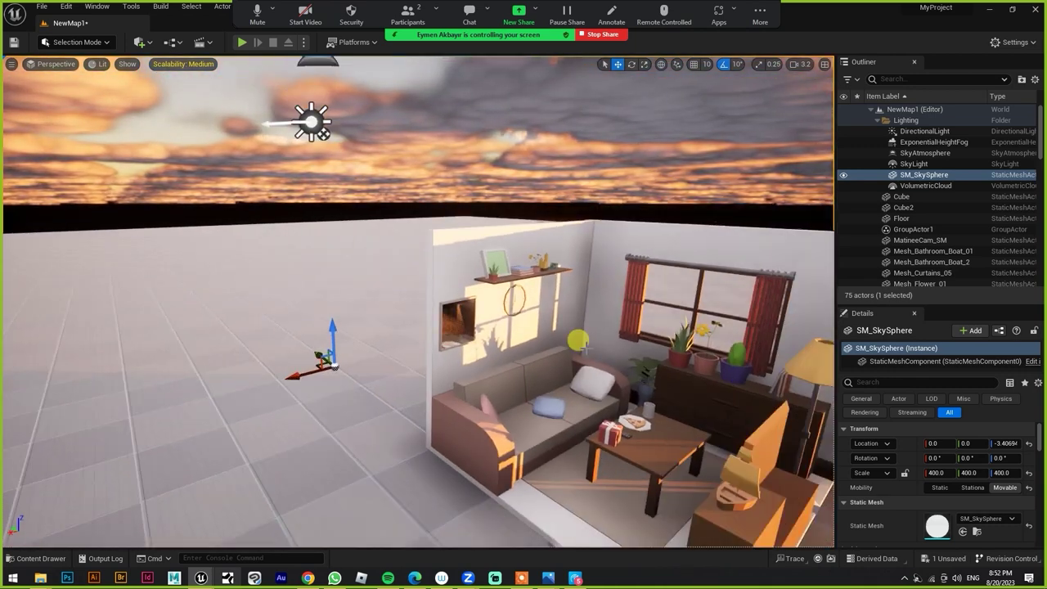
{"action": "left_click_drag", "start_coordinate": [578, 340], "coordinate": [542, 334], "text": "alt"}
{"action": "left_click", "coordinate": [57, 65]}
{"action": "left_click", "coordinate": [127, 64]}
{"action": "left_click", "coordinate": [127, 64]}
{"action": "left_click", "coordinate": [131, 6]}
{"action": "left_click", "coordinate": [155, 7]}
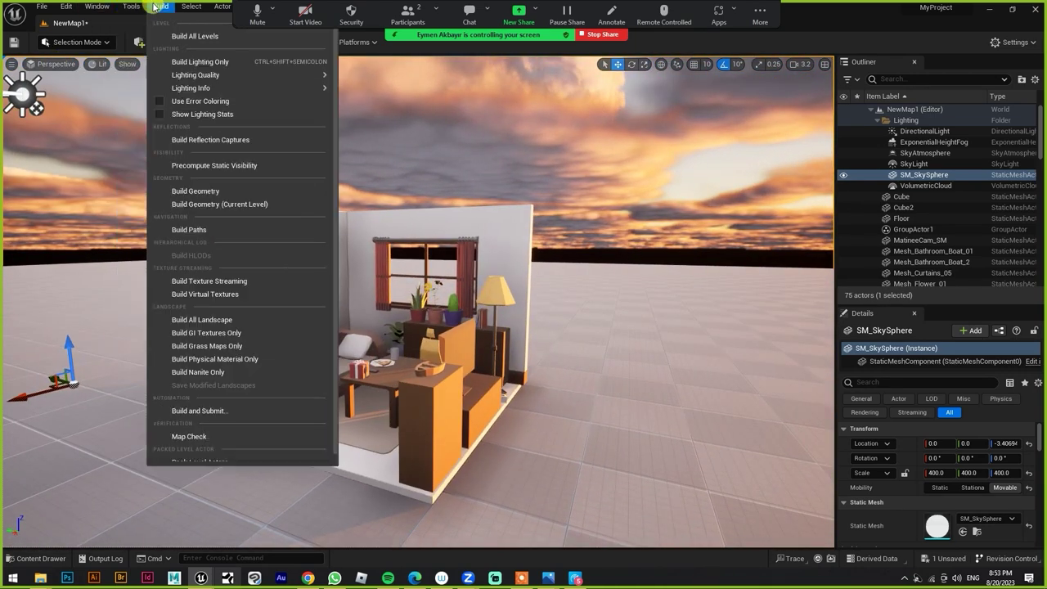
{"action": "left_click", "coordinate": [156, 6]}
Open Window > Place Actors showing the Lights category, including Rect Light.
{"action": "left_click", "coordinate": [105, 42]}
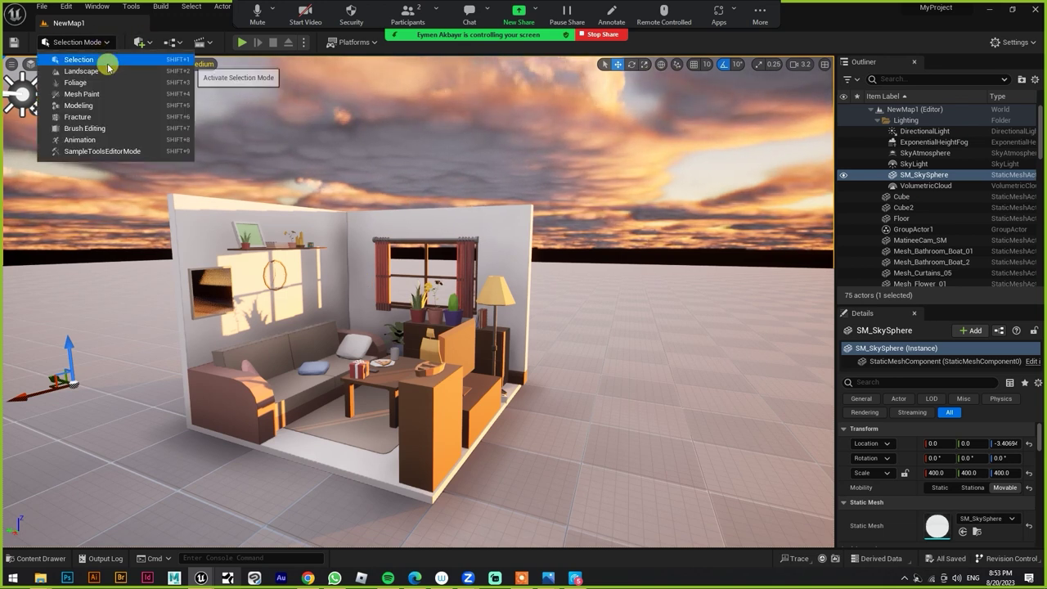
{"action": "left_click", "coordinate": [131, 6]}
{"action": "left_click", "coordinate": [97, 7]}
{"action": "left_click", "coordinate": [105, 182]}
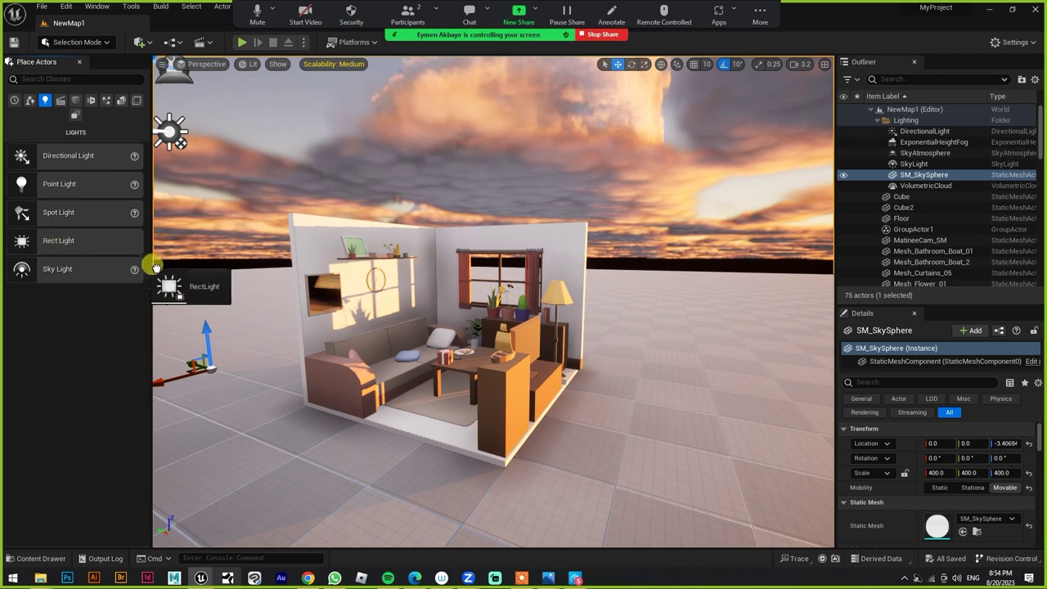
Place a Rect Light and raise it to window height beside the room's window.
{"action": "left_click_drag", "start_coordinate": [155, 267], "coordinate": [291, 364]}
{"action": "key", "text": "alt+j"}
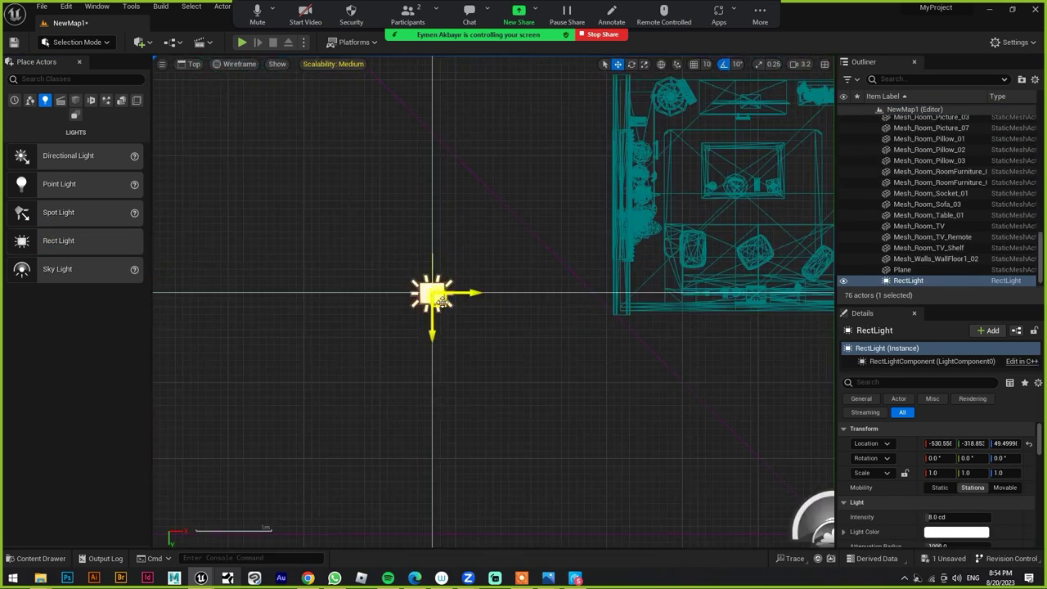
{"action": "left_click_drag", "start_coordinate": [612, 194], "coordinate": [622, 194]}
{"action": "scroll", "coordinate": [611, 188], "scroll_direction": "up", "scroll_amount": 3}
{"action": "scroll", "coordinate": [612, 188], "scroll_direction": "down", "scroll_amount": 3}
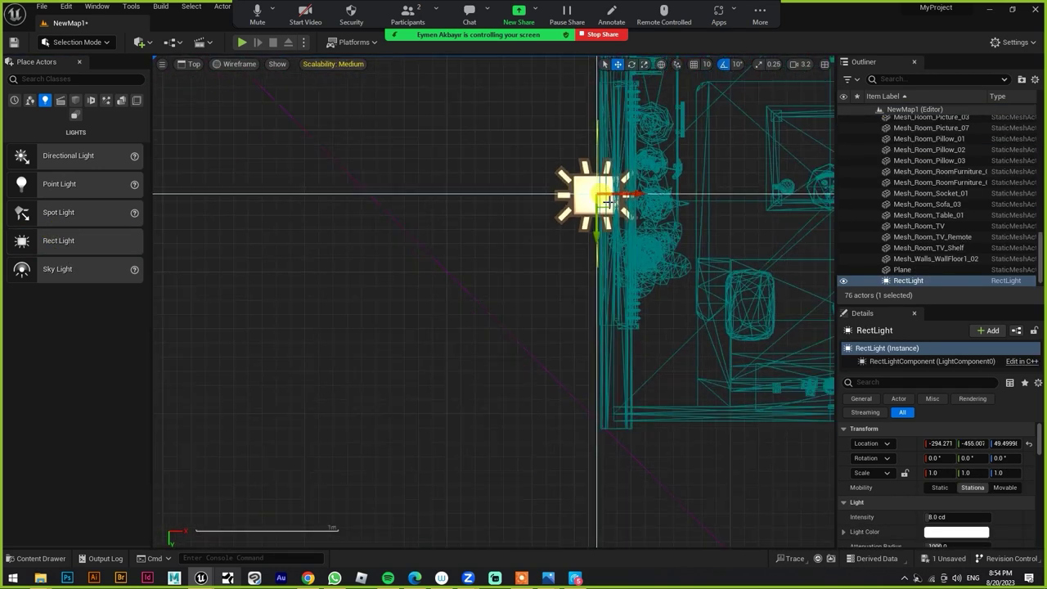
{"action": "key", "text": "alt+h"}
{"action": "key", "text": "alt+g"}
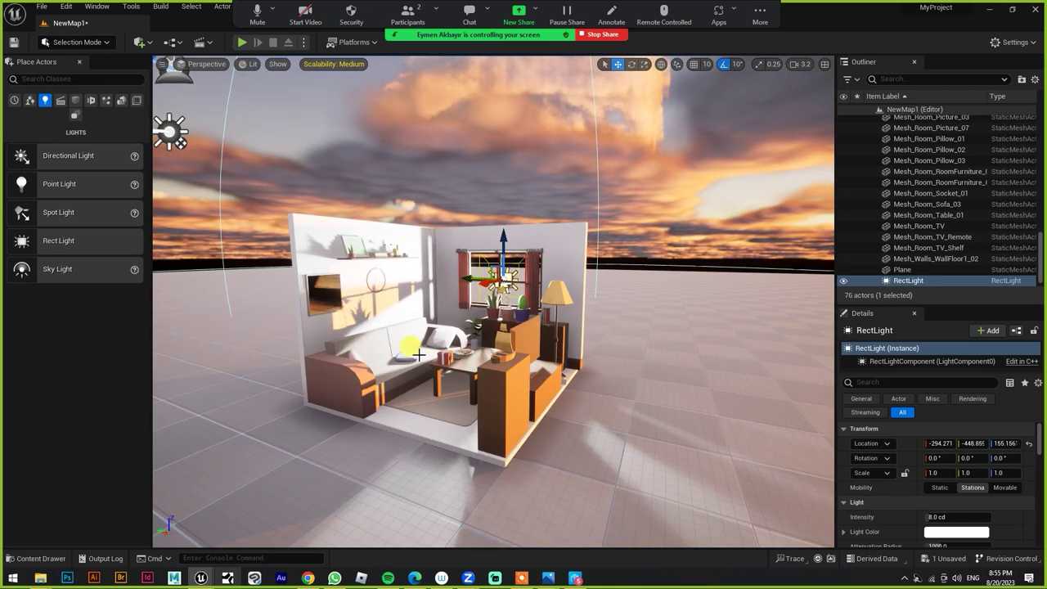
{"action": "left_click_drag", "start_coordinate": [1038, 274], "coordinate": [1035, 98]}
Hide SkyAtmosphere, SkyLight and VolumetricCloud, and shift the rect light along X.
{"action": "left_click", "coordinate": [843, 152]}
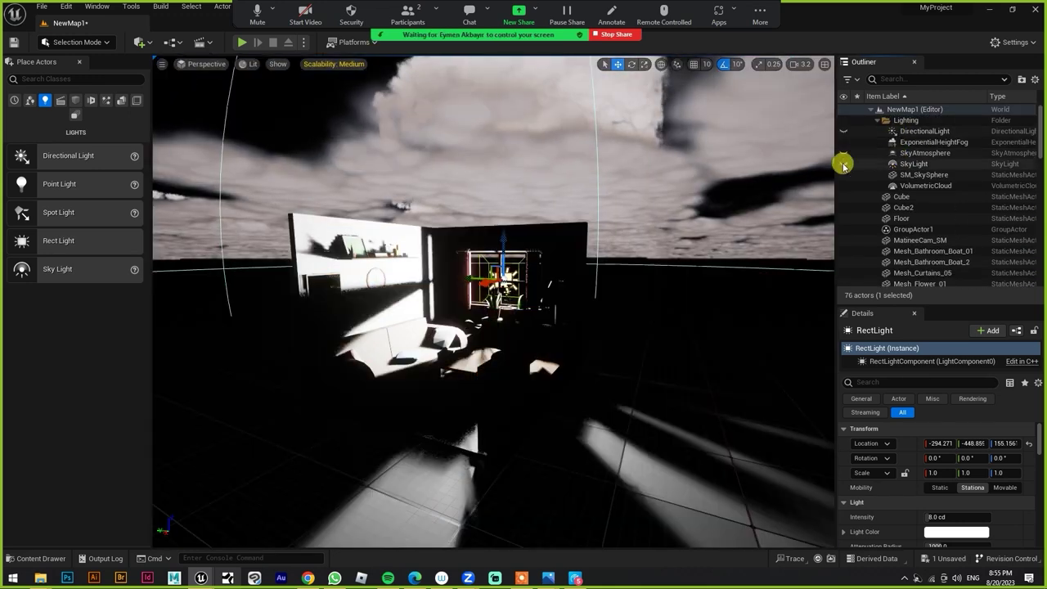
{"action": "left_click", "coordinate": [843, 163]}
{"action": "left_click", "coordinate": [843, 186]}
{"action": "mouse_move", "coordinate": [468, 286]}
{"action": "left_mouse_down", "text": "shift"}
{"action": "mouse_move", "coordinate": [448, 296]}
{"action": "mouse_move", "coordinate": [478, 237]}
{"action": "left_mouse_up", "text": "shift"}
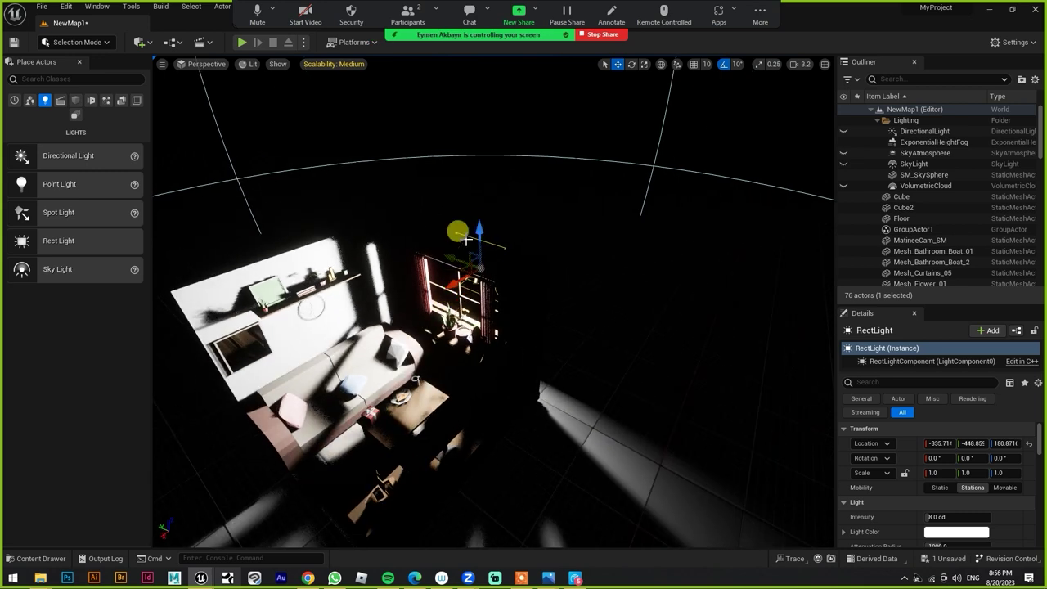
{"action": "scroll", "coordinate": [962, 377], "scroll_direction": "down", "scroll_amount": 3}
{"action": "left_click", "coordinate": [869, 379]}
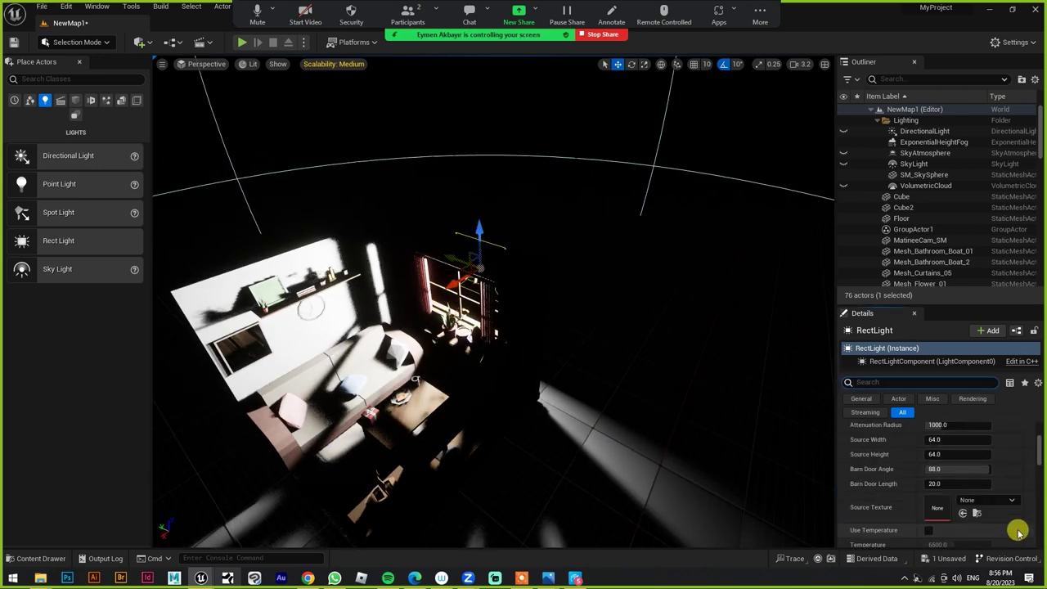
{"action": "scroll", "coordinate": [1018, 523], "scroll_direction": "down", "scroll_amount": 5}
{"action": "left_click", "coordinate": [67, 6]}
{"action": "left_click", "coordinate": [75, 241]}
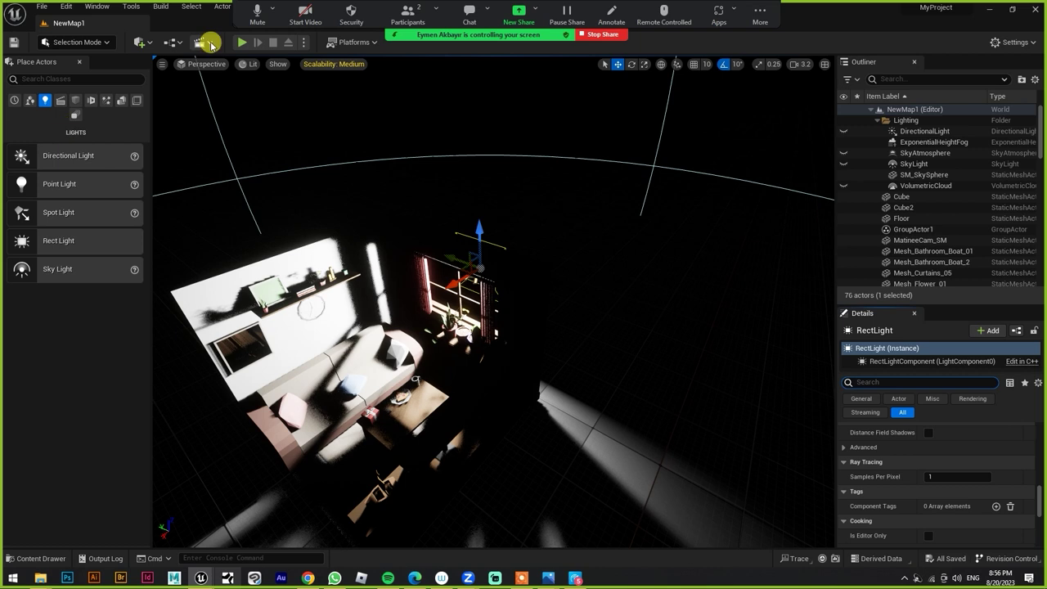
Enable Support Hardware Ray Tracing in Project Settings and move Plane2 over the window.
{"action": "type", "text": "raytra"}
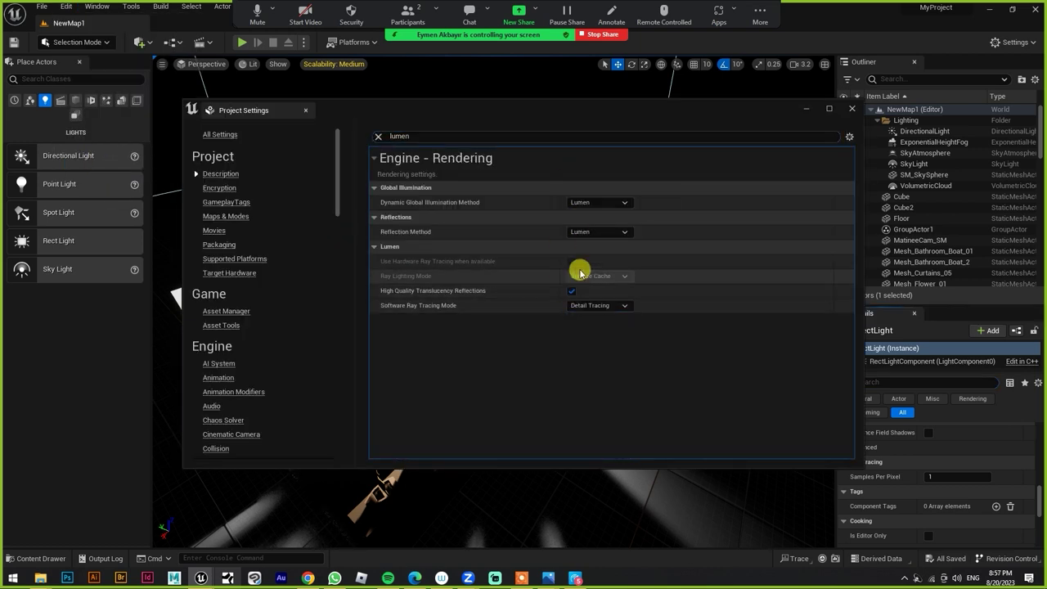
{"action": "left_click", "coordinate": [571, 232]}
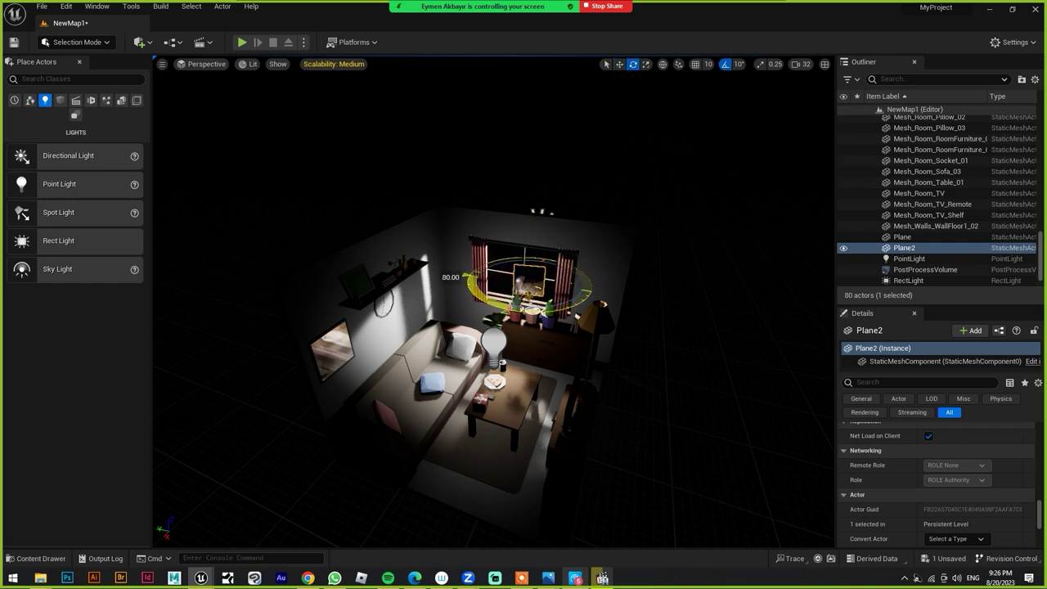
{"action": "mouse_move", "coordinate": [493, 273]}
{"action": "left_mouse_down"}
{"action": "mouse_move", "coordinate": [535, 272]}
{"action": "mouse_move", "coordinate": [523, 276]}
{"action": "left_mouse_up"}
Open the sun material and add a Constant node of 0 to its graph.
{"action": "key", "text": "ctrl+b"}
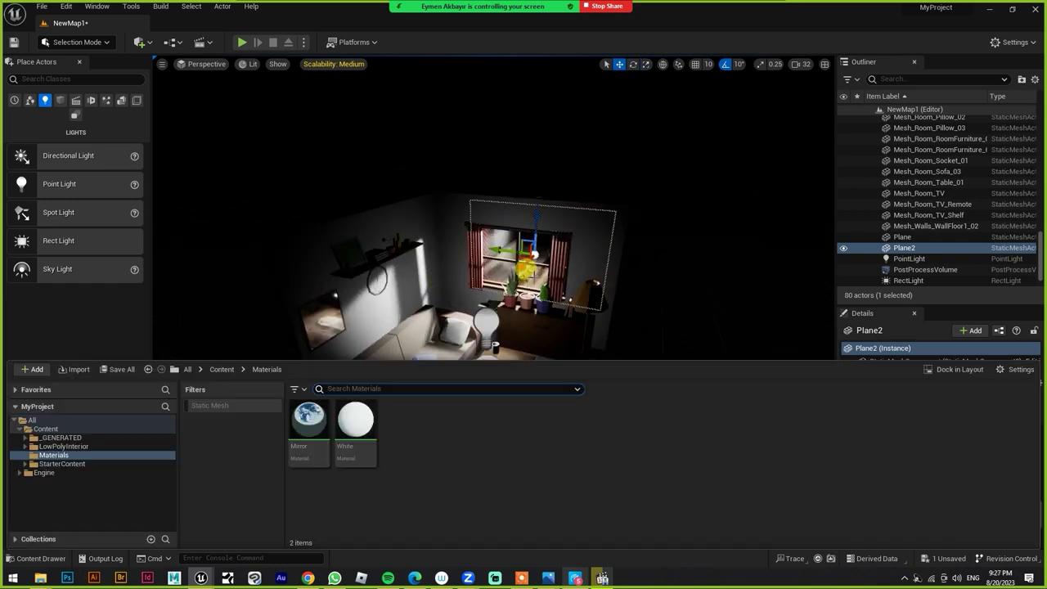
{"action": "left_click", "coordinate": [1040, 495]}
{"action": "scroll", "coordinate": [965, 502], "scroll_direction": "down", "scroll_amount": 3}
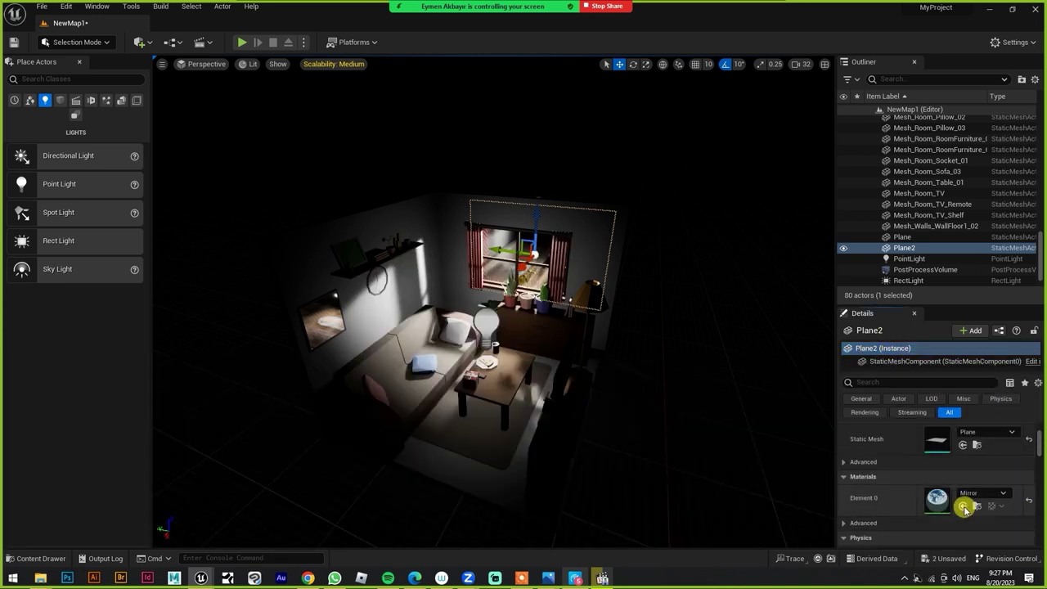
{"action": "double_click", "coordinate": [965, 502]}
{"action": "left_click", "coordinate": [462, 250]}
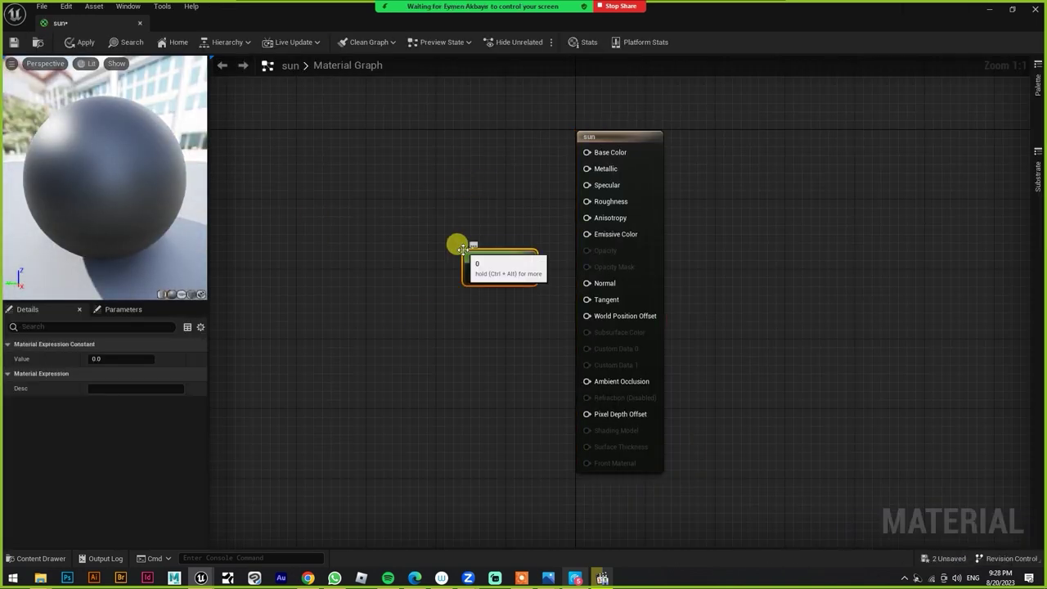
Add a cream 0.99, 0.931, 0.698 colour constant and wire it into Base Color.
{"action": "left_click", "coordinate": [367, 159]}
{"action": "double_click", "coordinate": [359, 204]}
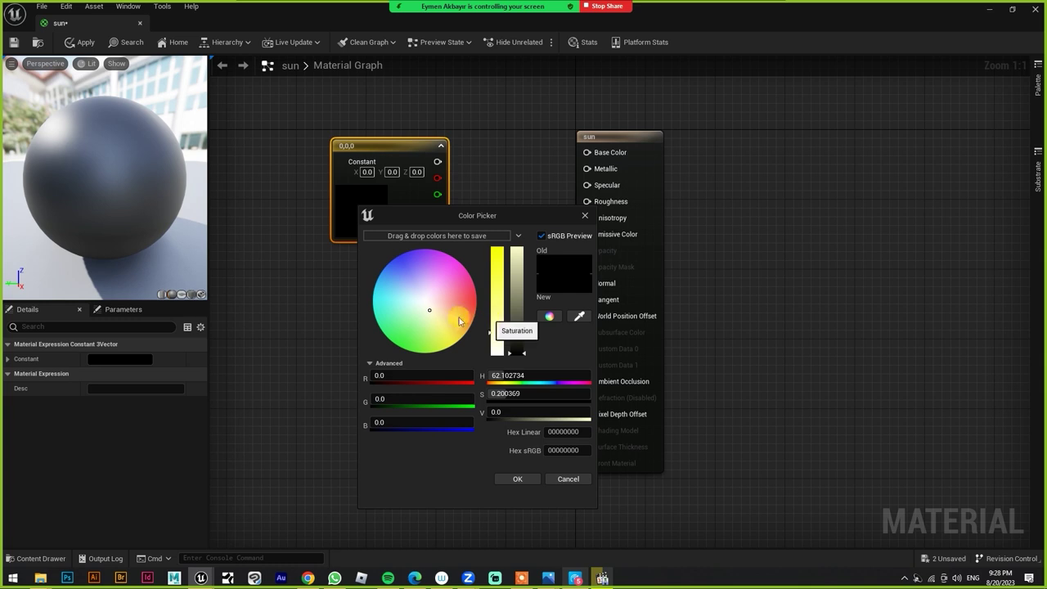
{"action": "left_click", "coordinate": [436, 318]}
{"action": "left_click", "coordinate": [517, 479]}
{"action": "left_click_drag", "start_coordinate": [491, 161], "coordinate": [586, 152]}
Multiply the cream colour by 1 into Emissive Color, save, and close the sun material.
{"action": "mouse_move", "coordinate": [455, 147]}
{"action": "left_mouse_down"}
{"action": "mouse_move", "coordinate": [395, 129]}
{"action": "mouse_move", "coordinate": [496, 221]}
{"action": "left_mouse_up"}
{"action": "left_click_drag", "start_coordinate": [458, 286], "coordinate": [488, 256]}
{"action": "left_click_drag", "start_coordinate": [512, 239], "coordinate": [586, 234]}
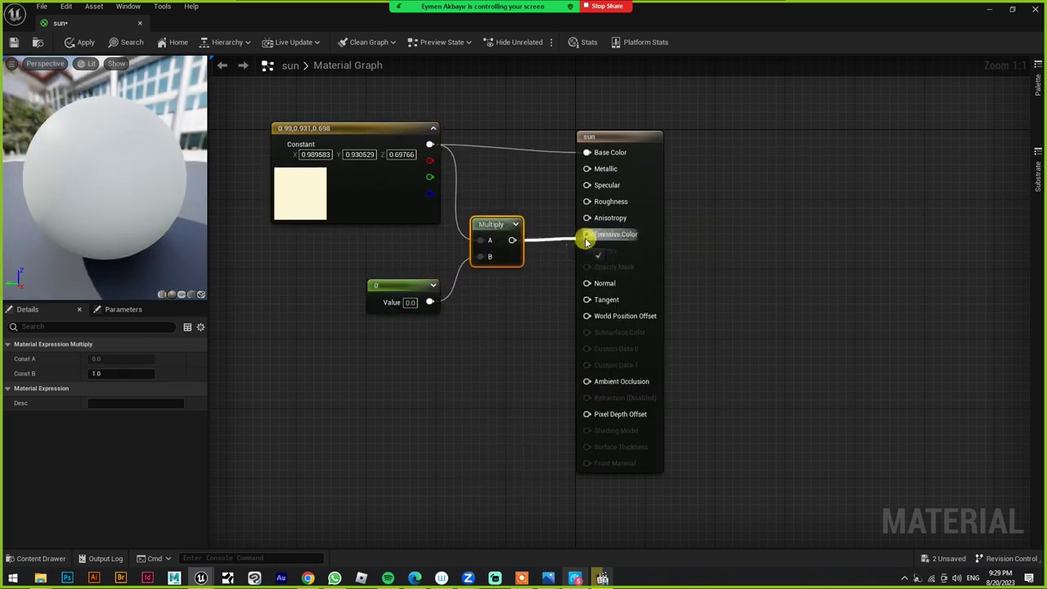
{"action": "double_click", "coordinate": [410, 301]}
{"action": "type", "text": "1"}
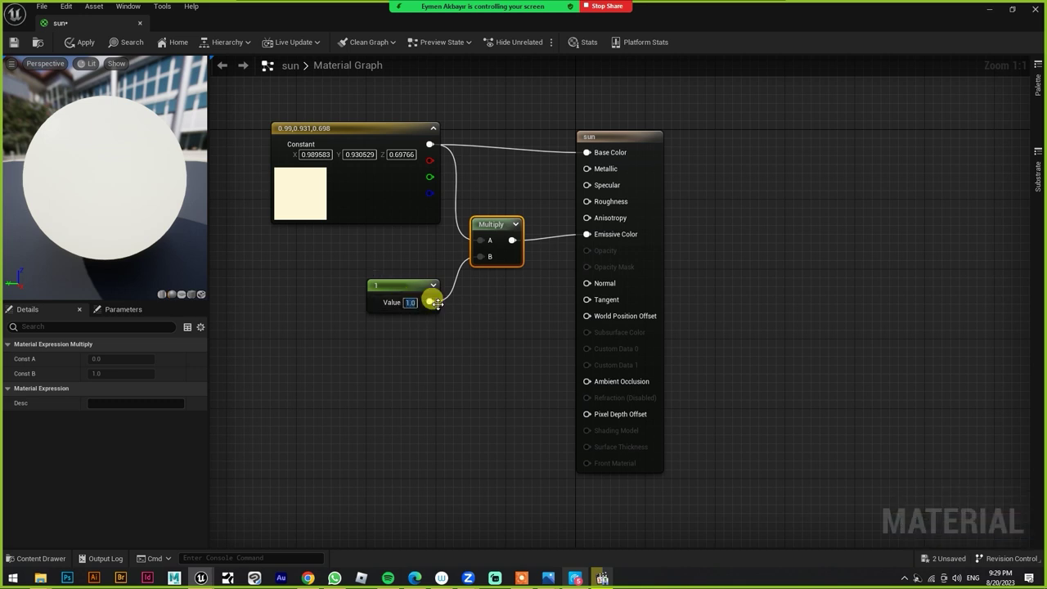
{"action": "key", "text": "ctrl+s"}
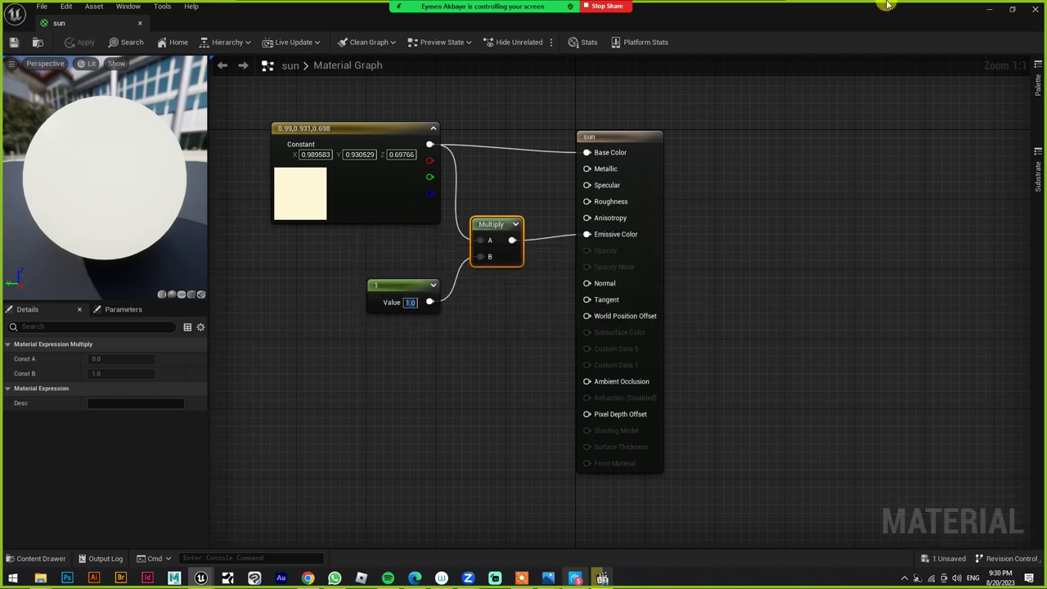
{"action": "left_click", "coordinate": [988, 8]}
{"action": "left_click", "coordinate": [42, 6]}
Save all, then give the point light 0.3 cd, raise it higher and dim it to about 0.1.
{"action": "left_click", "coordinate": [73, 133]}
{"action": "left_click", "coordinate": [486, 323]}
{"action": "key", "text": "Return"}
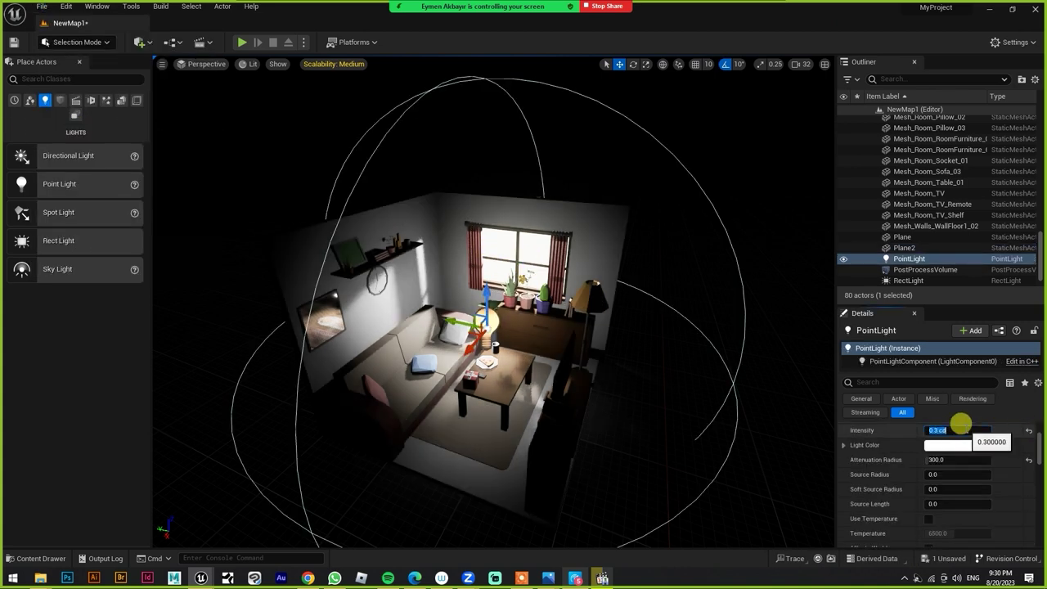
{"action": "left_click_drag", "start_coordinate": [485, 303], "coordinate": [471, 260]}
{"action": "mouse_move", "coordinate": [946, 459]}
{"action": "left_mouse_down"}
{"action": "mouse_move", "coordinate": [957, 460]}
{"action": "mouse_move", "coordinate": [952, 422]}
{"action": "left_mouse_up"}
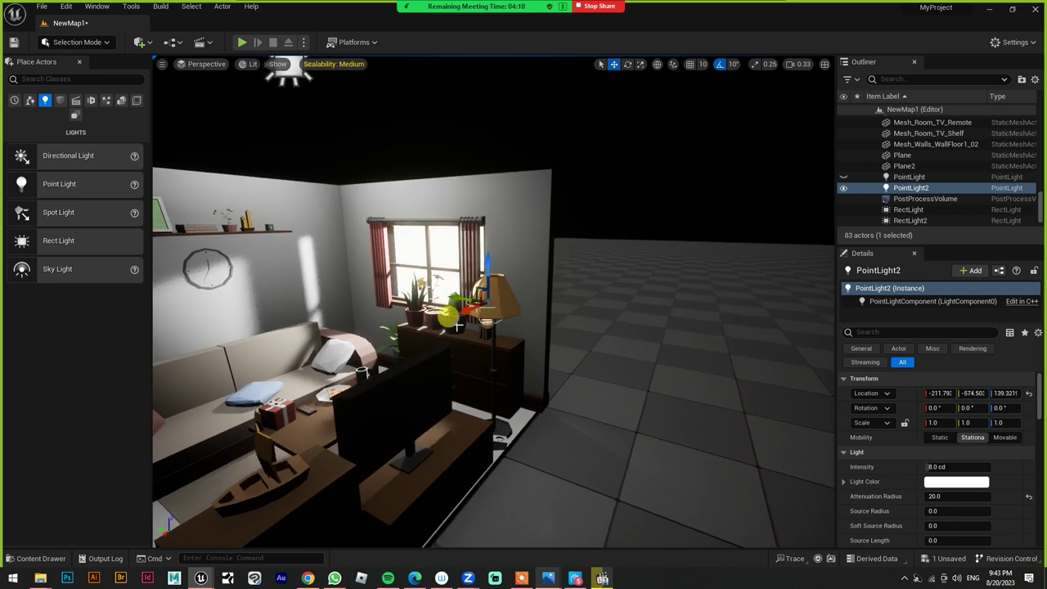
Inspect the lamp mesh and select its M_LowPolyInterior_01 material.
{"action": "right_click_drag", "start_coordinate": [458, 326], "coordinate": [482, 311]}
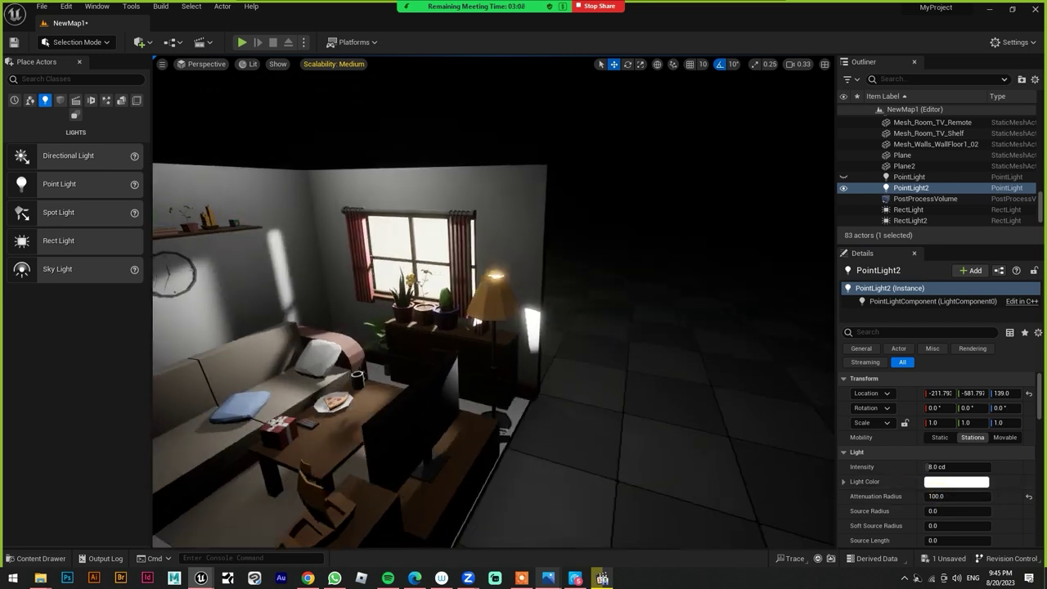
{"action": "scroll", "coordinate": [936, 458], "scroll_direction": "down", "scroll_amount": 2}
{"action": "double_click", "coordinate": [937, 404]}
{"action": "left_click", "coordinate": [938, 142]}
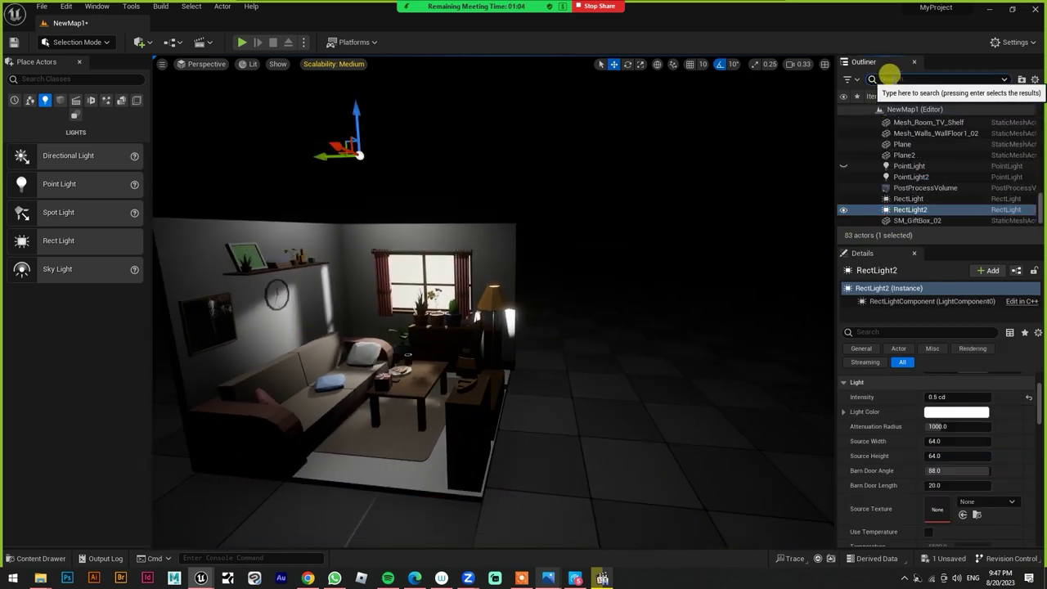
Set the PostProcessVolume's Exposure Compensation to 15.
{"action": "left_click_drag", "start_coordinate": [1038, 397], "coordinate": [1039, 413]}
{"action": "left_click", "coordinate": [935, 468]}
{"action": "type", "text": "15"}
{"action": "key", "text": "Return"}
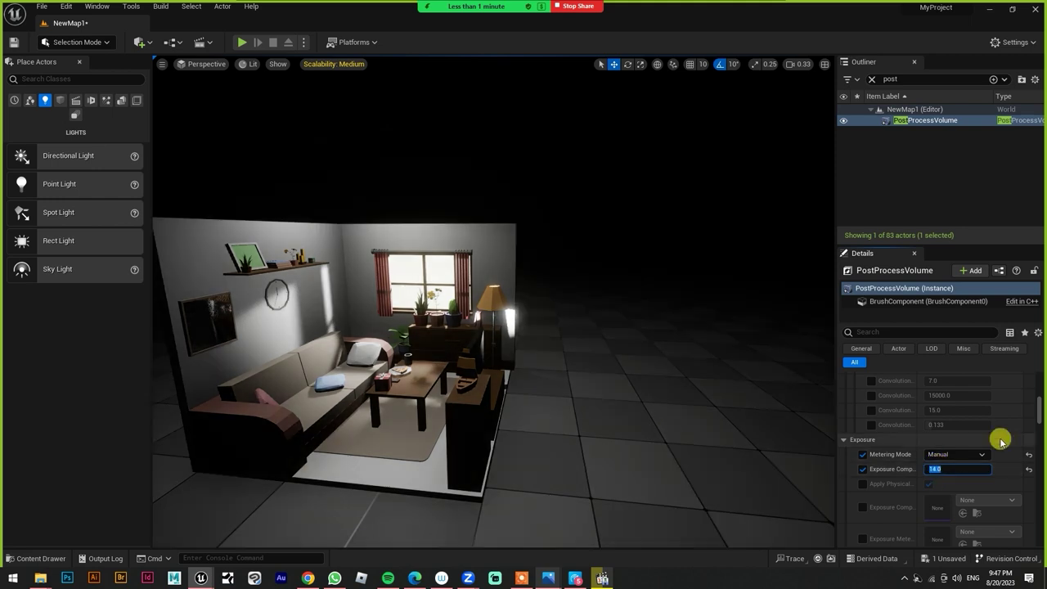
Set the viewport scalability to Cinematic.
{"action": "left_click", "coordinate": [248, 63]}
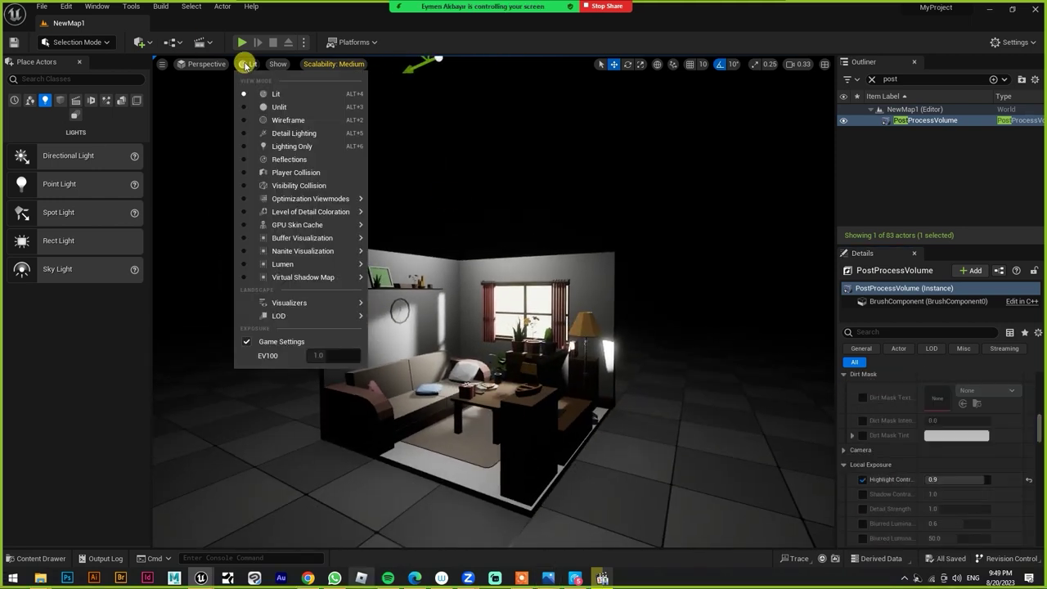
{"action": "mouse_move", "coordinate": [274, 256]}
{"action": "left_click", "coordinate": [334, 64]}
{"action": "left_click", "coordinate": [483, 80]}
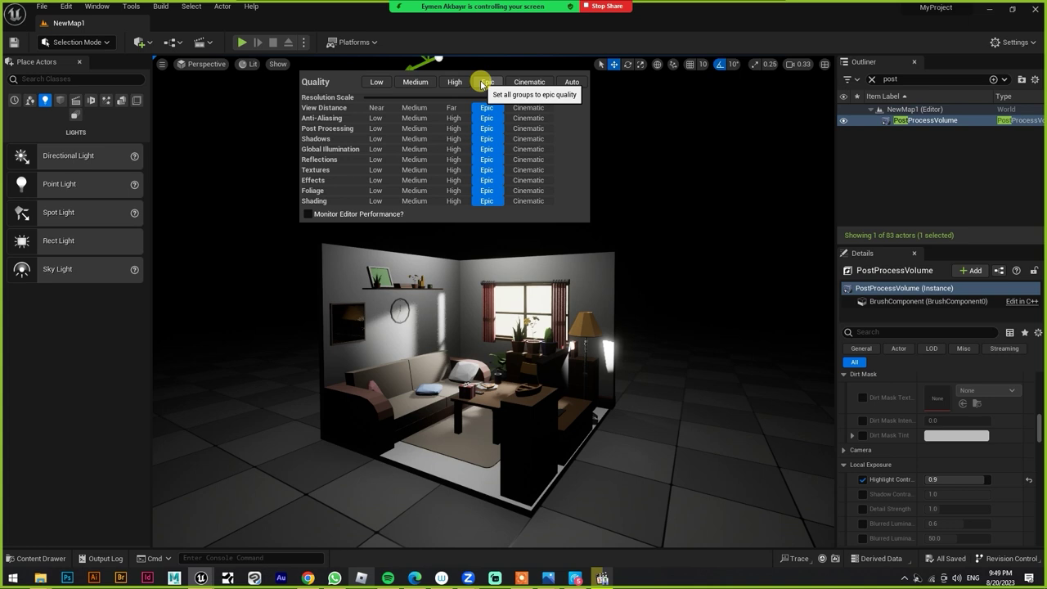
{"action": "left_click", "coordinate": [529, 80]}
{"action": "left_click", "coordinate": [987, 431]}
Revisit the exposure compensation value, then filter the Outliner for 'post'.
{"action": "left_click_drag", "start_coordinate": [1039, 429], "coordinate": [1041, 398]}
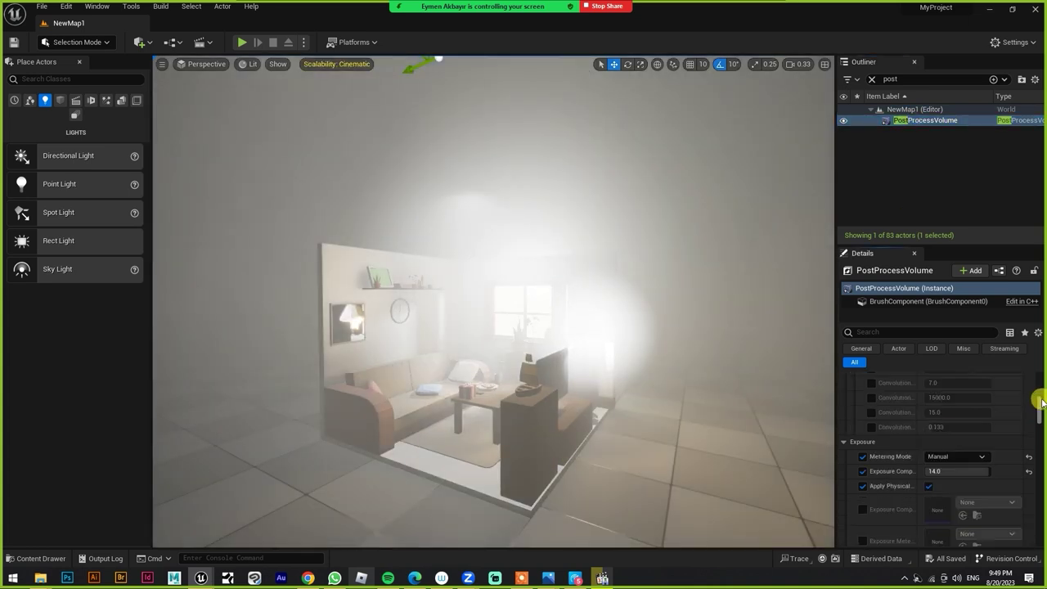
{"action": "scroll", "coordinate": [955, 395], "scroll_direction": "down", "scroll_amount": 5}
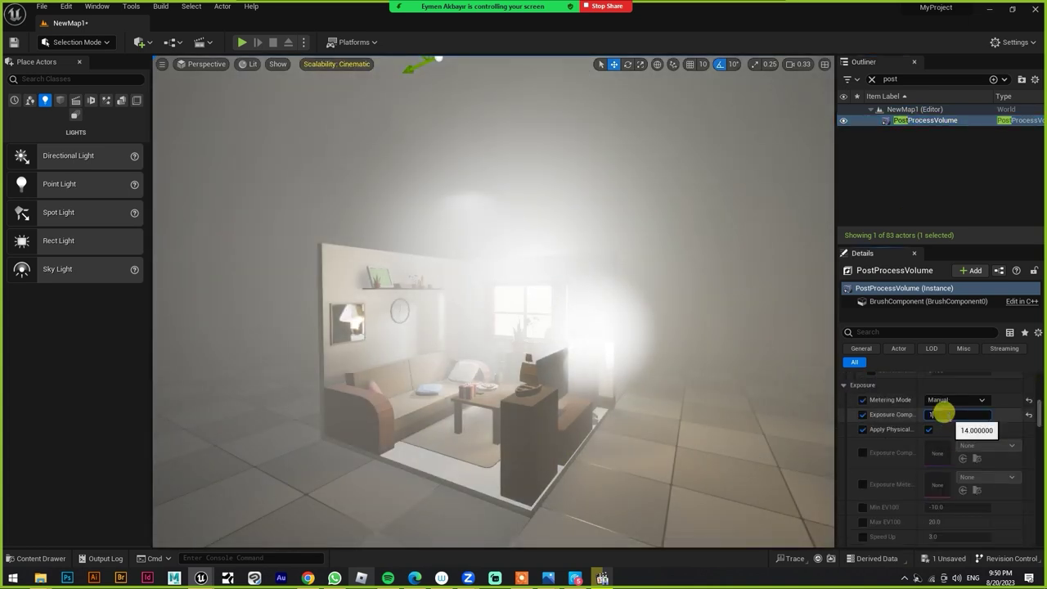
{"action": "left_click", "coordinate": [948, 413]}
{"action": "scroll", "coordinate": [860, 485], "scroll_direction": "up", "scroll_amount": 10}
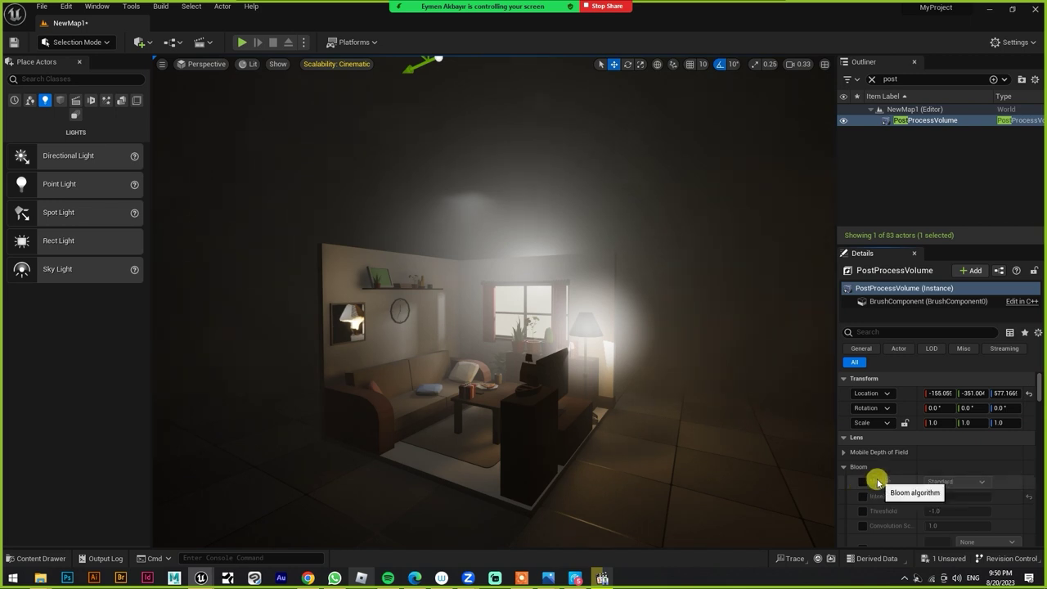
{"action": "left_click", "coordinate": [872, 78]}
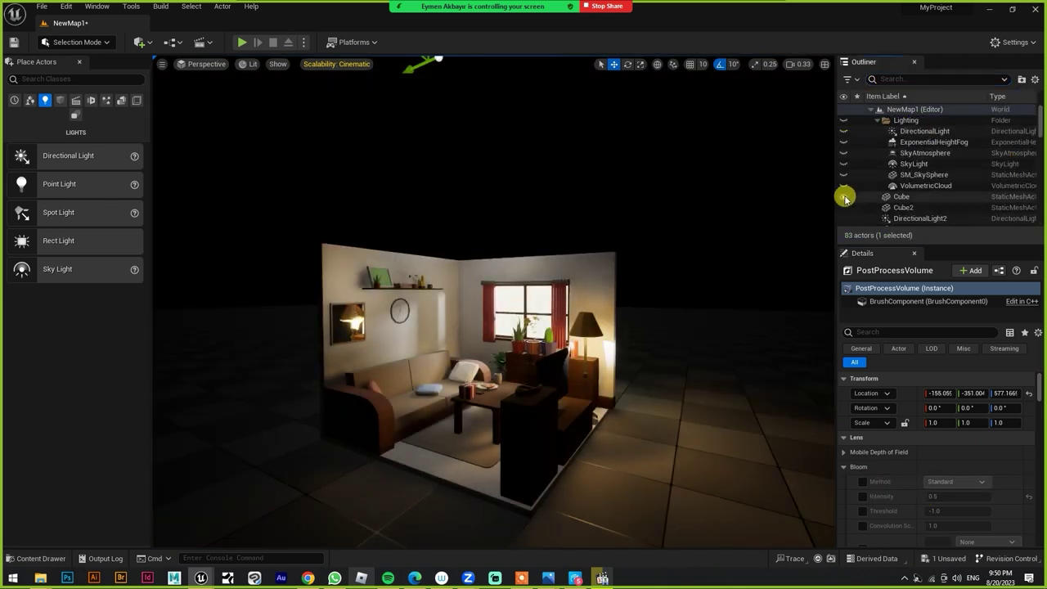
{"action": "left_click", "coordinate": [893, 78]}
{"action": "type", "text": "post"}
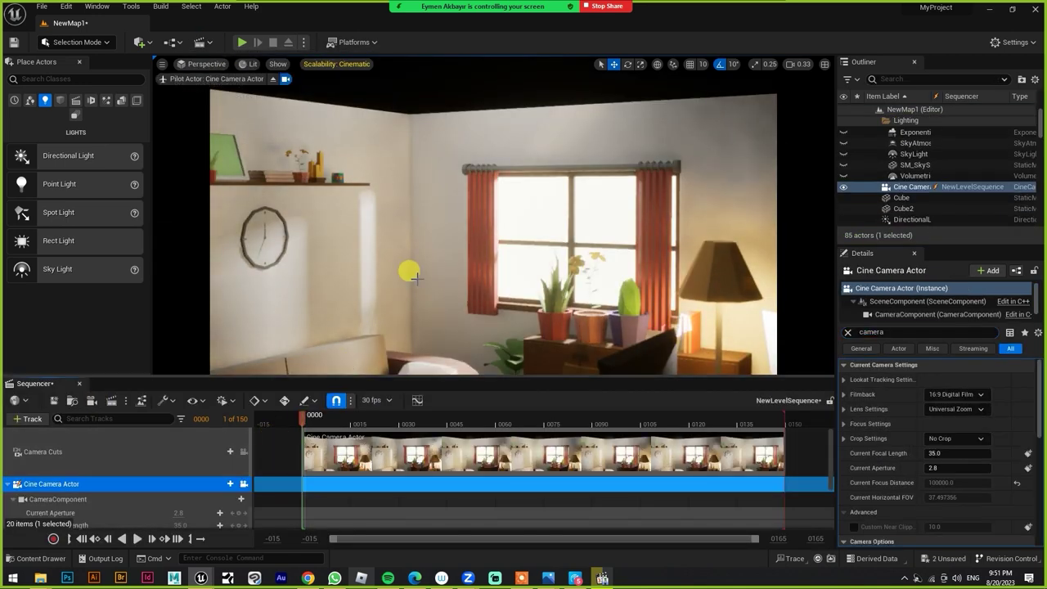
Shrink the Sequencer to enlarge the viewport and save all work.
{"action": "scroll", "coordinate": [412, 275], "scroll_direction": "down", "scroll_amount": 5}
{"action": "left_click_drag", "start_coordinate": [409, 377], "coordinate": [392, 478]}
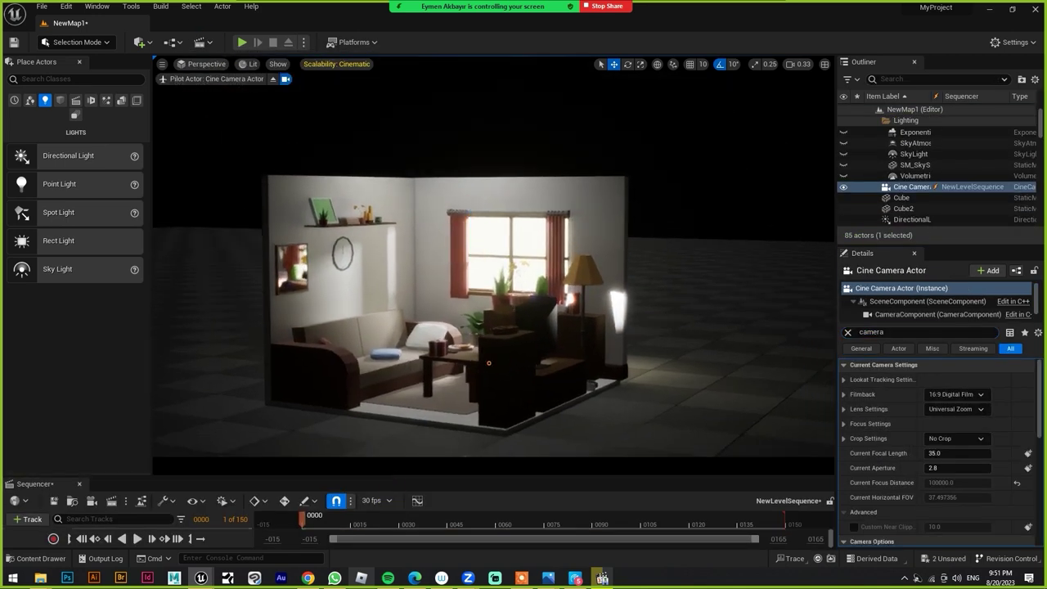
{"action": "left_click", "coordinate": [41, 6]}
{"action": "left_click", "coordinate": [62, 130]}
Search Project Settings for 'path', then close it.
{"action": "left_click", "coordinate": [66, 6]}
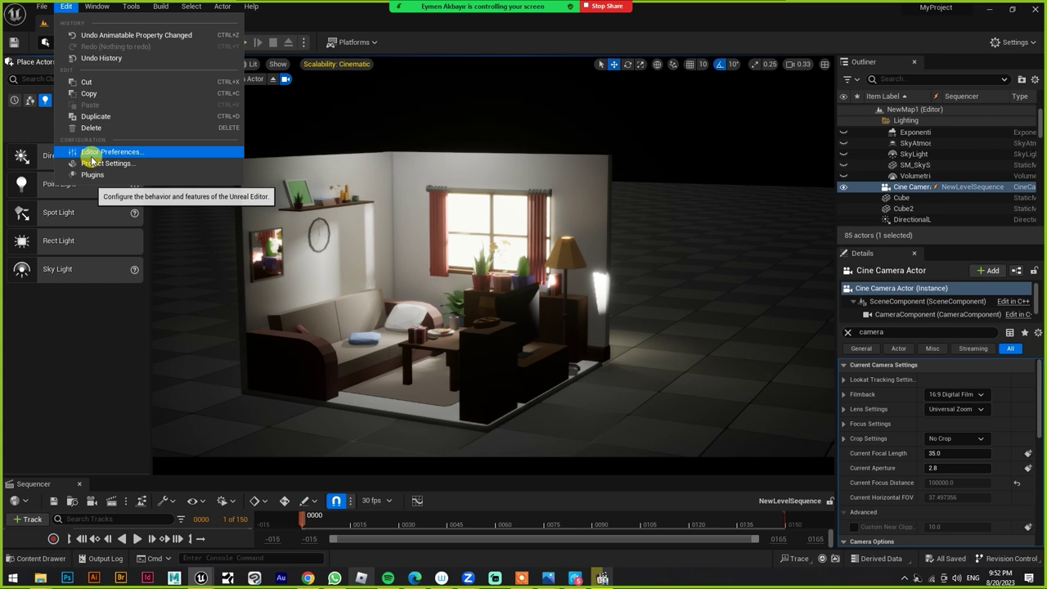
{"action": "left_click", "coordinate": [82, 161]}
{"action": "type", "text": "path"}
{"action": "scroll", "coordinate": [561, 420], "scroll_direction": "down", "scroll_amount": 5}
{"action": "left_click", "coordinate": [305, 109]}
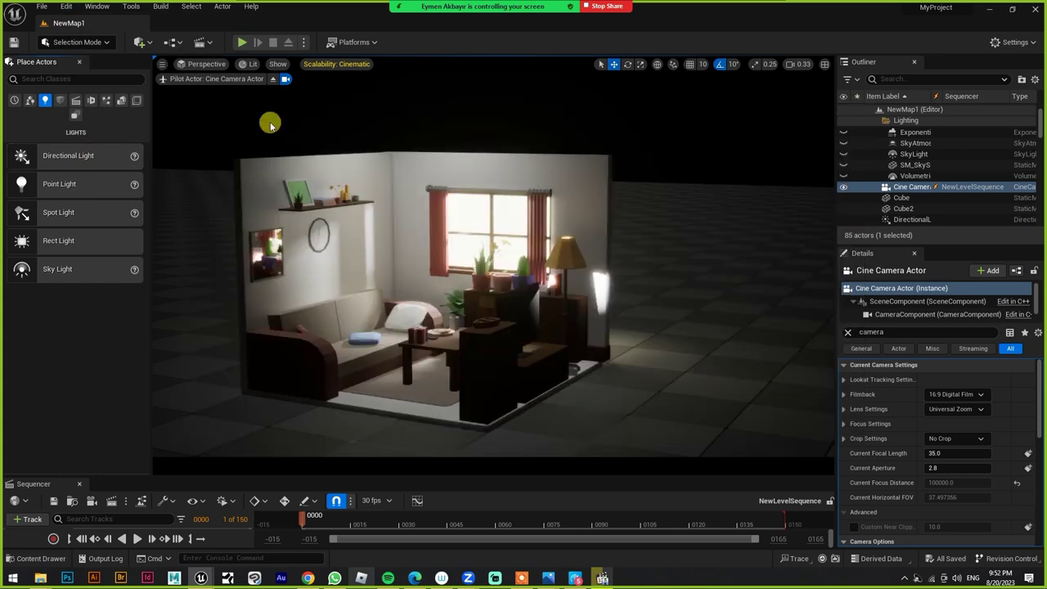
Look through the Plugins list, then reopen Project Settings.
{"action": "left_click", "coordinate": [248, 63]}
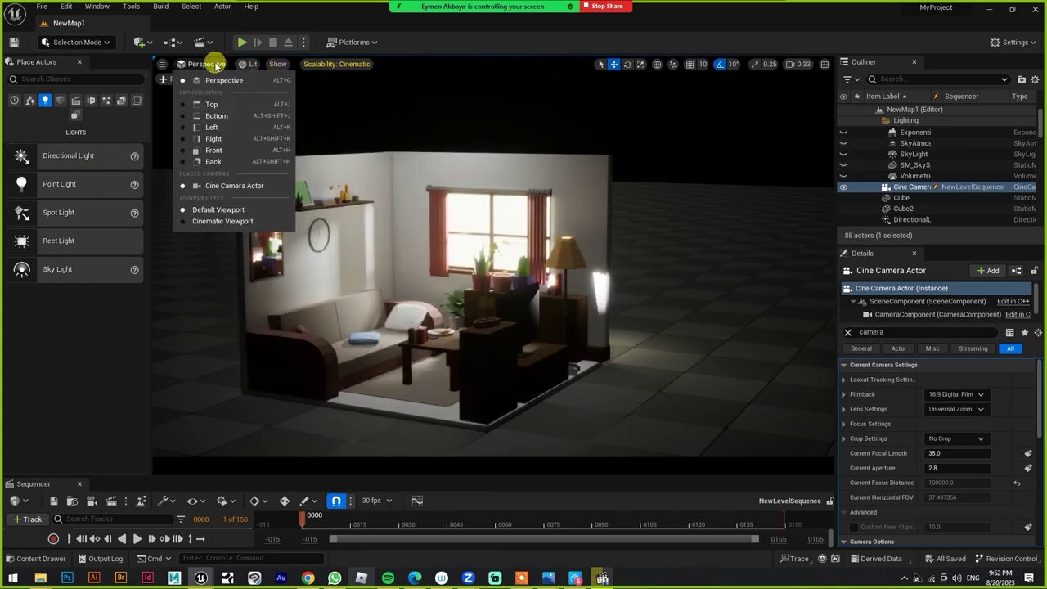
{"action": "mouse_move", "coordinate": [206, 64]}
{"action": "left_click", "coordinate": [67, 6]}
{"action": "left_click", "coordinate": [104, 169]}
{"action": "left_click", "coordinate": [305, 79]}
{"action": "left_click", "coordinate": [66, 6]}
{"action": "left_click", "coordinate": [82, 157]}
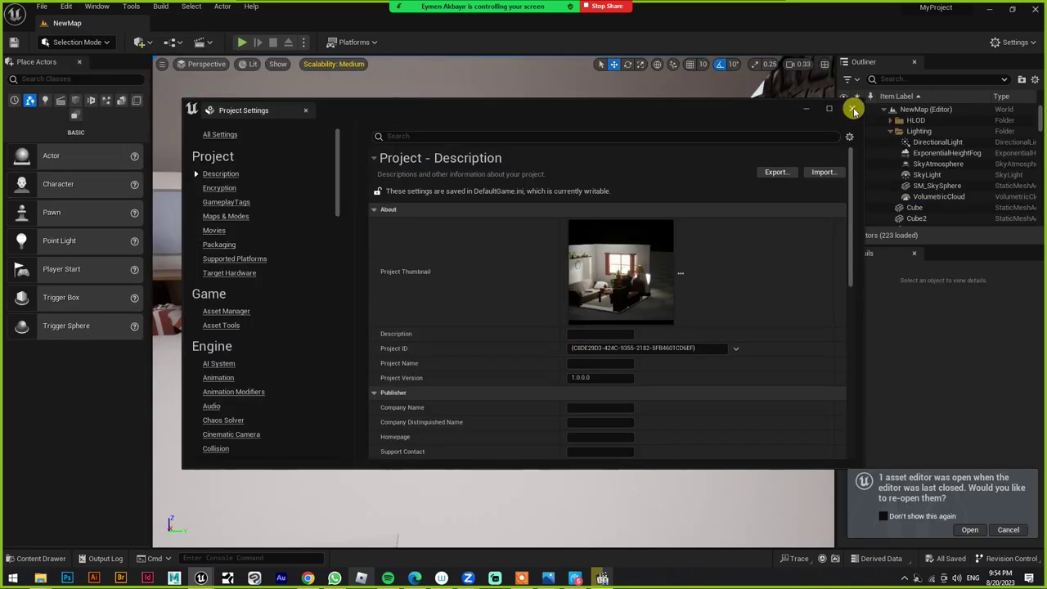
Close Project Settings and delete SM_SkySphere from the level.
{"action": "left_click", "coordinate": [852, 110]}
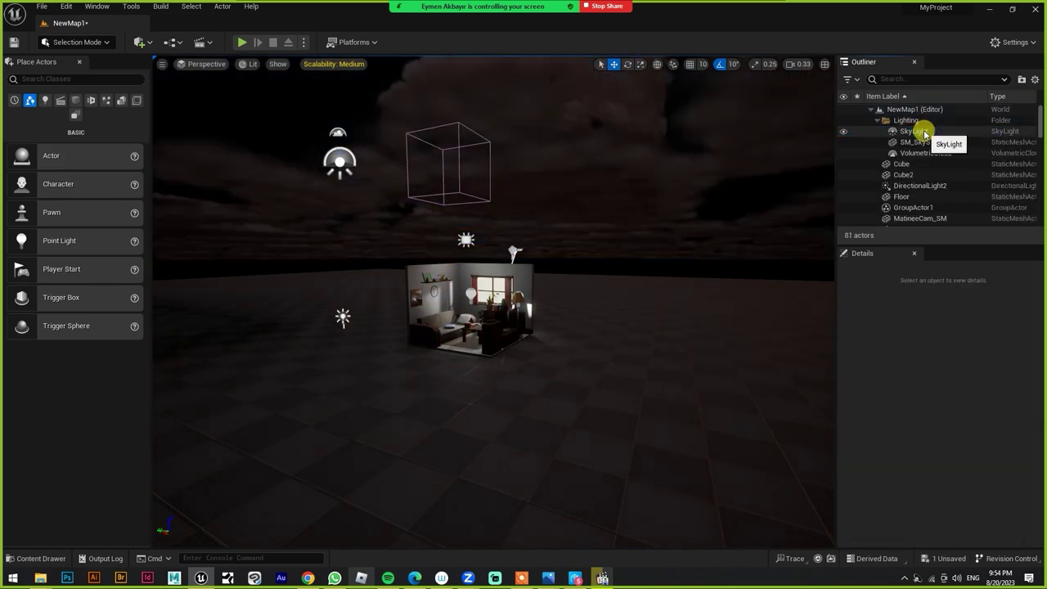
{"action": "left_click", "coordinate": [924, 133]}
{"action": "left_click", "coordinate": [919, 141]}
{"action": "key", "text": "Delete"}
{"action": "left_click", "coordinate": [923, 141]}
Open NewLevelSequence and set the viewport scalability to Cinematic.
{"action": "left_click", "coordinate": [198, 42]}
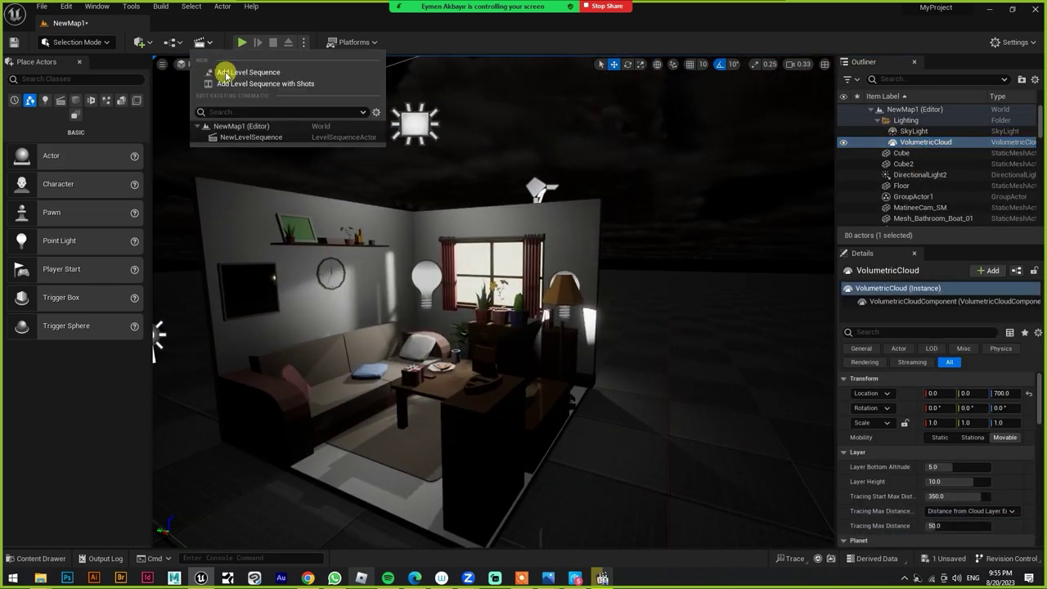
{"action": "left_click", "coordinate": [226, 73]}
{"action": "left_click", "coordinate": [187, 64]}
{"action": "left_click", "coordinate": [458, 85]}
{"action": "left_click", "coordinate": [244, 65]}
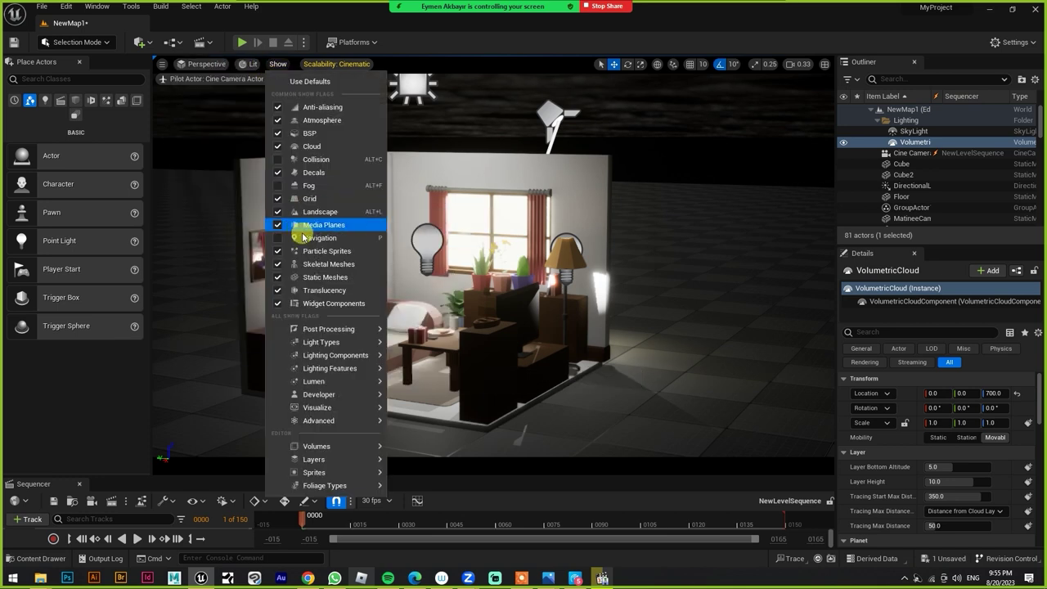
Browse the Build menu without running anything.
{"action": "left_click", "coordinate": [160, 6]}
{"action": "left_click", "coordinate": [161, 6]}
{"action": "left_click", "coordinate": [160, 5]}
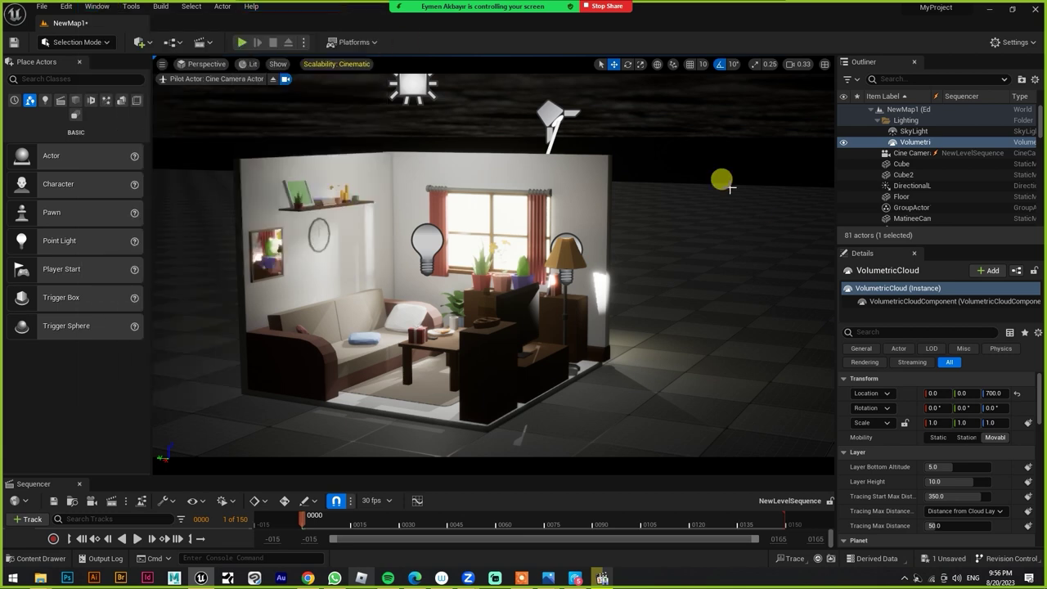
{"action": "left_click", "coordinate": [725, 182]}
Select the wall pieces and Floor, then enlarge Sequencer to show its tracks.
{"action": "mouse_move", "coordinate": [580, 257]}
{"action": "left_mouse_down", "text": "alt"}
{"action": "mouse_move", "coordinate": [427, 402]}
{"action": "mouse_move", "coordinate": [633, 186]}
{"action": "left_mouse_up", "text": "alt"}
{"action": "left_click", "coordinate": [427, 402]}
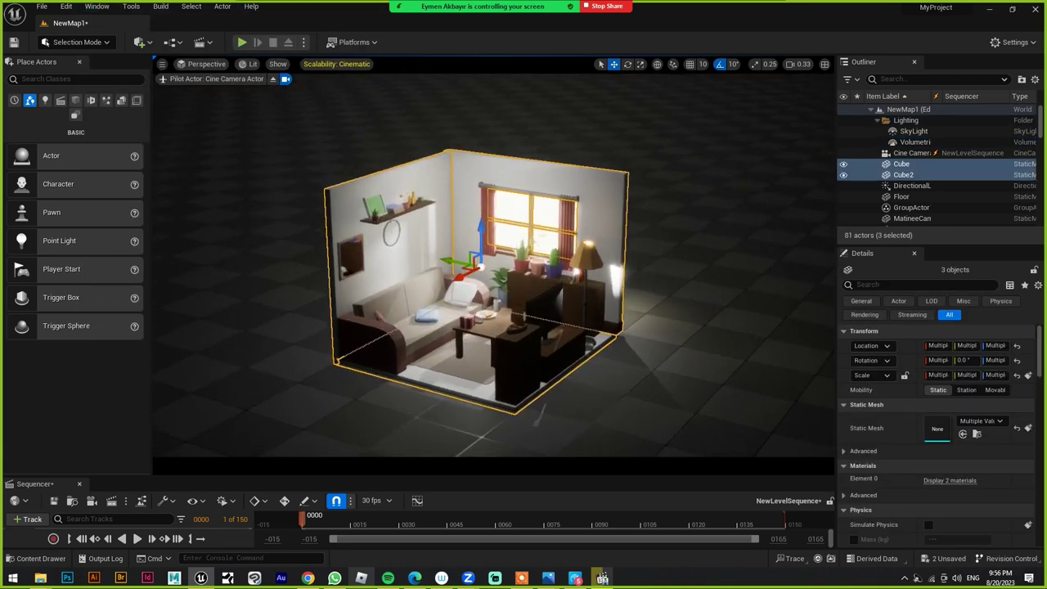
{"action": "left_click", "coordinate": [513, 357]}
{"action": "left_click", "coordinate": [41, 557]}
{"action": "left_click", "coordinate": [41, 557]}
{"action": "left_click_drag", "start_coordinate": [109, 471], "coordinate": [109, 385]}
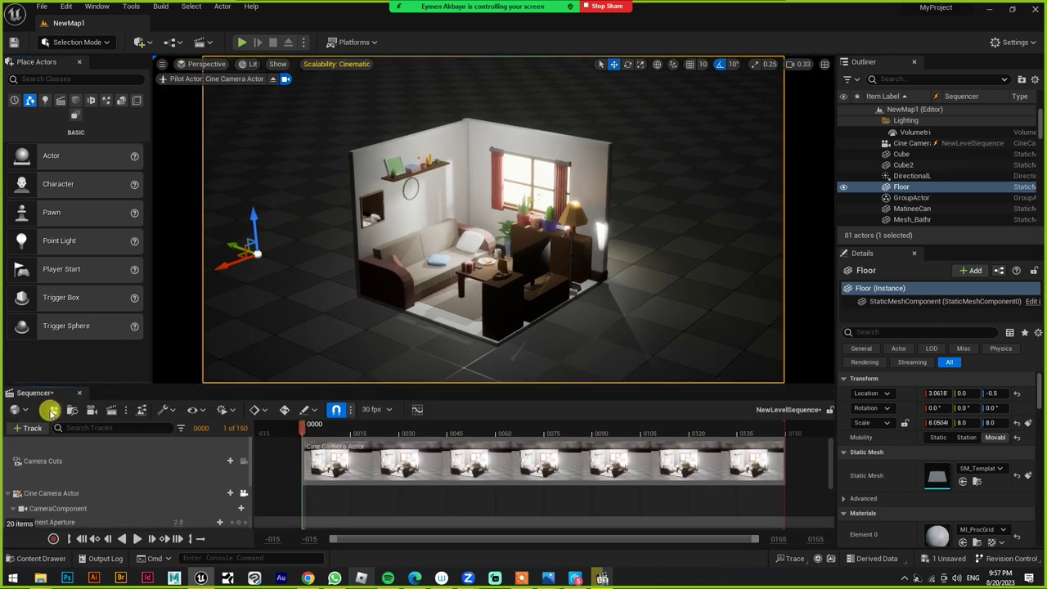
Set the PostProcessVolume's Lumen scene lighting quality to 2.0 and save with Ctrl+S.
{"action": "left_click", "coordinate": [52, 493]}
{"action": "scroll", "coordinate": [632, 235], "scroll_direction": "up", "scroll_amount": 5}
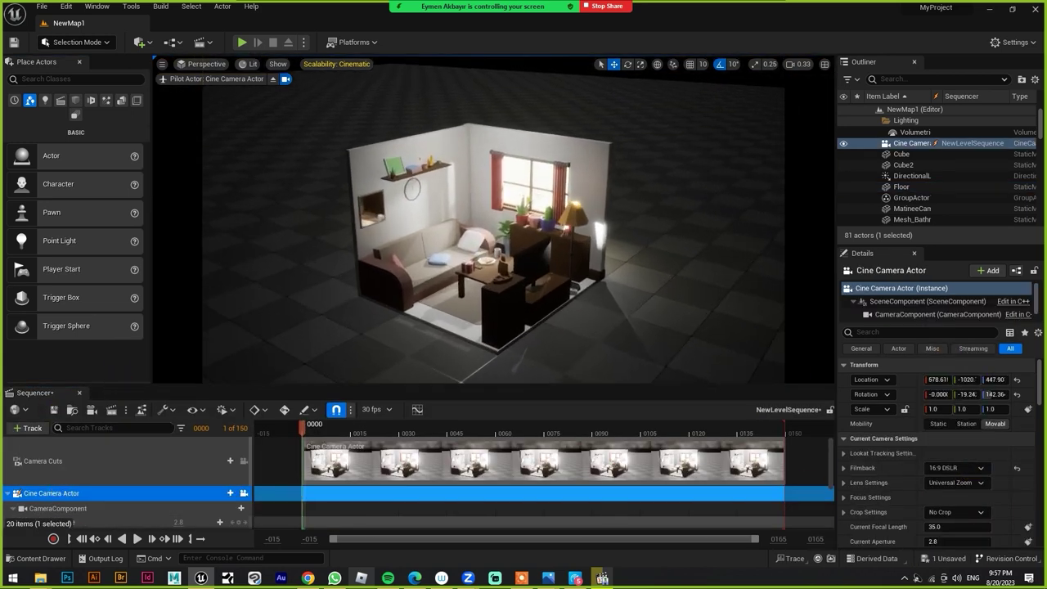
{"action": "scroll", "coordinate": [857, 507], "scroll_direction": "down", "scroll_amount": 10}
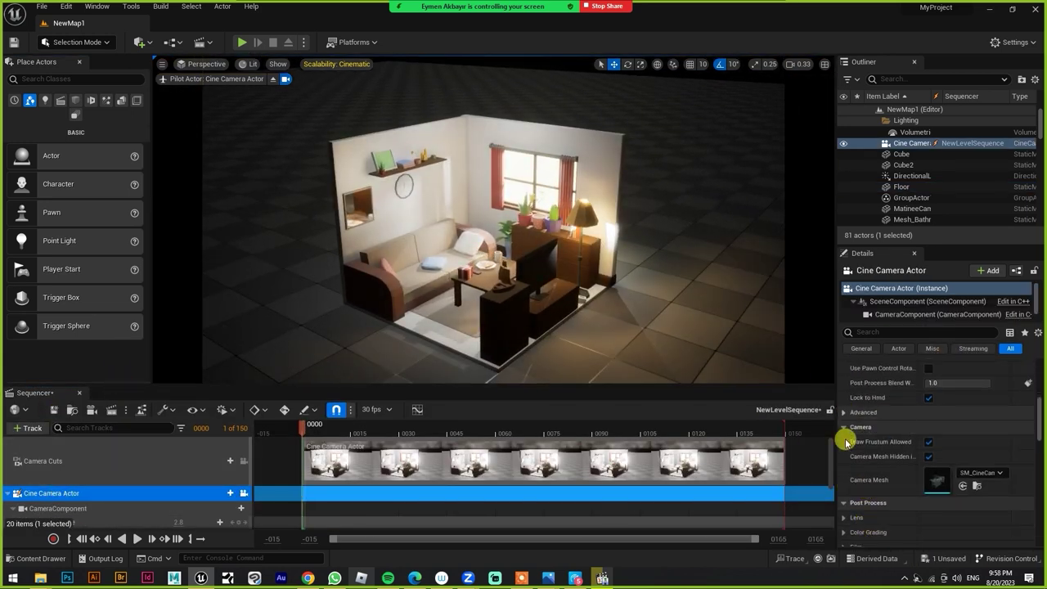
{"action": "left_click", "coordinate": [899, 79]}
{"action": "type", "text": "post"}
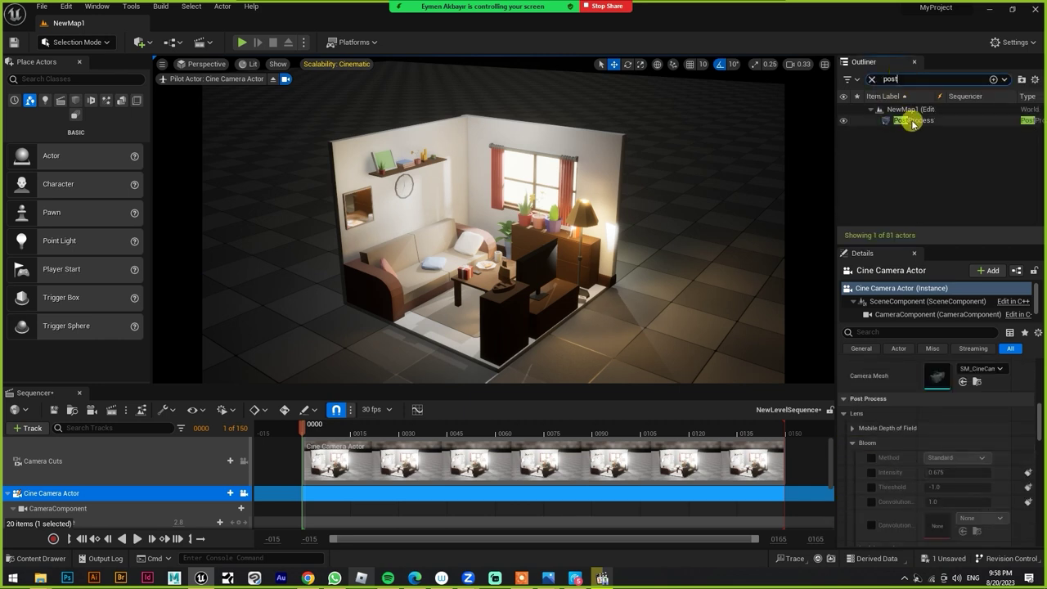
{"action": "left_click", "coordinate": [914, 120]}
{"action": "scroll", "coordinate": [1037, 432], "scroll_direction": "down", "scroll_amount": 2}
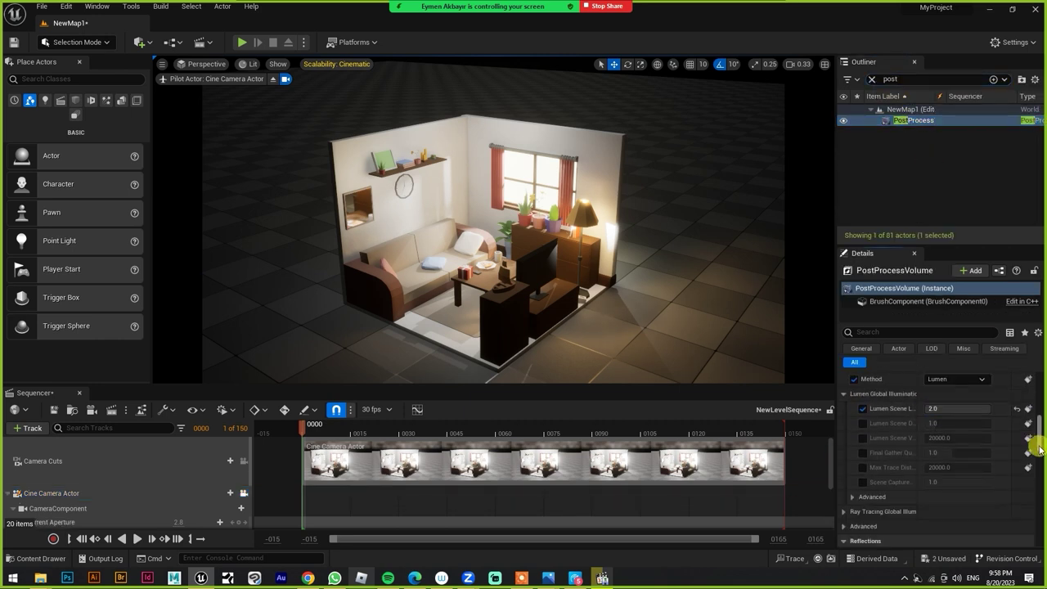
{"action": "scroll", "coordinate": [852, 520], "scroll_direction": "down", "scroll_amount": 6}
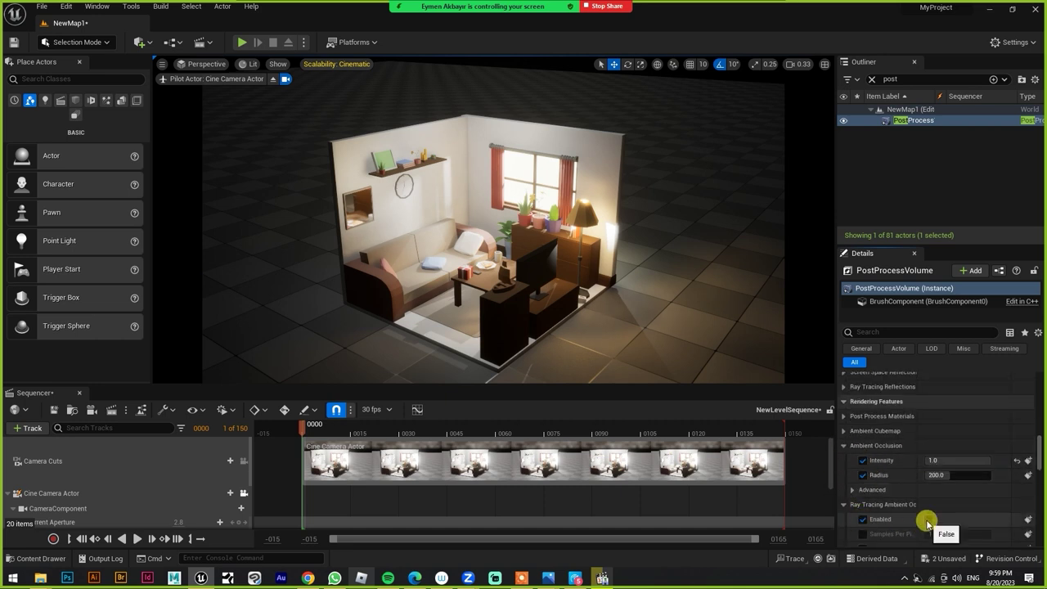
{"action": "scroll", "coordinate": [1030, 464], "scroll_direction": "down", "scroll_amount": 10}
{"action": "key", "text": "ctrl+s"}
Select the RectLight and filter its Details for 'ray' options.
{"action": "left_click", "coordinate": [871, 78]}
{"action": "type", "text": "rec"}
{"action": "left_click", "coordinate": [907, 131]}
{"action": "left_click", "coordinate": [918, 332]}
{"action": "type", "text": "ray"}
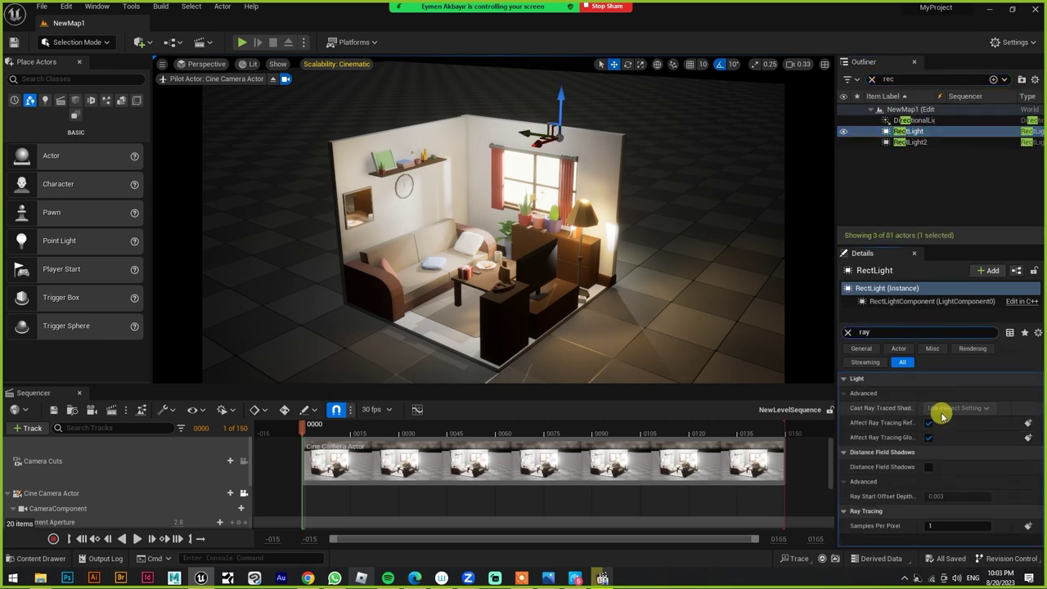
Enable the rendering plugin and restart the editor to apply it.
{"action": "left_click", "coordinate": [912, 120]}
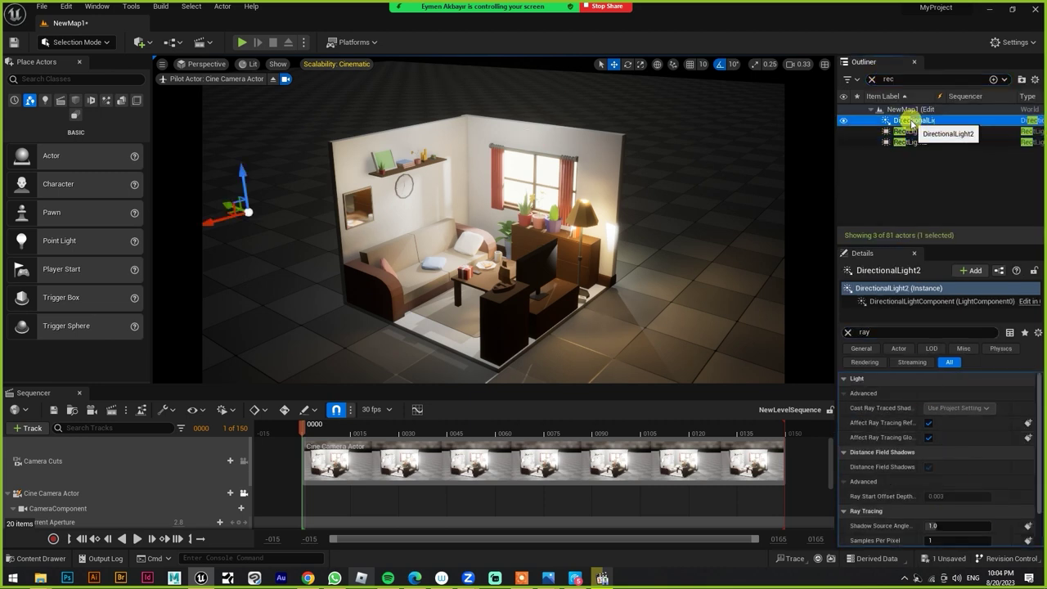
{"action": "left_click", "coordinate": [275, 64]}
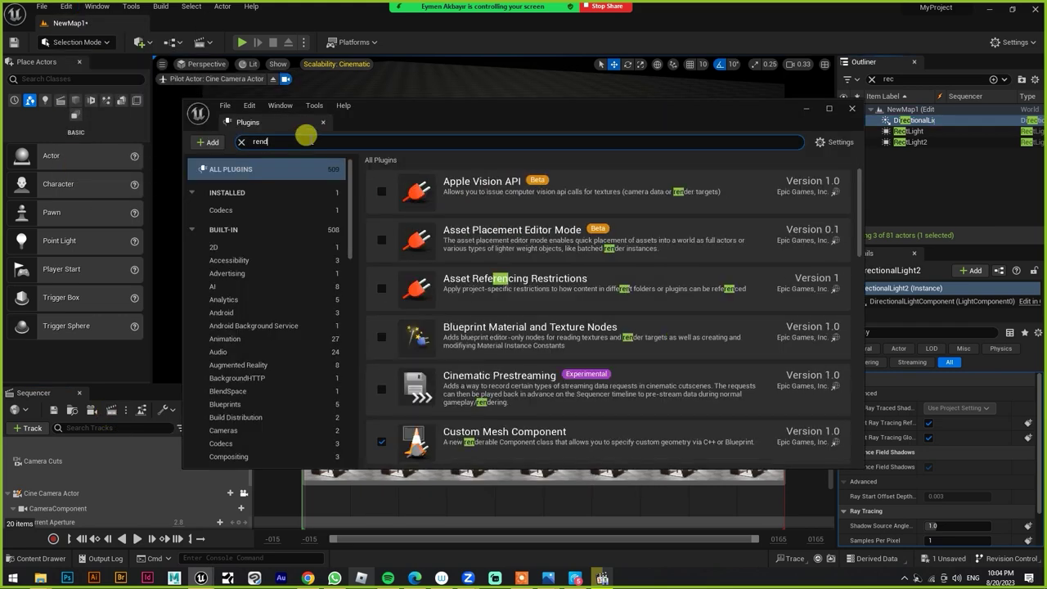
{"action": "type", "text": "er"}
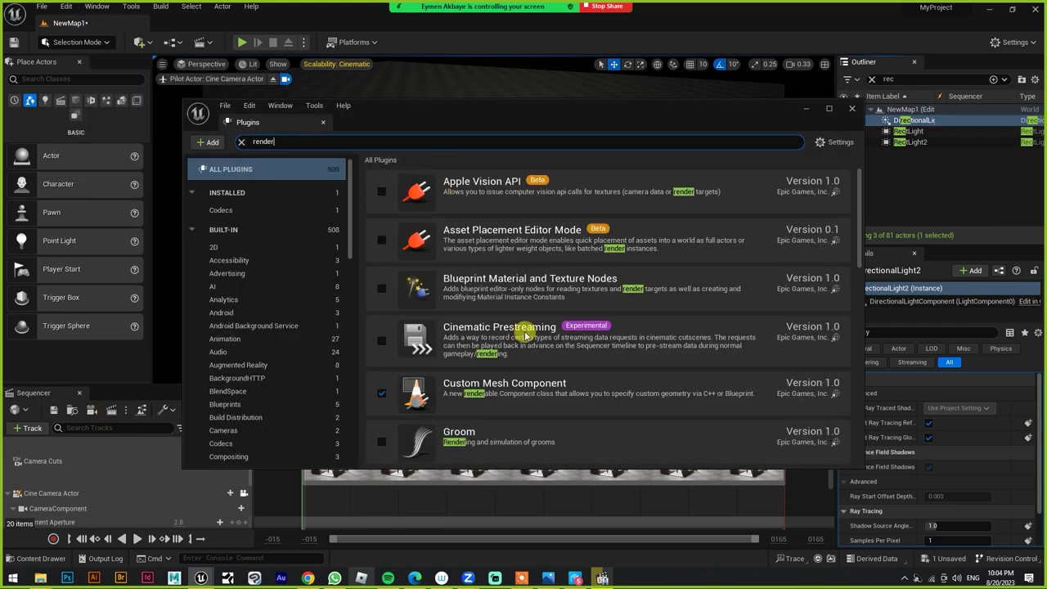
{"action": "scroll", "coordinate": [565, 327], "scroll_direction": "down", "scroll_amount": 3}
{"action": "left_click", "coordinate": [381, 377]}
{"action": "left_click", "coordinate": [816, 444]}
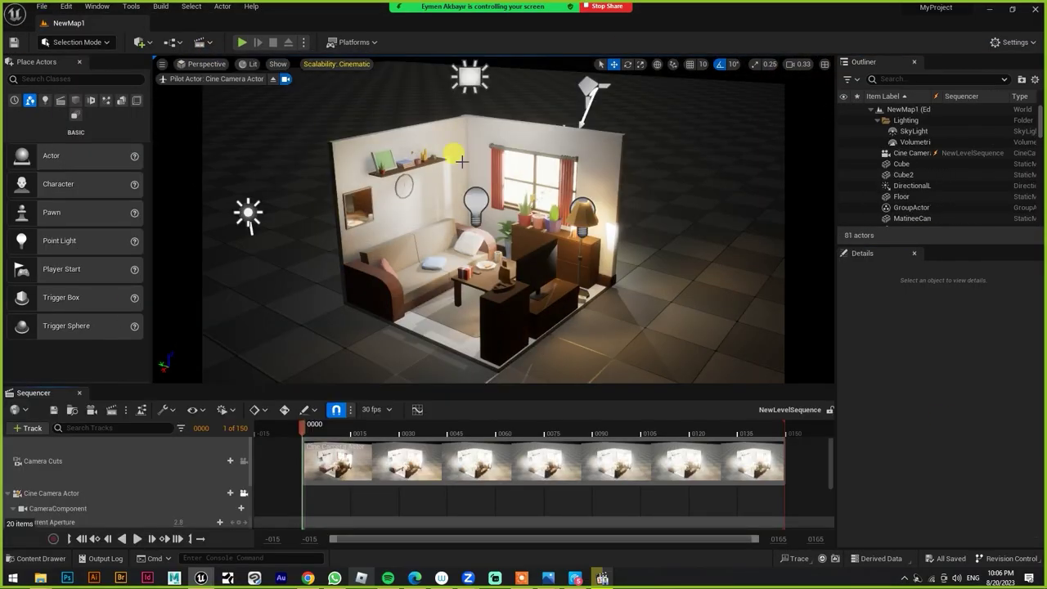
Change the directional light's Indirect Lighting Intensity.
{"action": "left_click", "coordinate": [247, 214]}
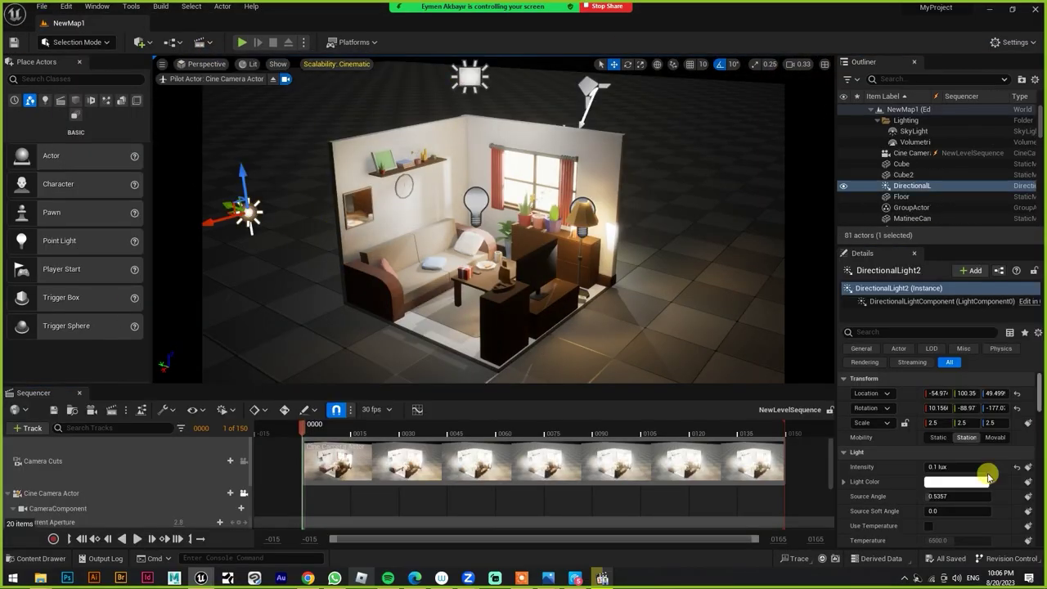
{"action": "scroll", "coordinate": [955, 515], "scroll_direction": "down", "scroll_amount": 5}
{"action": "left_click", "coordinate": [946, 480]}
{"action": "key", "text": "Return"}
Find the PostProcessVolume by searching the Outliner for 'post'.
{"action": "left_click", "coordinate": [887, 78]}
{"action": "type", "text": "post"}
{"action": "key", "text": "Return"}
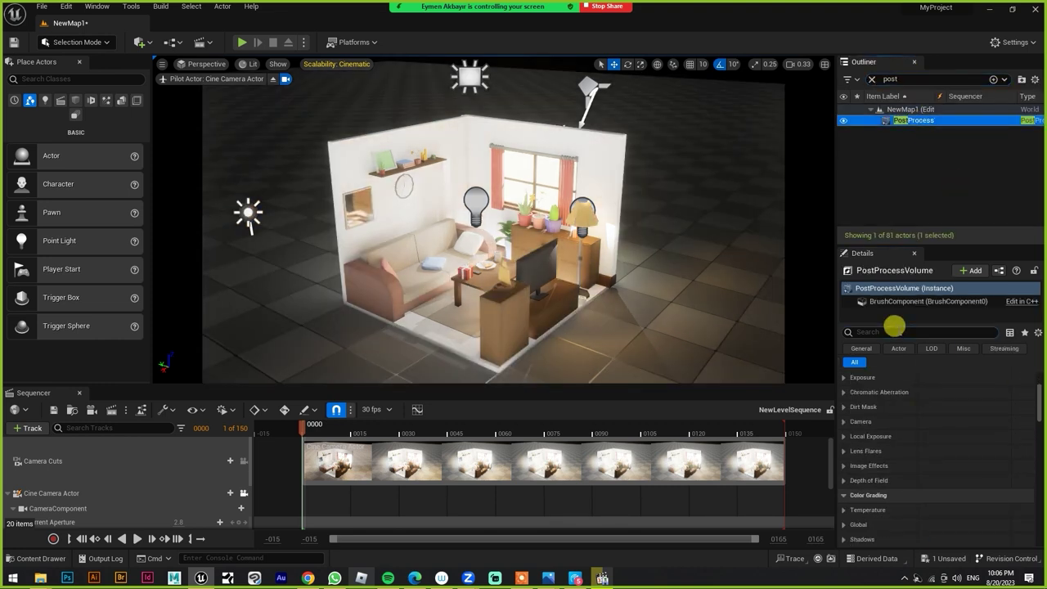
{"action": "type", "text": "expo"}
{"action": "left_click_drag", "start_coordinate": [949, 433], "coordinate": [969, 433]}
Hide RectLight2, then select the point light and the Floor.
{"action": "left_click", "coordinate": [468, 76]}
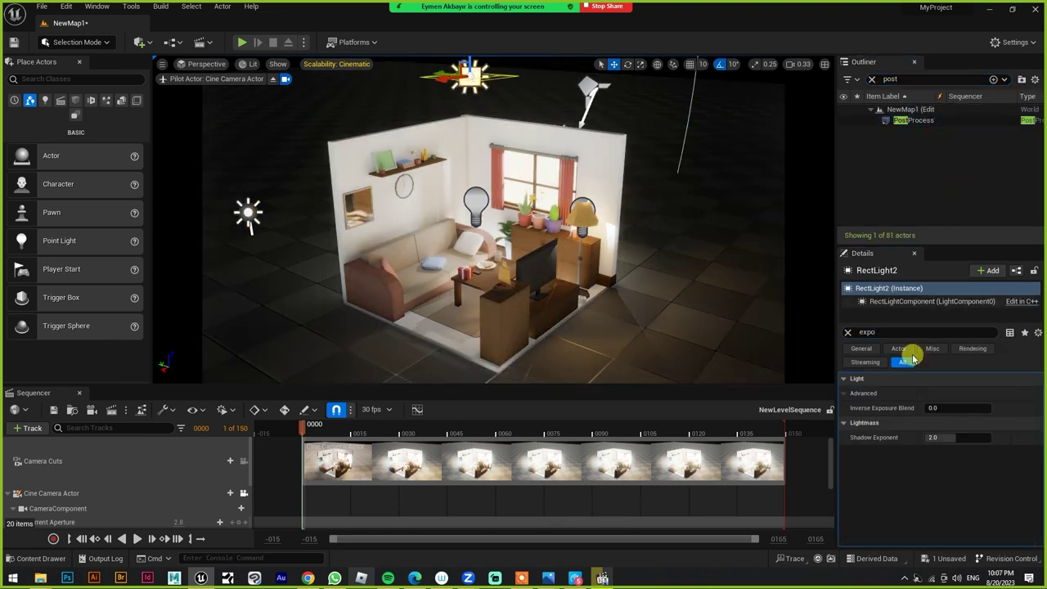
{"action": "left_click", "coordinate": [928, 466]}
{"action": "left_click", "coordinate": [872, 79]}
{"action": "left_click", "coordinate": [843, 198]}
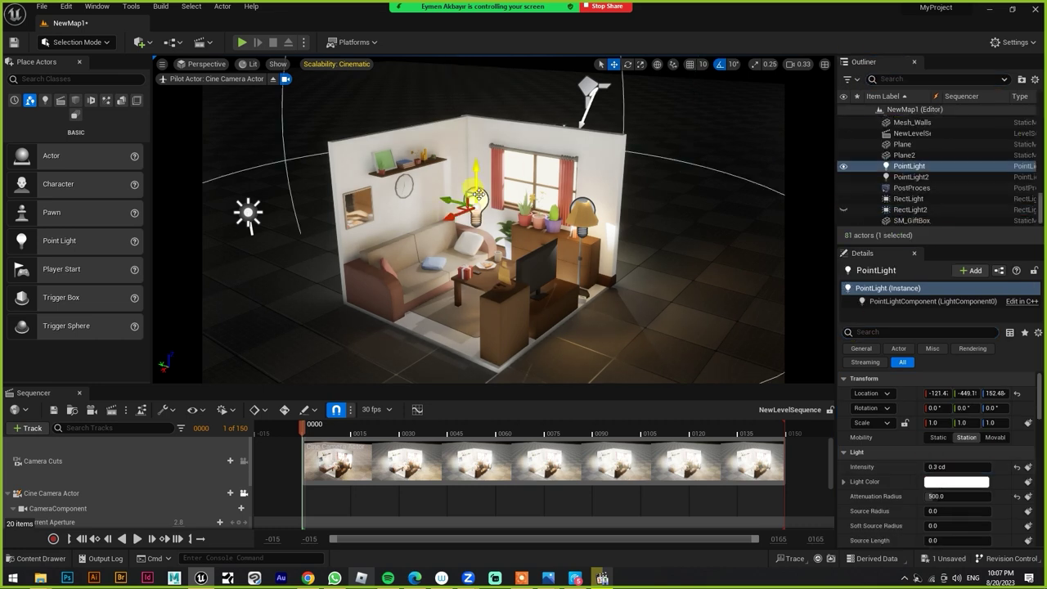
{"action": "left_click", "coordinate": [843, 166]}
{"action": "left_click", "coordinate": [738, 121]}
Set the material constant value to 0.2.
{"action": "left_click", "coordinate": [200, 64]}
{"action": "left_click", "coordinate": [479, 237]}
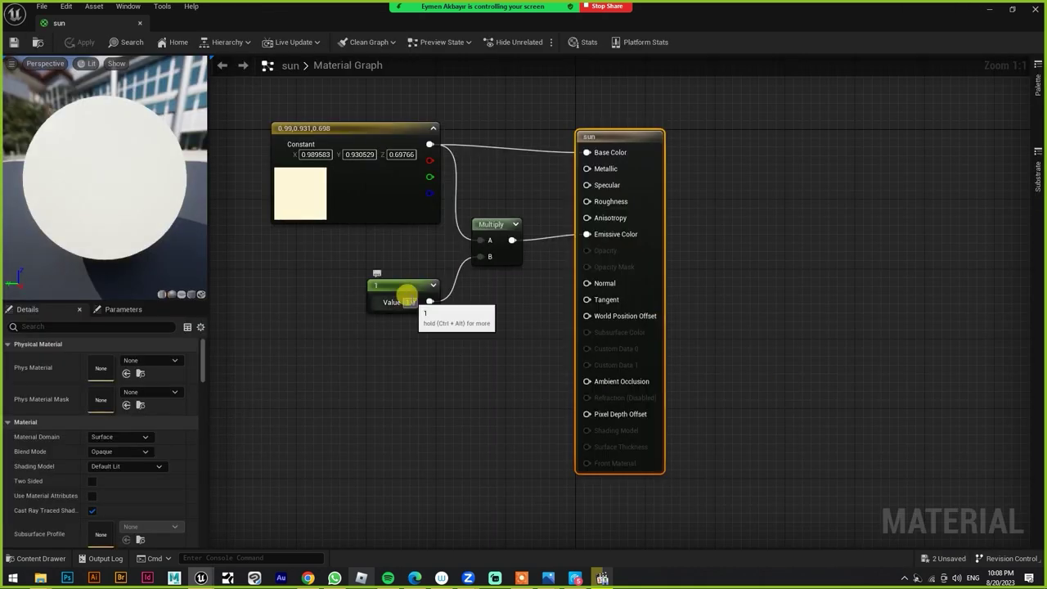
{"action": "type", "text": "0.2"}
{"action": "key", "text": "Return"}
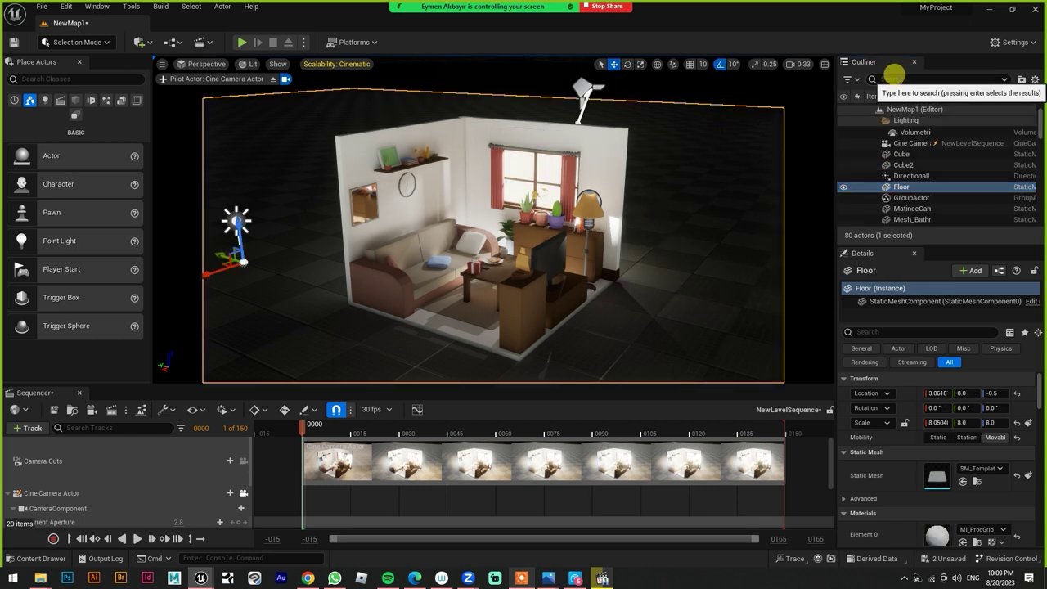
Select the PostProcessVolume and filter its properties for 'bloom'.
{"action": "type", "text": "post"}
{"action": "left_click", "coordinate": [913, 120]}
{"action": "left_click", "coordinate": [937, 331]}
{"action": "type", "text": "bloom"}
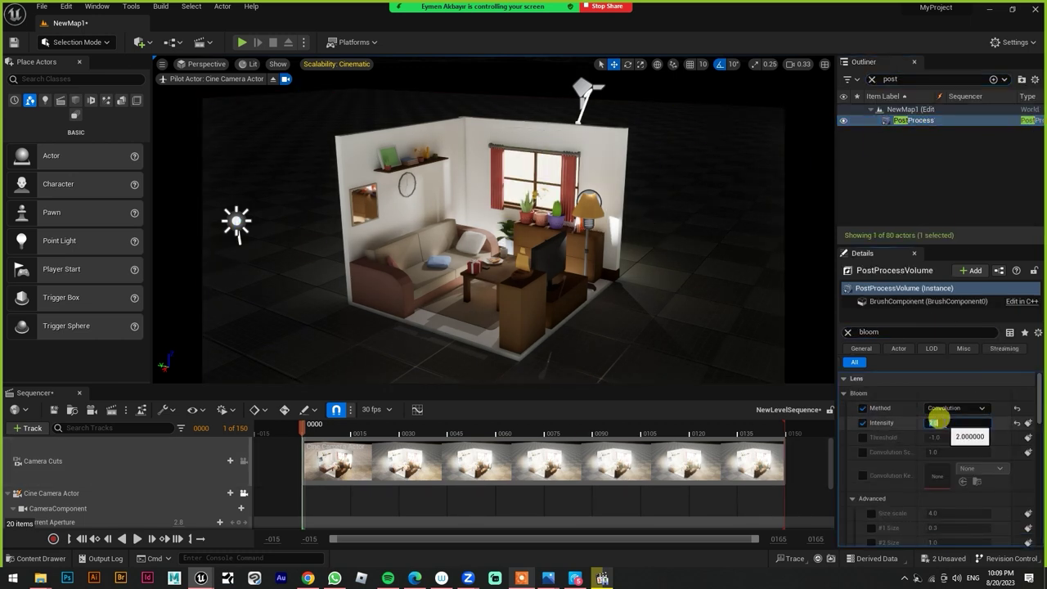
Raise Bloom Intensity to 10 and enable Lens Flares Intensity at 0.1.
{"action": "left_click_drag", "start_coordinate": [938, 419], "coordinate": [936, 420]}
{"action": "double_click", "coordinate": [869, 331]}
{"action": "type", "text": "lens"}
{"action": "left_click_drag", "start_coordinate": [1038, 400], "coordinate": [1039, 500]}
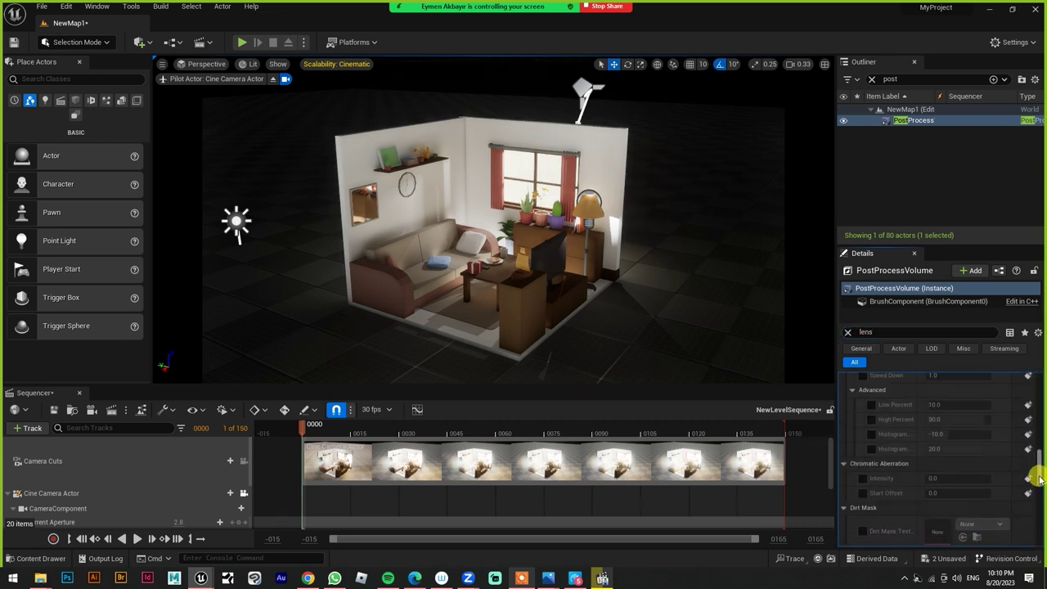
{"action": "left_click", "coordinate": [862, 418]}
{"action": "left_click_drag", "start_coordinate": [933, 417], "coordinate": [932, 413]}
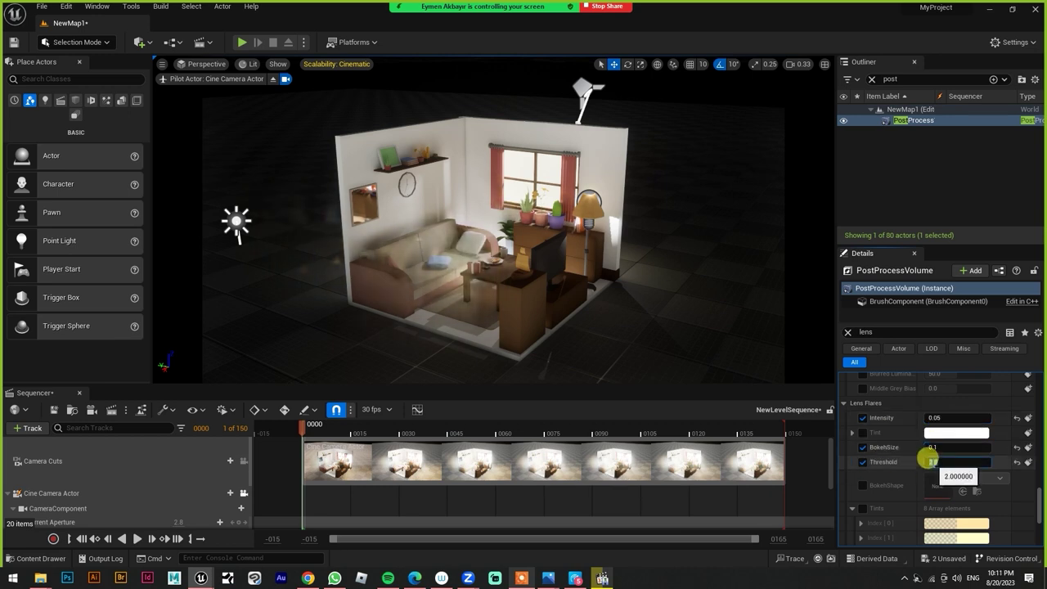
{"action": "scroll", "coordinate": [1041, 530], "scroll_direction": "down", "scroll_amount": 5}
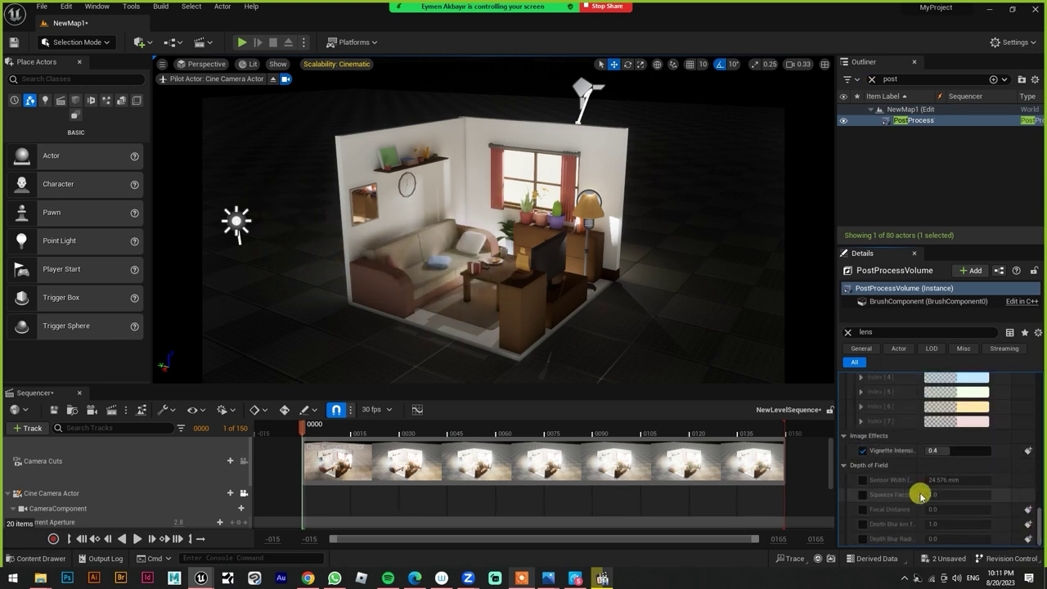
Turn on Use Temperature for DirectionalLight2 and set it to 5000 K.
{"action": "left_click", "coordinate": [872, 78]}
{"action": "type", "text": "dir"}
{"action": "left_click", "coordinate": [913, 120]}
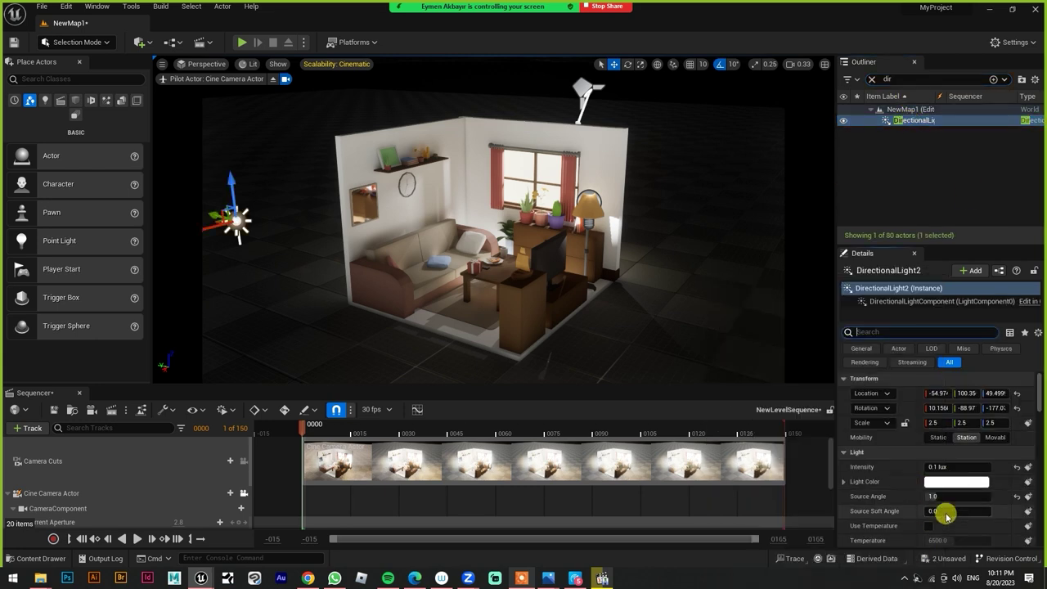
{"action": "scroll", "coordinate": [932, 497], "scroll_direction": "down", "scroll_amount": 1}
{"action": "left_click", "coordinate": [928, 490]}
{"action": "left_click", "coordinate": [955, 505]}
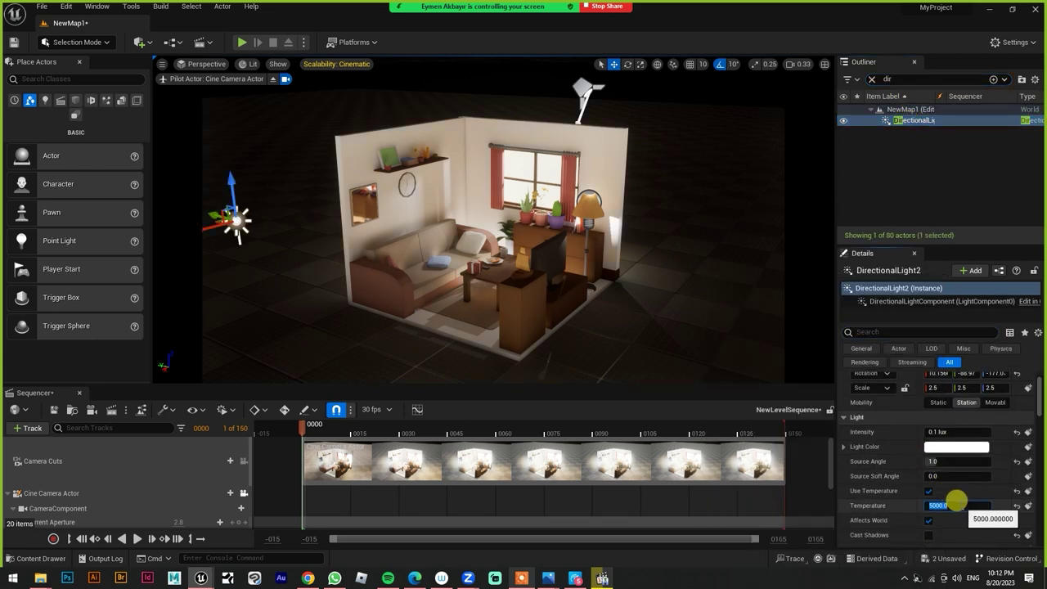
{"action": "left_click", "coordinate": [53, 409]}
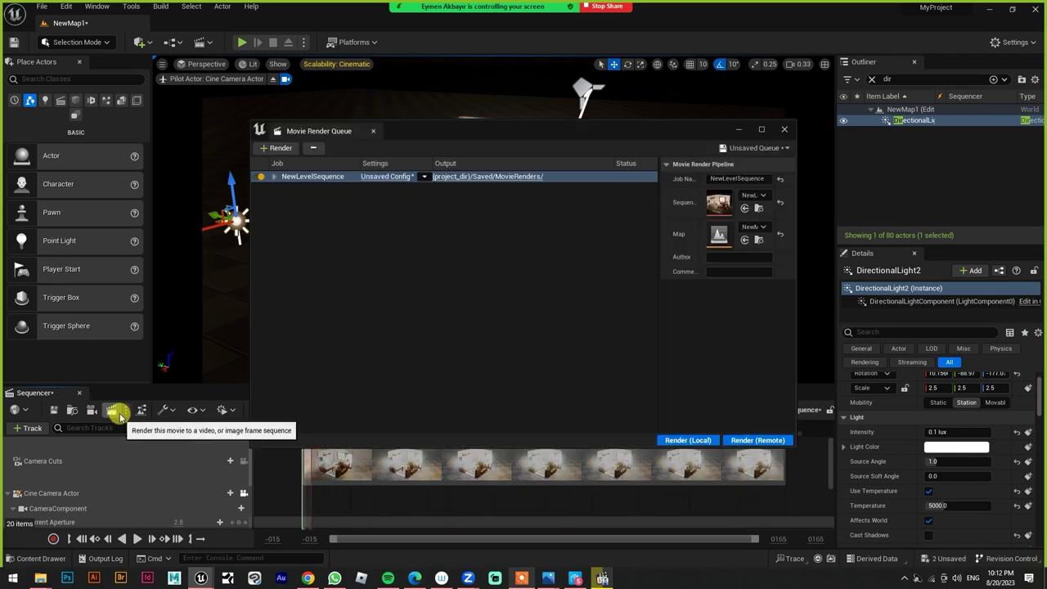
Add the High Resolution setting and start an 'r.raytracing' console command.
{"action": "left_click", "coordinate": [384, 247]}
{"action": "left_click", "coordinate": [689, 449]}
{"action": "left_click", "coordinate": [278, 557]}
{"action": "type", "text": "r.raytracing.sa"}
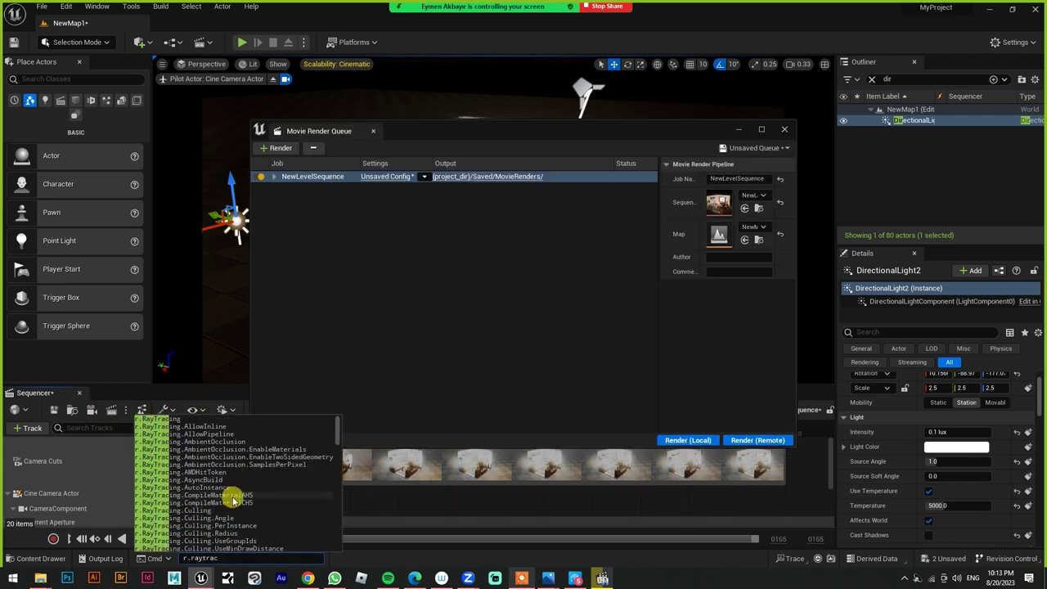
{"action": "key", "text": "BackSpace"}
{"action": "key", "text": "BackSpace"}
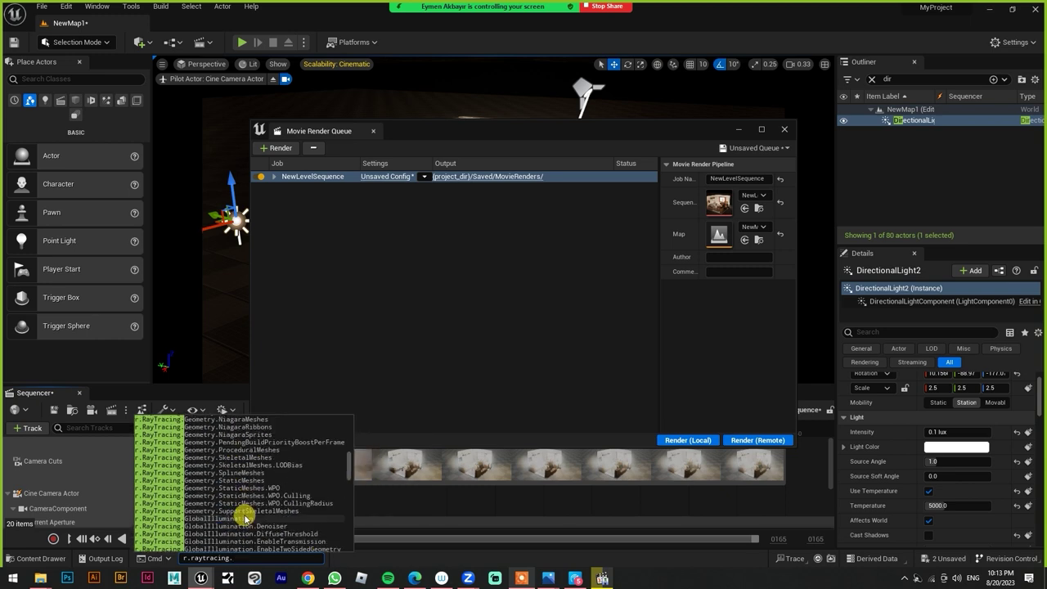
Add a Path Tracer render pass to the job's settings.
{"action": "left_click", "coordinate": [315, 176]}
{"action": "left_click", "coordinate": [384, 175]}
{"action": "left_click", "coordinate": [362, 138]}
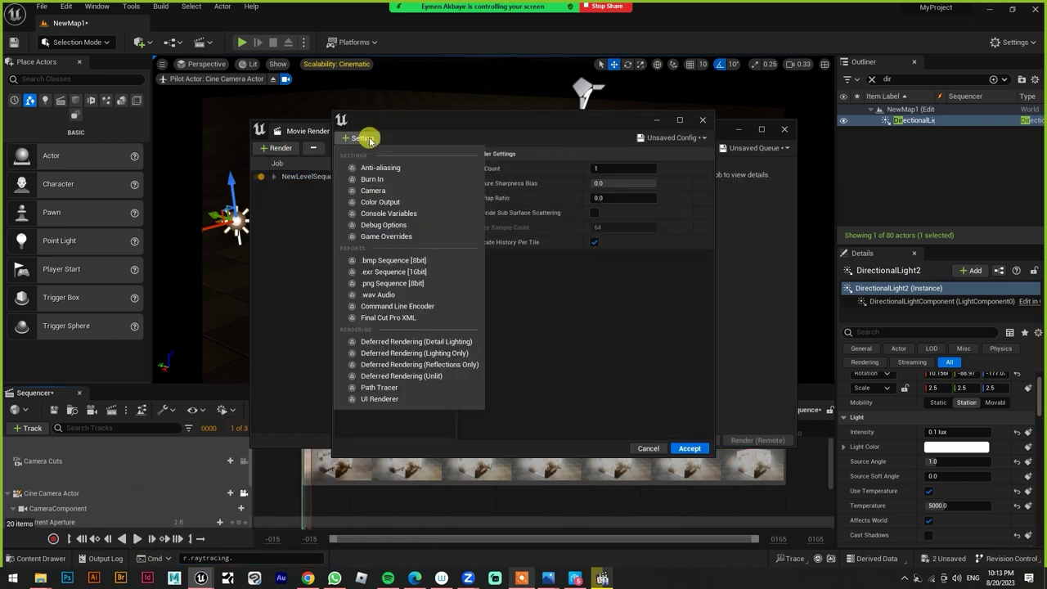
{"action": "left_click", "coordinate": [379, 387]}
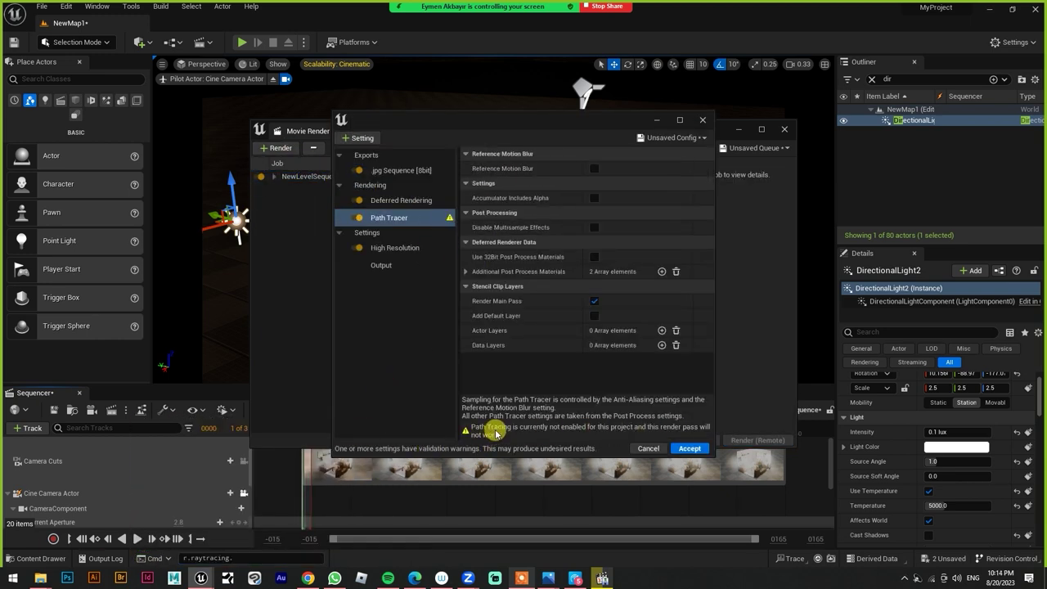
{"action": "key", "text": "Return"}
Check the job's output folder, then return to the render queue.
{"action": "left_click", "coordinate": [482, 175]}
{"action": "scroll", "coordinate": [163, 335], "scroll_direction": "down", "scroll_amount": 5}
{"action": "scroll", "coordinate": [158, 393], "scroll_direction": "up", "scroll_amount": 5}
{"action": "scroll", "coordinate": [107, 327], "scroll_direction": "up", "scroll_amount": 5}
{"action": "left_click", "coordinate": [395, 178]}
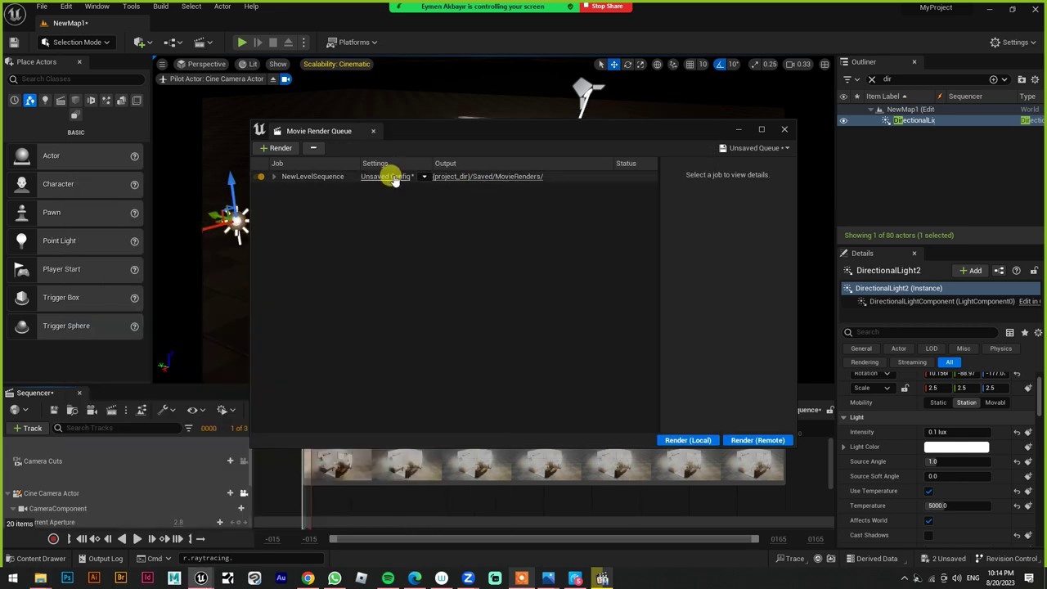
{"action": "key", "text": "Escape"}
Save the render settings as a new preset and render the sequence locally.
{"action": "left_click", "coordinate": [384, 177]}
{"action": "left_click", "coordinate": [695, 141]}
{"action": "left_click", "coordinate": [682, 187]}
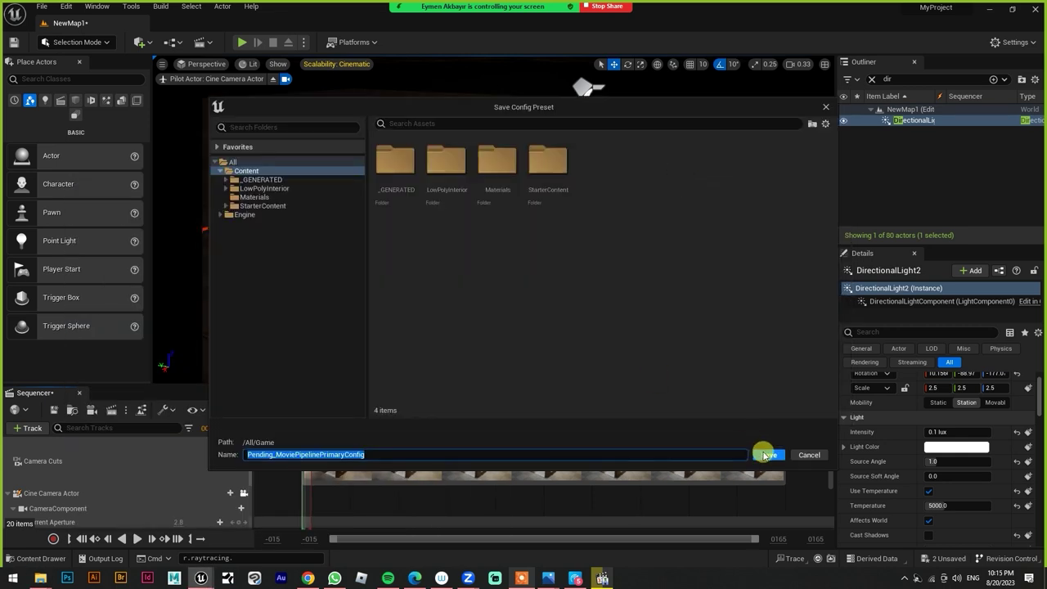
{"action": "left_click", "coordinate": [768, 454]}
{"action": "left_click", "coordinate": [664, 439]}
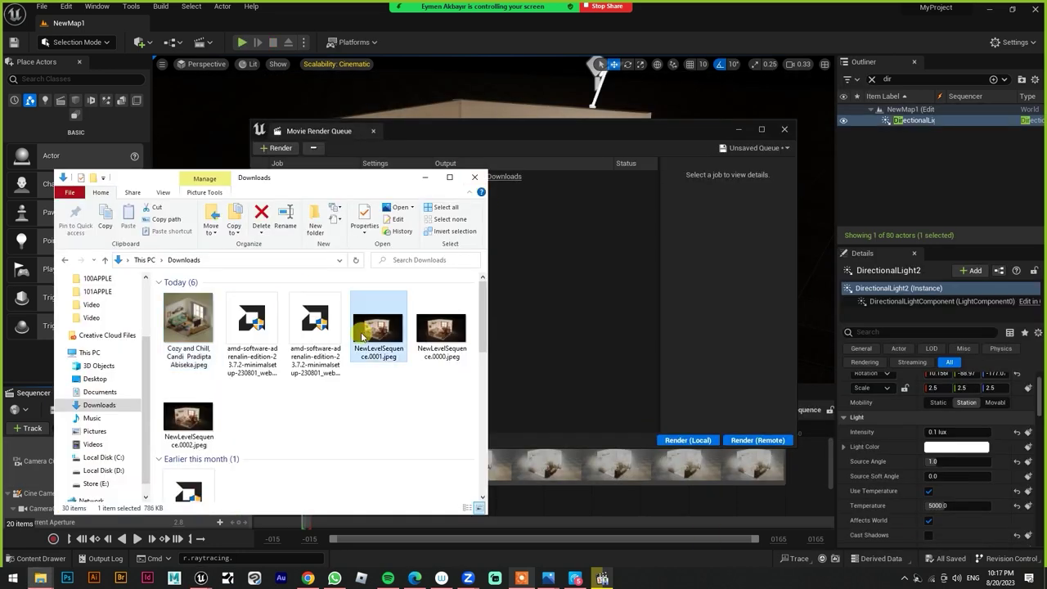
View the rendered frame NewLevelSequence.0001.jpeg from Downloads in the Photos app.
{"action": "right_click", "coordinate": [369, 335]}
{"action": "mouse_move", "coordinate": [369, 342]}
{"action": "mouse_move", "coordinate": [327, 382]}
{"action": "left_click", "coordinate": [429, 433]}
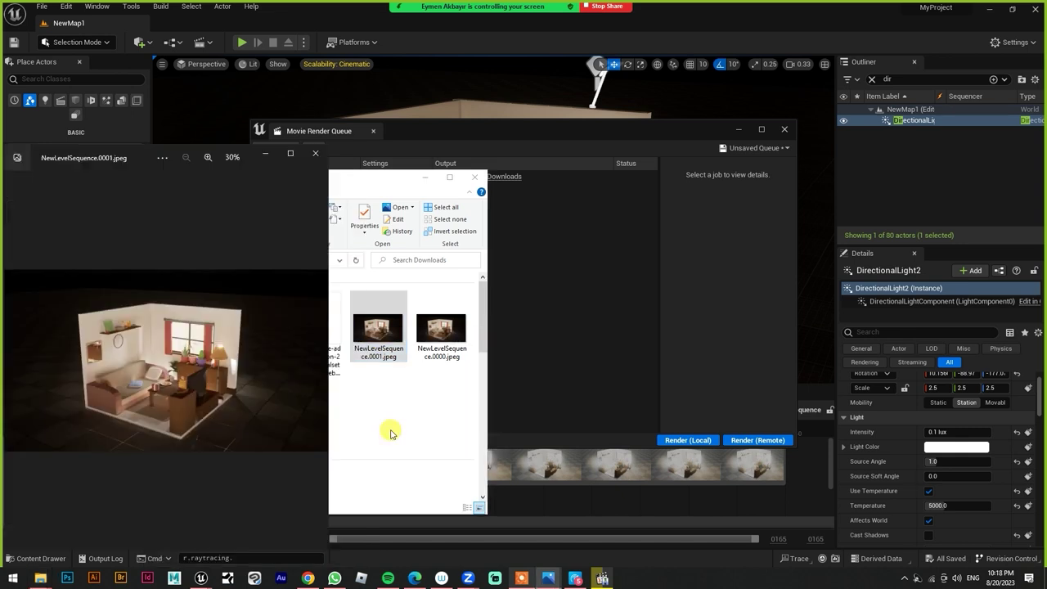